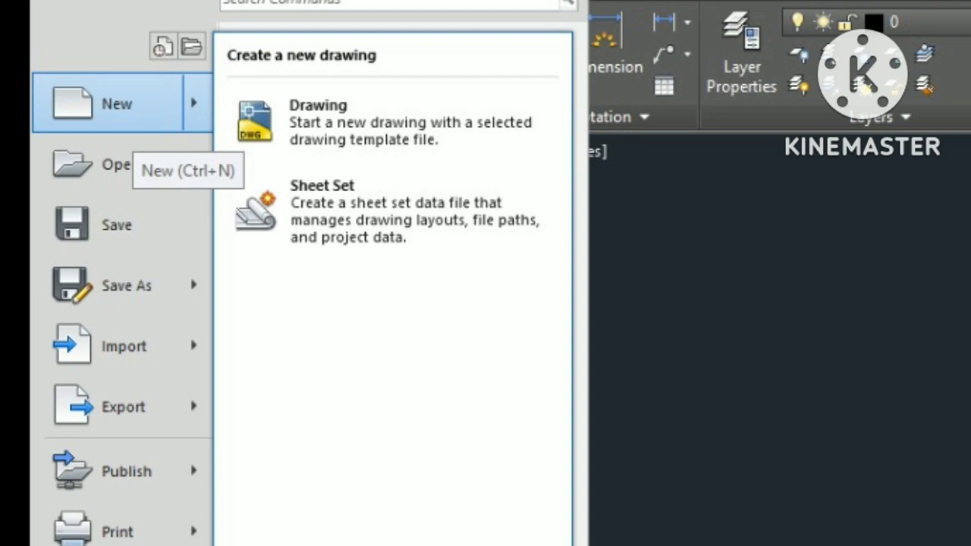
# Create a new drawing, Drawing3, from a template via New > Drawing
pyautogui.click(133, 121)
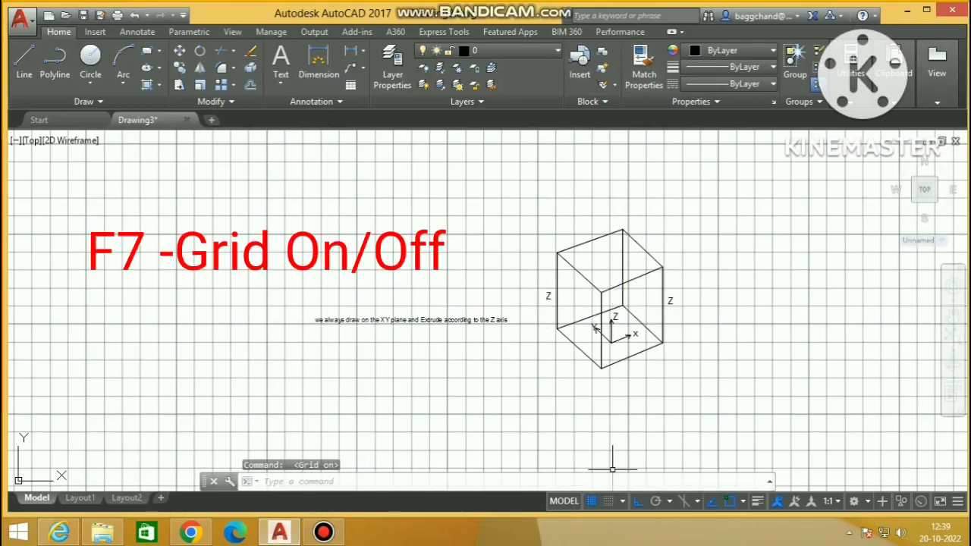
# Turn the background grid off with F7 and zoom the view in and back out
pyautogui.press('F7')
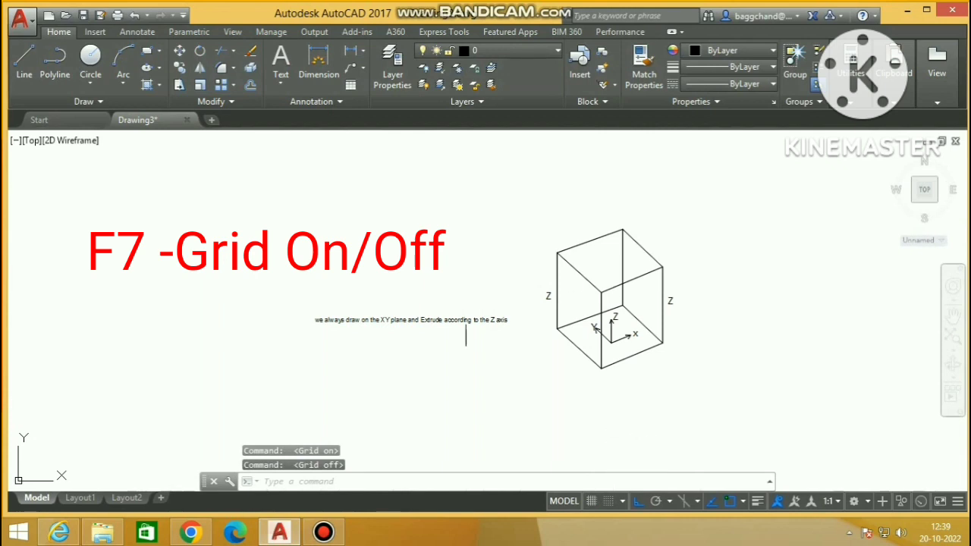
pyautogui.scroll(4, 469, 332)
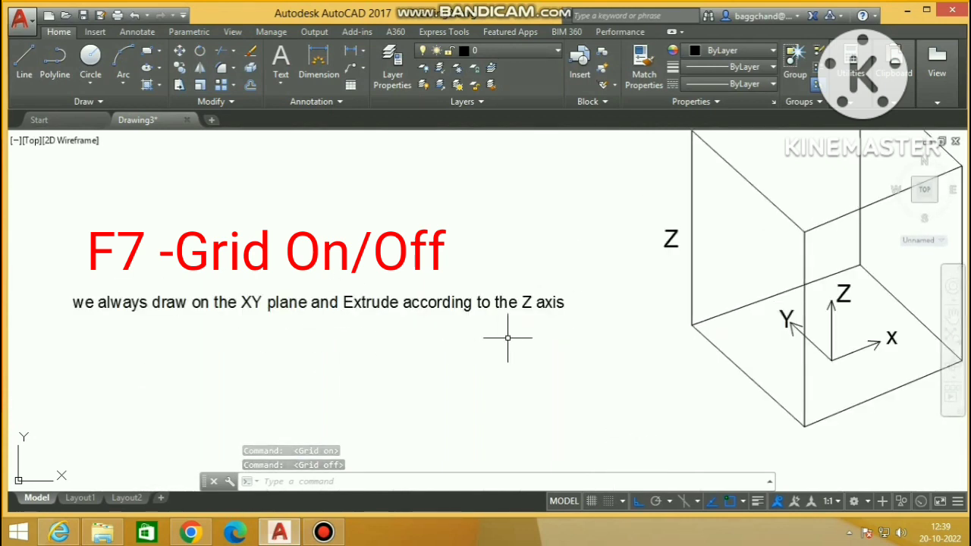
pyautogui.scroll(-2, 509, 336)
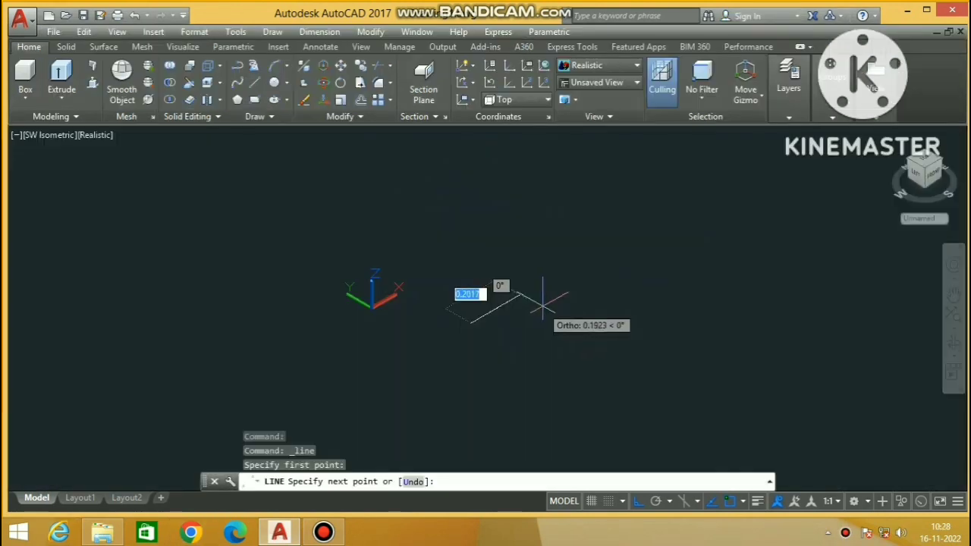
# Draw a closed four-corner square outline on the ground plane with LINE
pyautogui.click(517, 290)
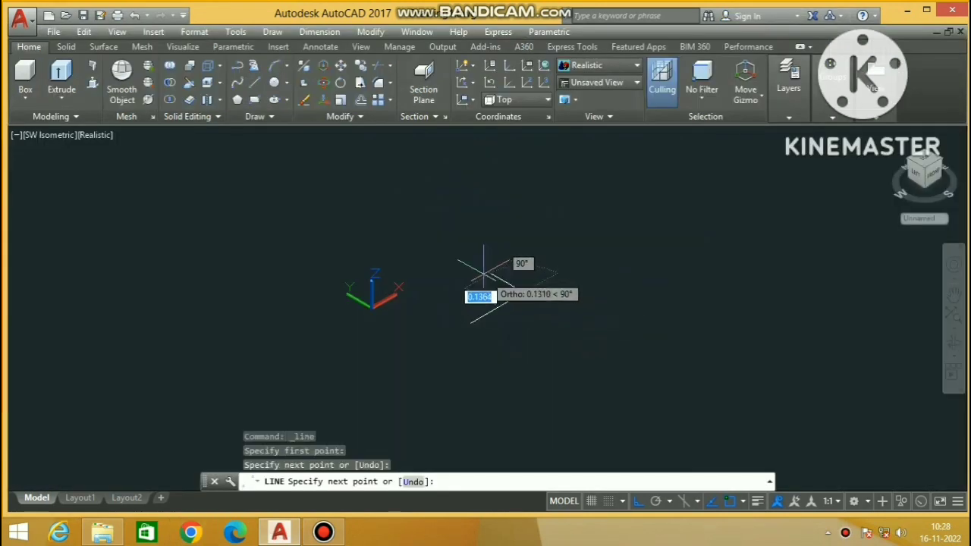
pyautogui.click(470, 268)
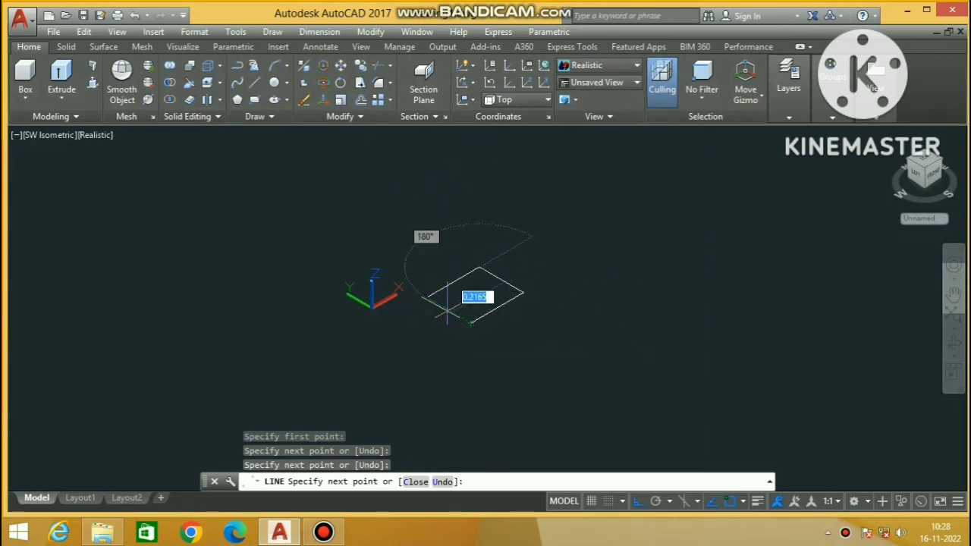
pyautogui.click(428, 300)
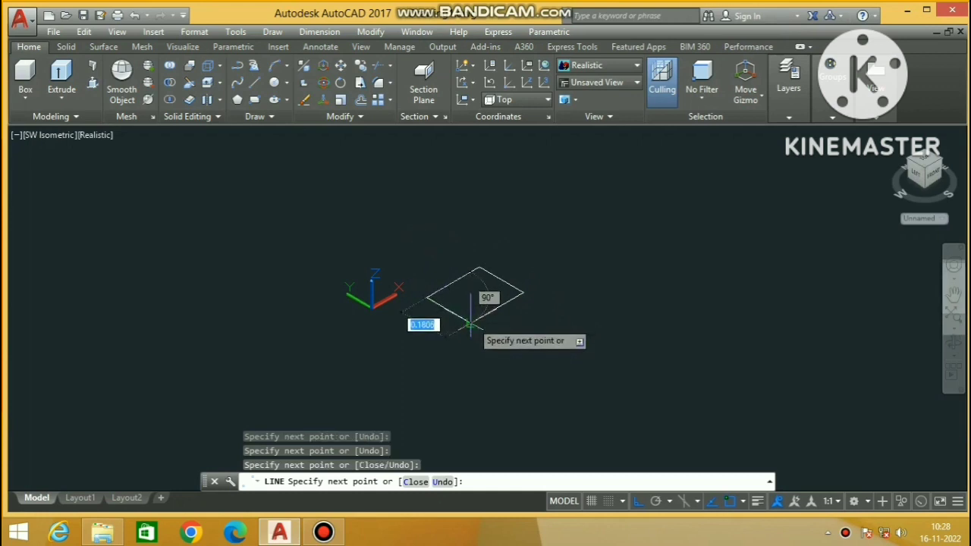
pyautogui.click(468, 325)
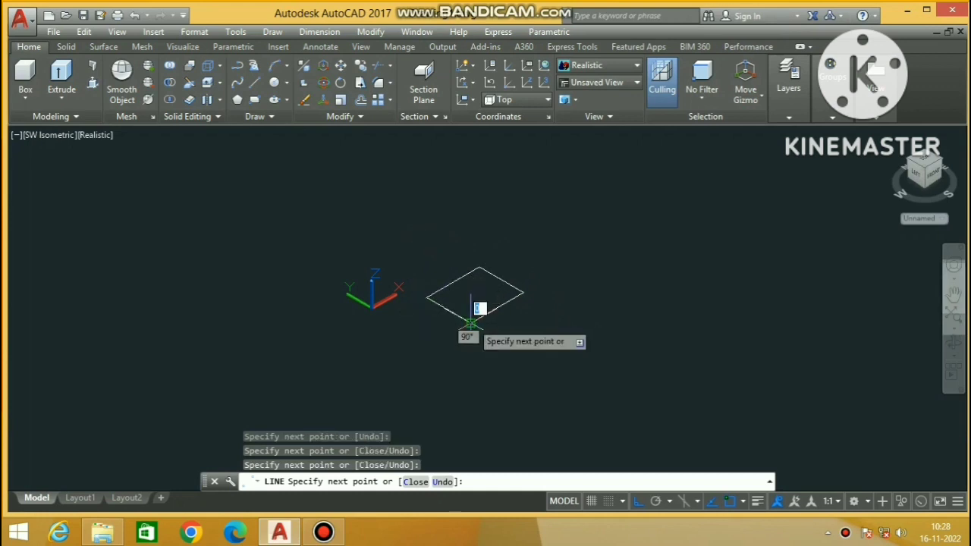
pyautogui.press('Return')
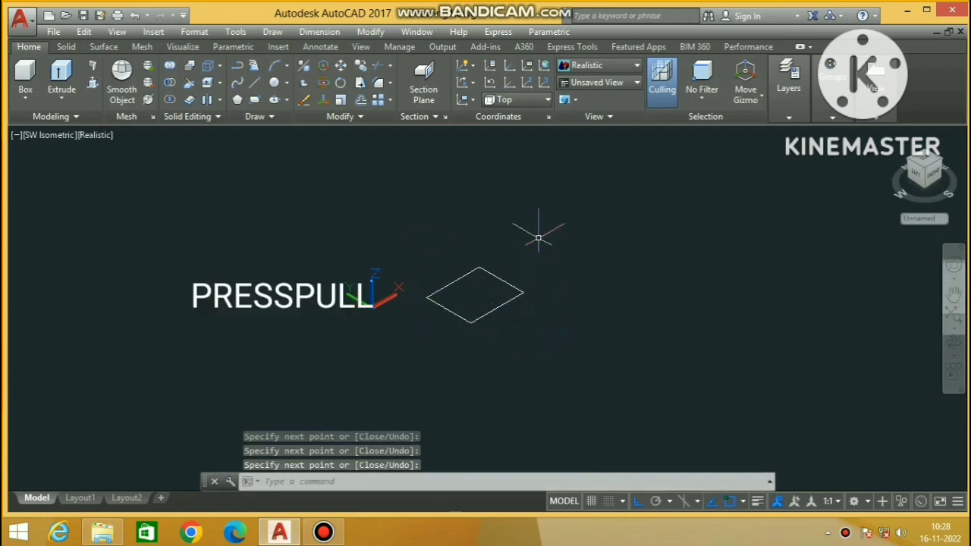
# Extrude the square into a solid box with PRESSPULL, picking its height in the view
pyautogui.write('PRESS')
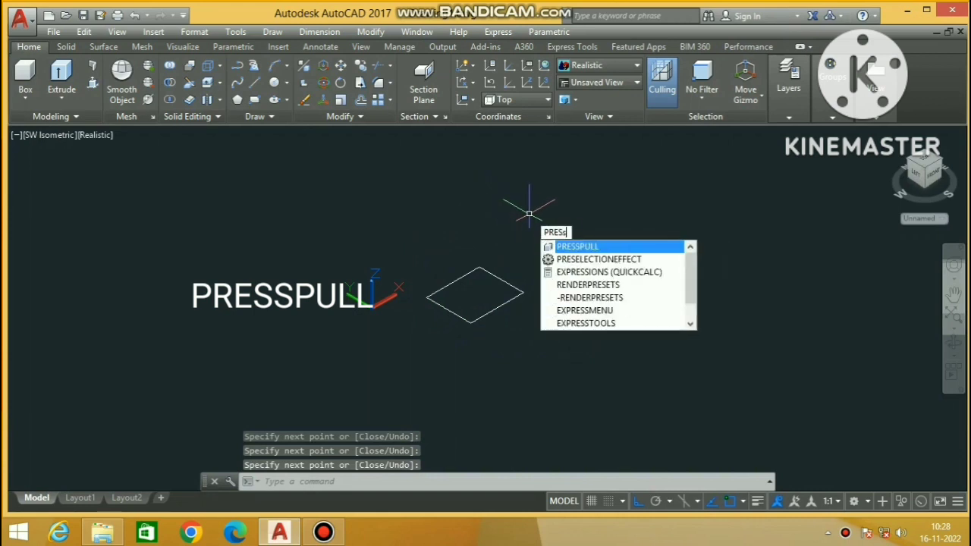
pyautogui.write('PULL')
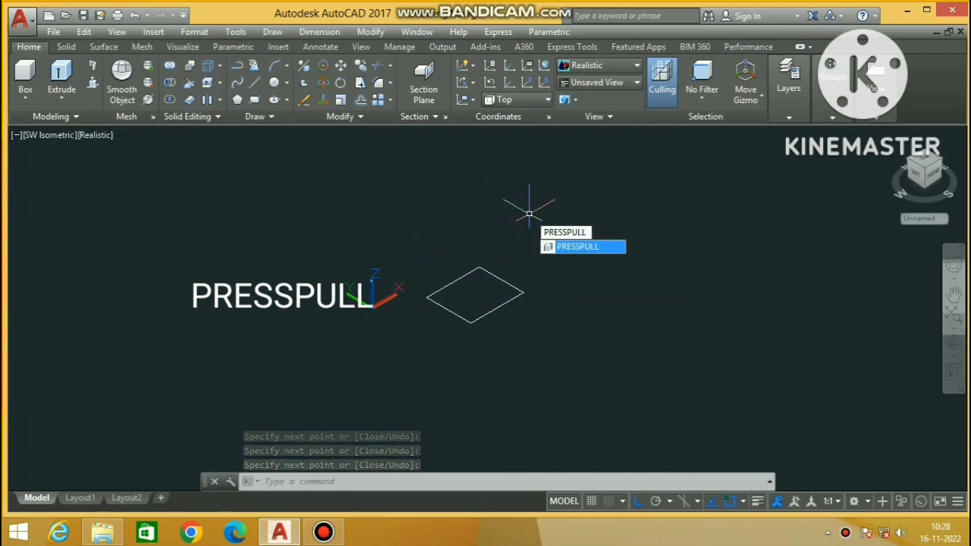
pyautogui.press('Return')
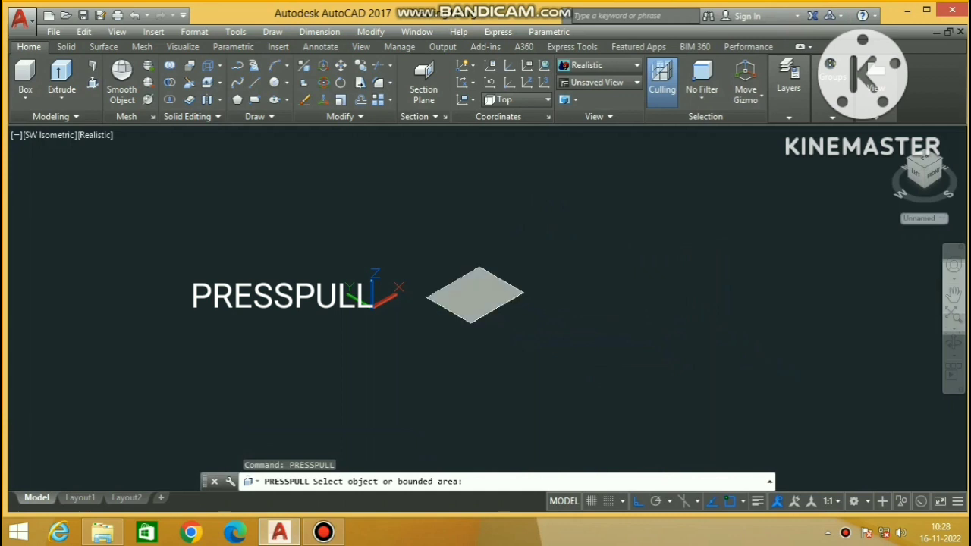
pyautogui.click(478, 293)
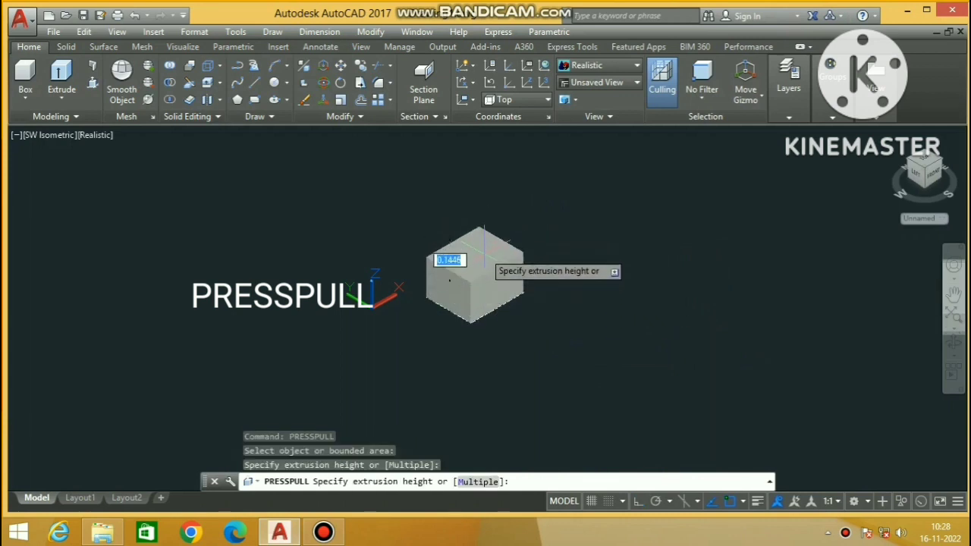
pyautogui.click(449, 281)
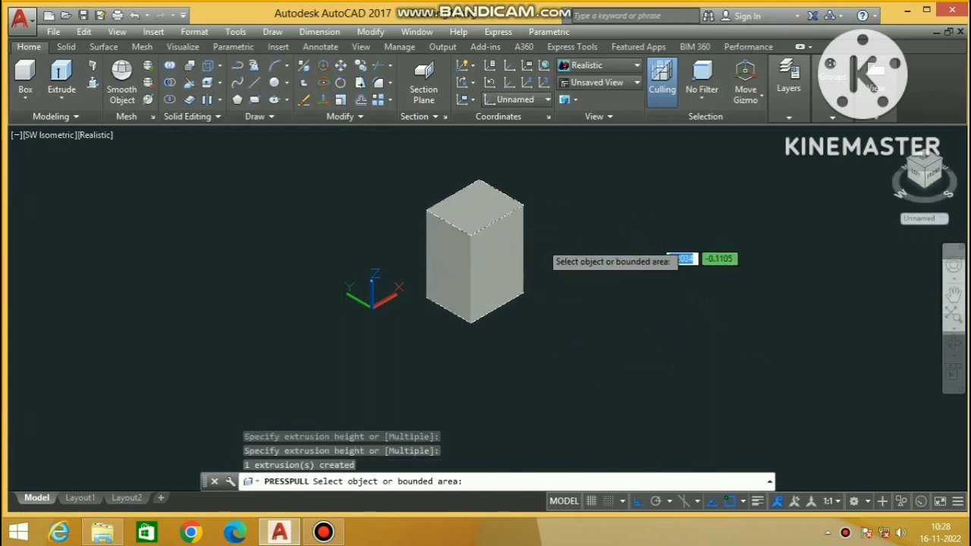
pyautogui.press('Return')
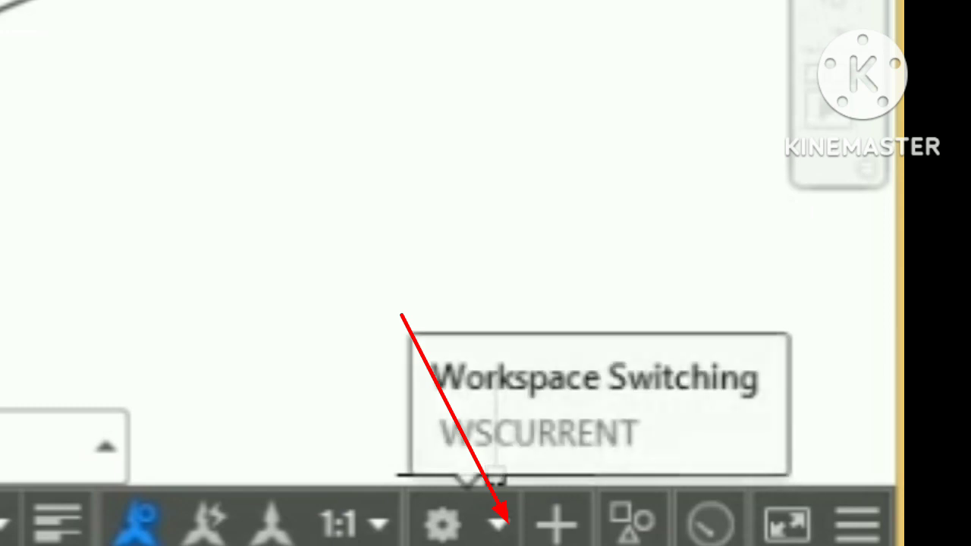
# Switch to the 3D Modeling workspace from the status bar workspace list
pyautogui.click(455, 522)
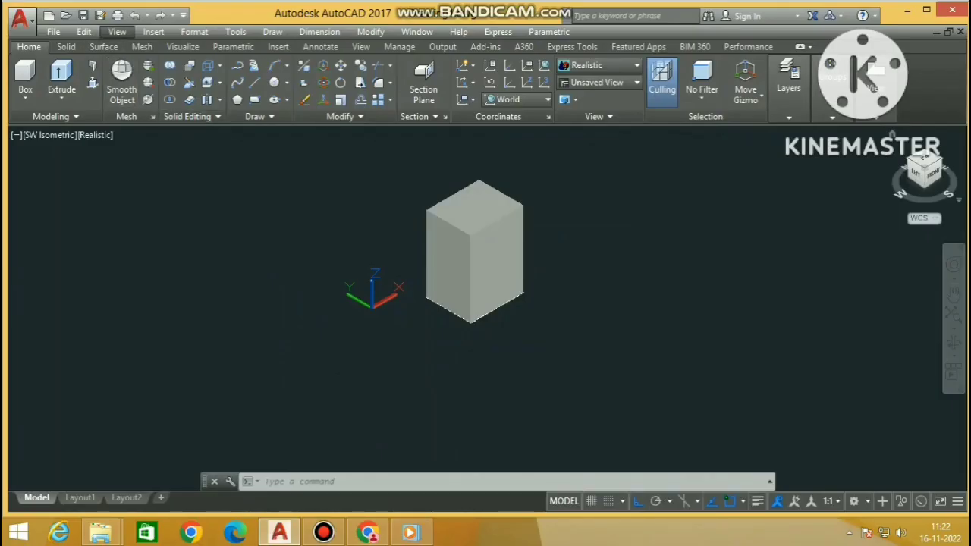
# Set the view to SW Isometric from the View > 3D Views menu
pyautogui.click(116, 32)
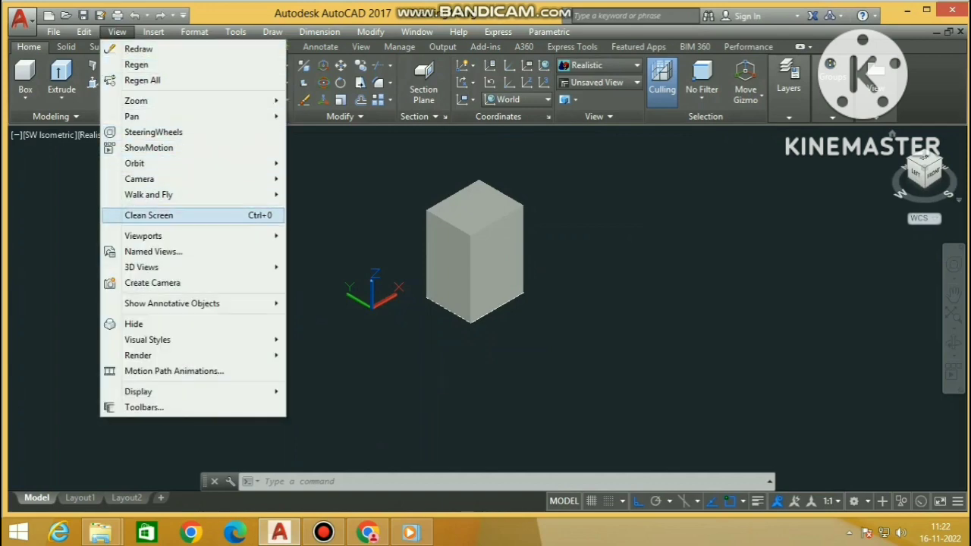
pyautogui.moveTo(190, 267)
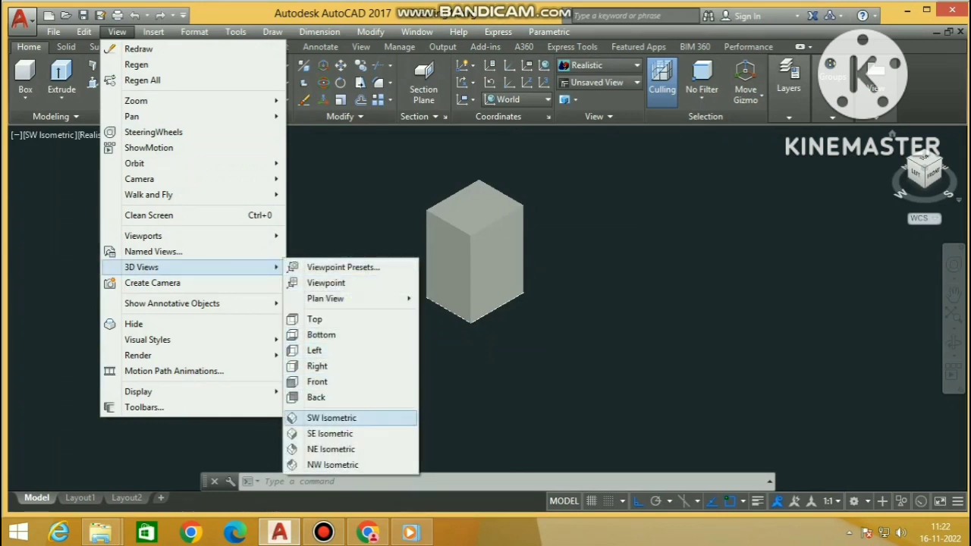
pyautogui.click(310, 418)
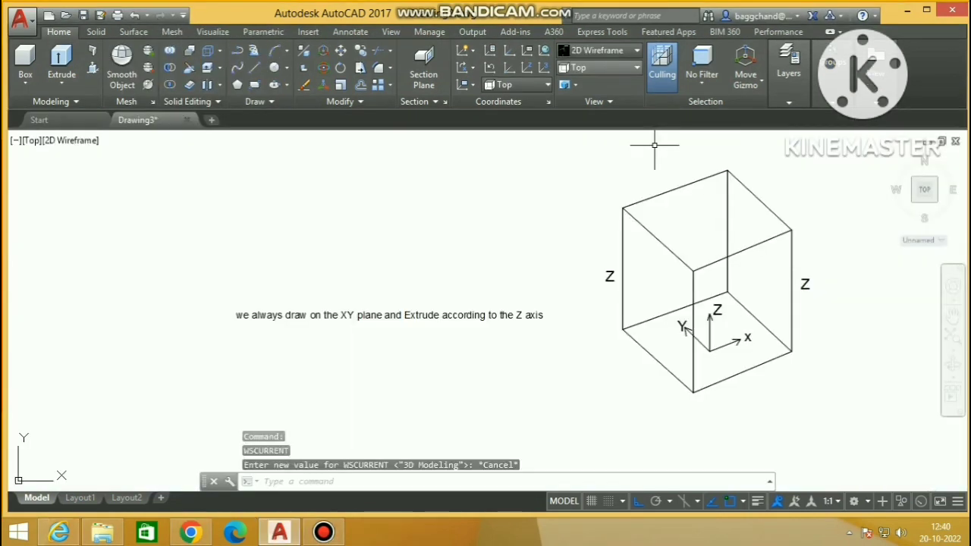
# Pick SW Isometric from the Home tab's preset view list and zoom out
pyautogui.click(599, 67)
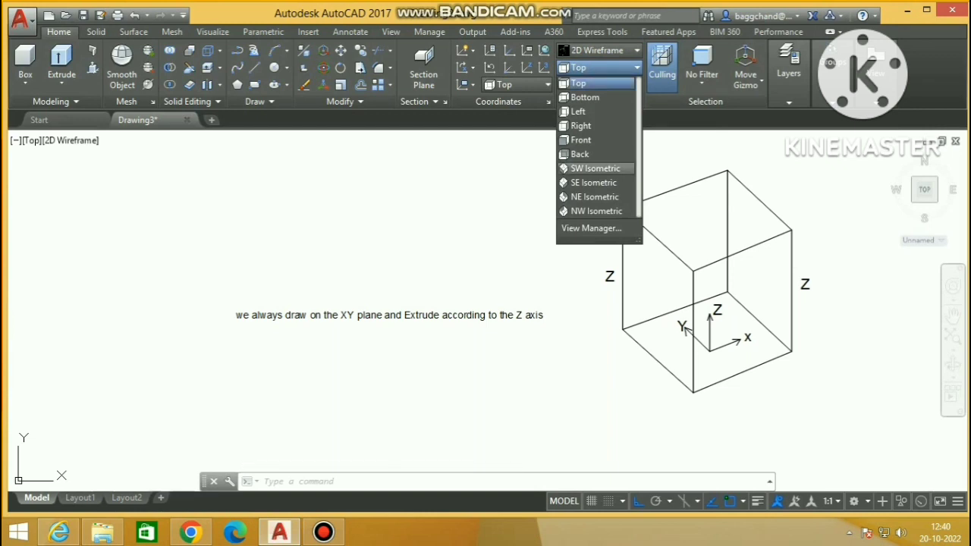
pyautogui.click(595, 168)
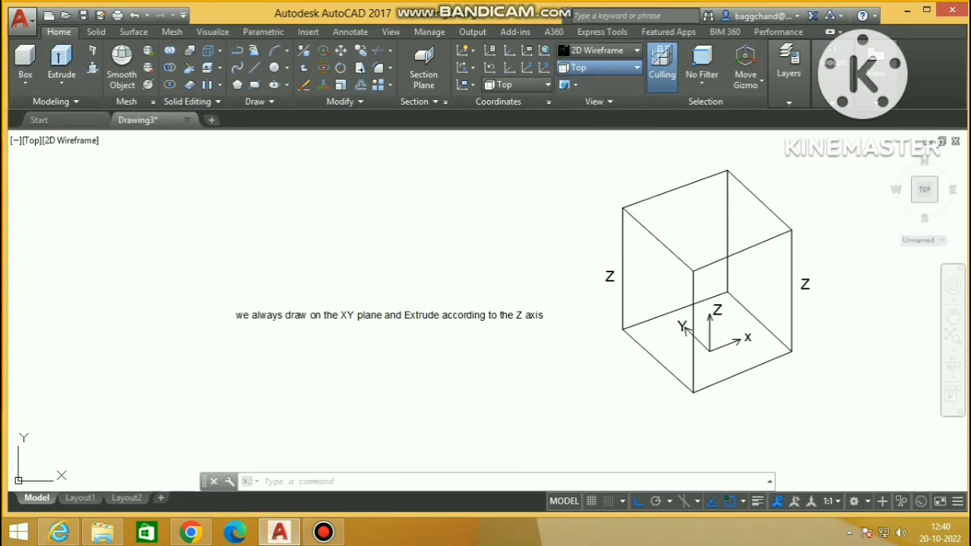
pyautogui.scroll(-5, 731, 268)
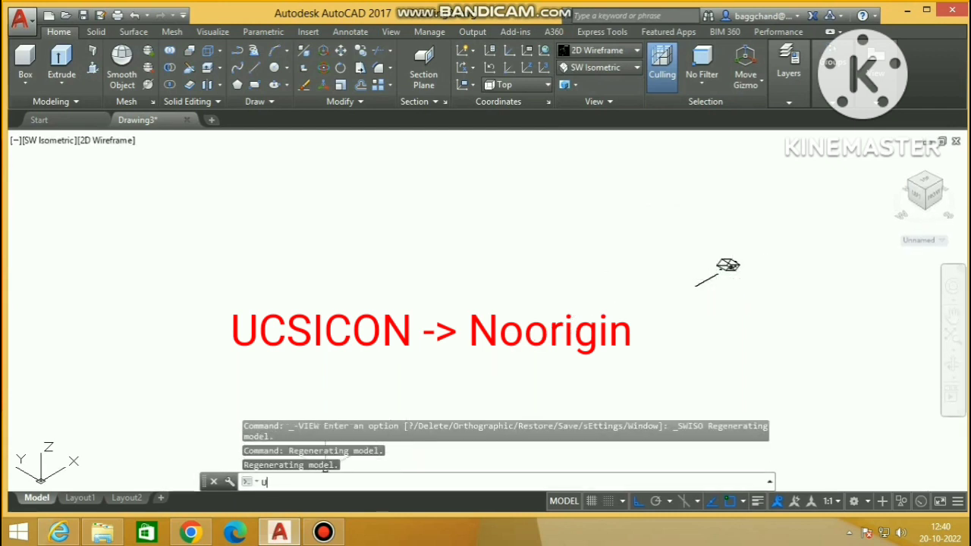
# Set UCSICON to Noorigin so the coordinate icon stays in the corner
pyautogui.write('cs')
pyautogui.press('Up')
pyautogui.press('Up')
pyautogui.press('Up')
pyautogui.press('Up')
pyautogui.press('Up')
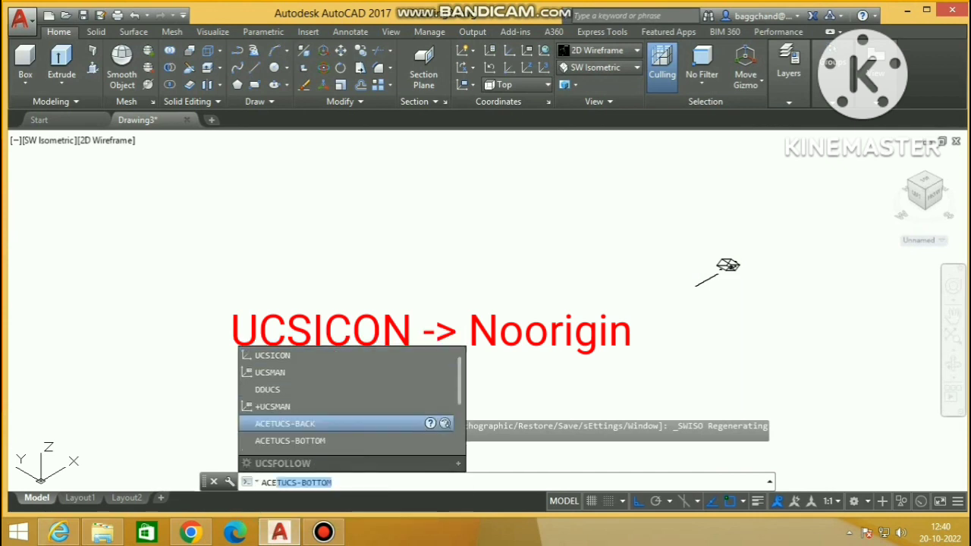
pyautogui.press('Up')
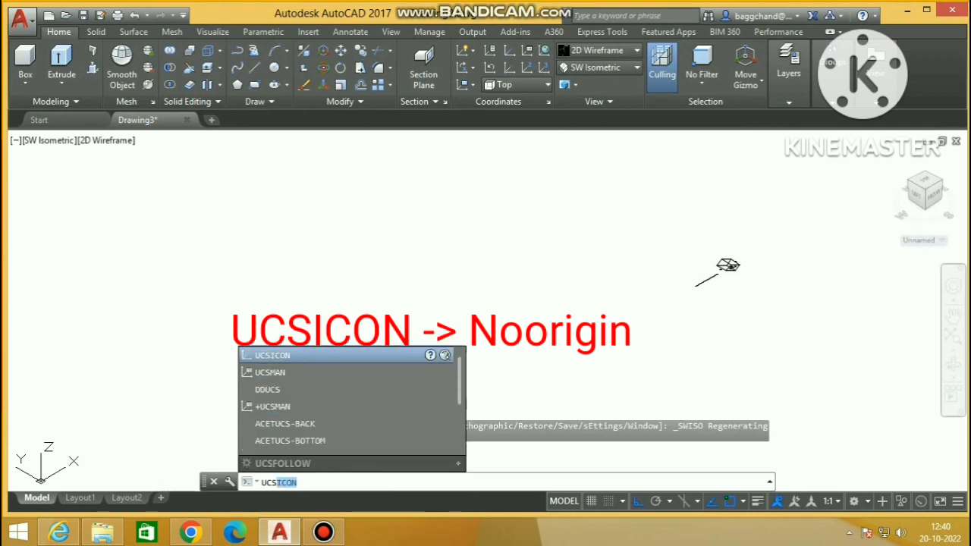
pyautogui.press('Return')
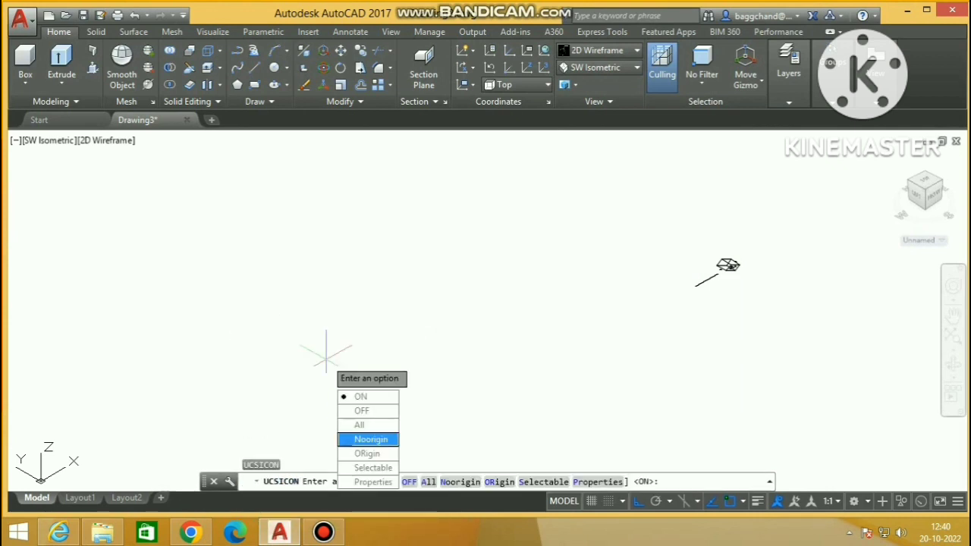
pyautogui.press('Return')
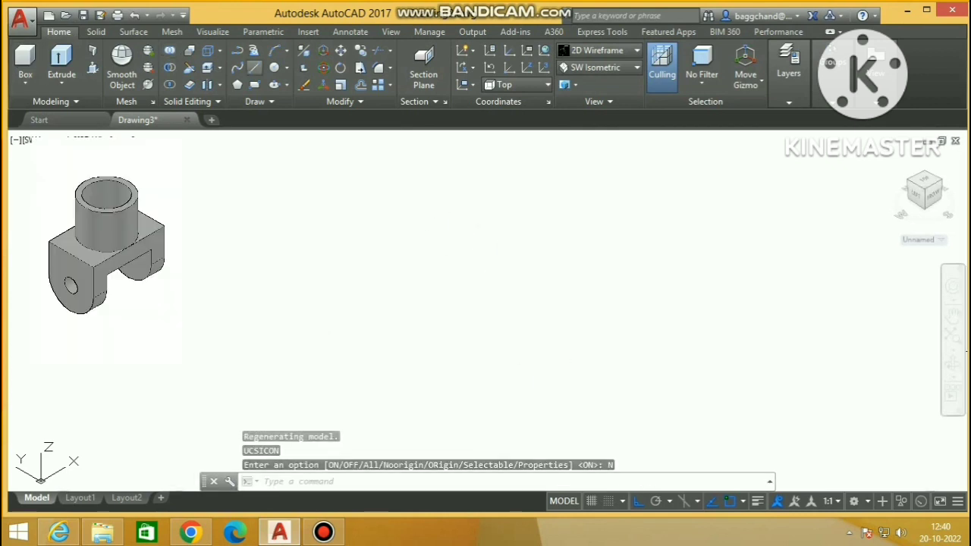
# Start LINE with Ortho on and draw the first two base sides, 50 and 80
pyautogui.write('l')
pyautogui.press('Return')
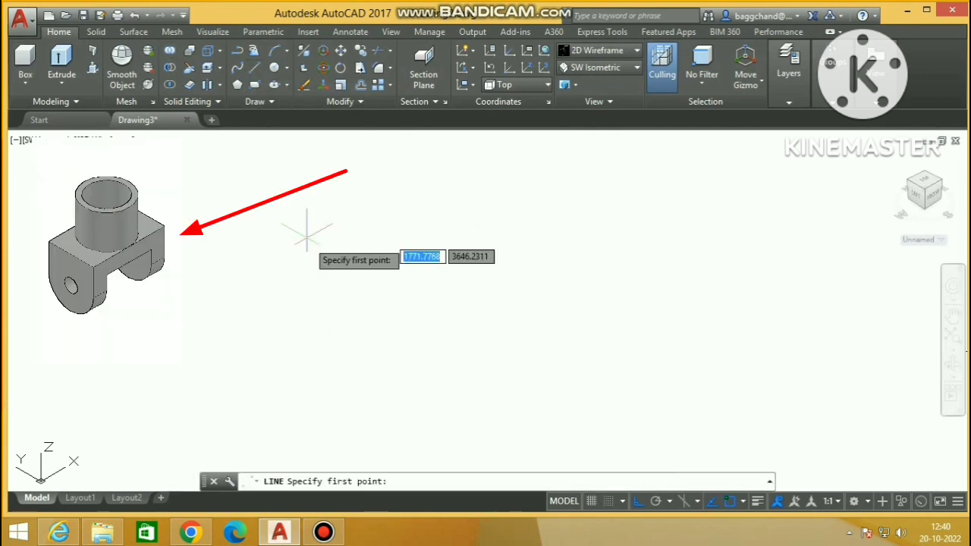
pyautogui.click(345, 304)
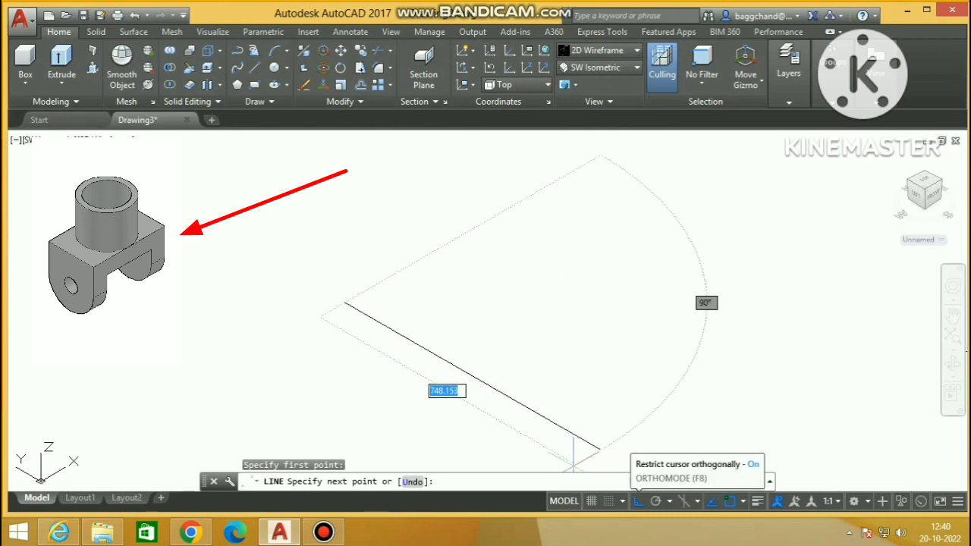
pyautogui.click(637, 500)
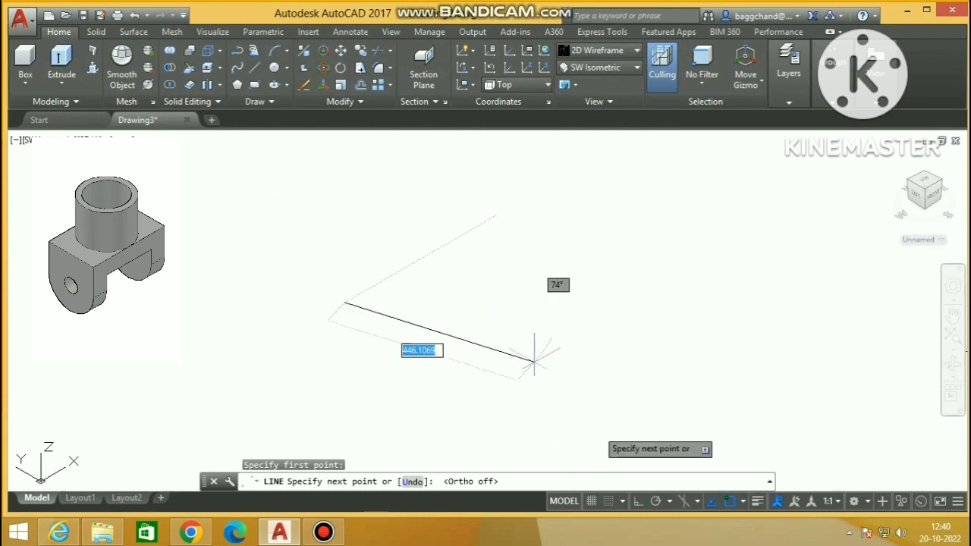
pyautogui.press('F8')
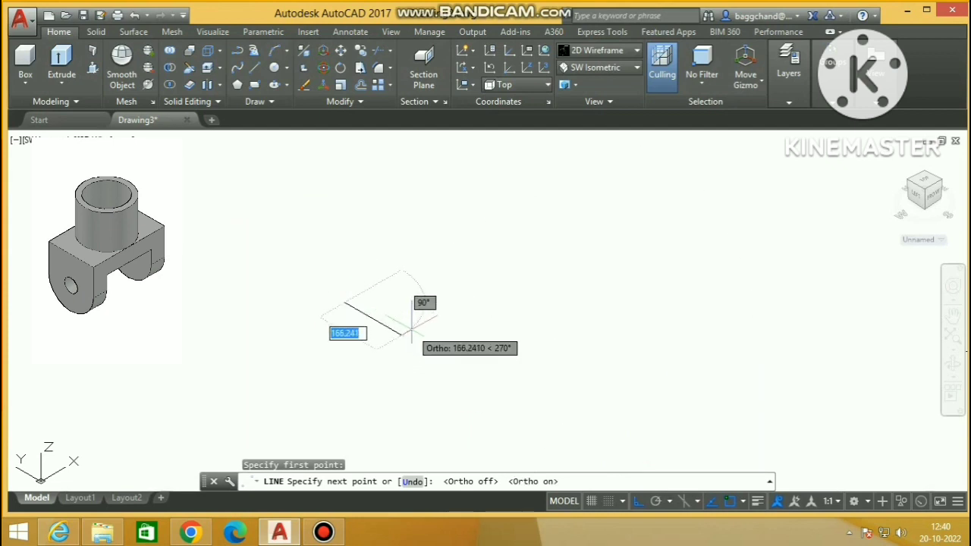
pyautogui.write('50')
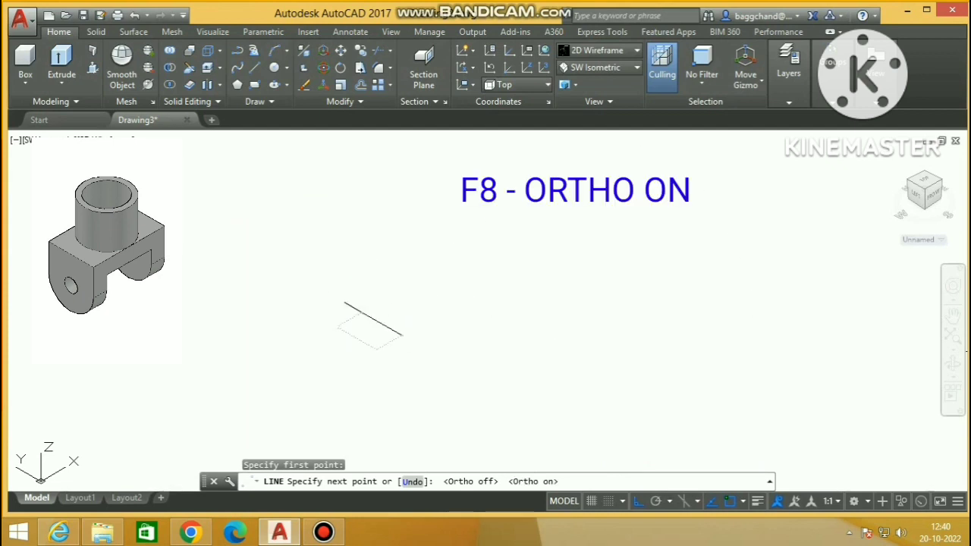
pyautogui.press('Return')
pyautogui.write('80')
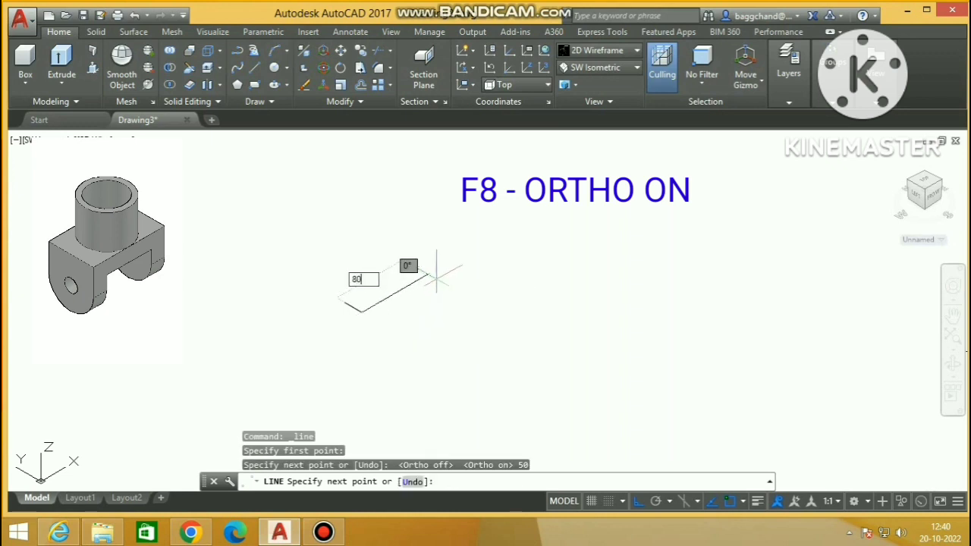
pyautogui.press('Return')
# Finish the outline with the remaining 50 and 80 sides, correcting a mistyped length
pyautogui.write('8')
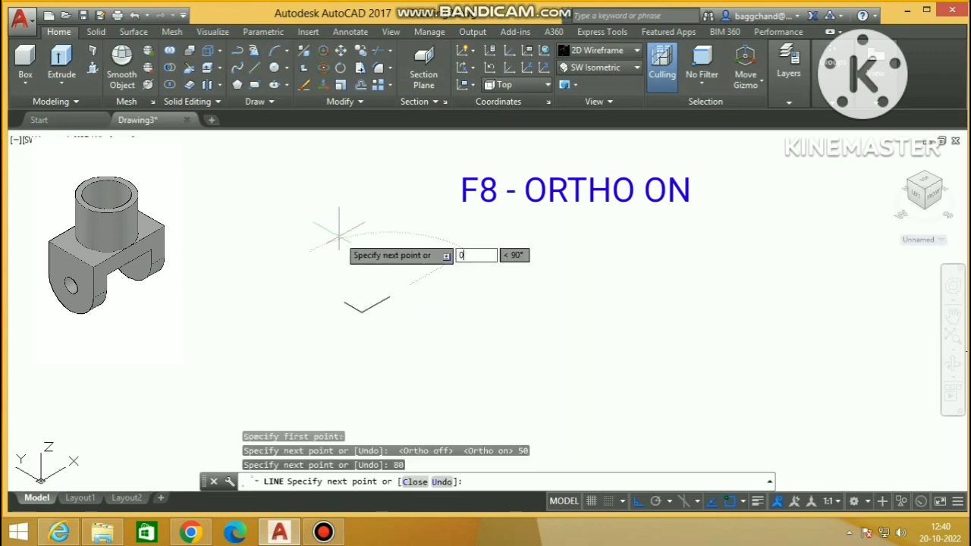
pyautogui.press('Return')
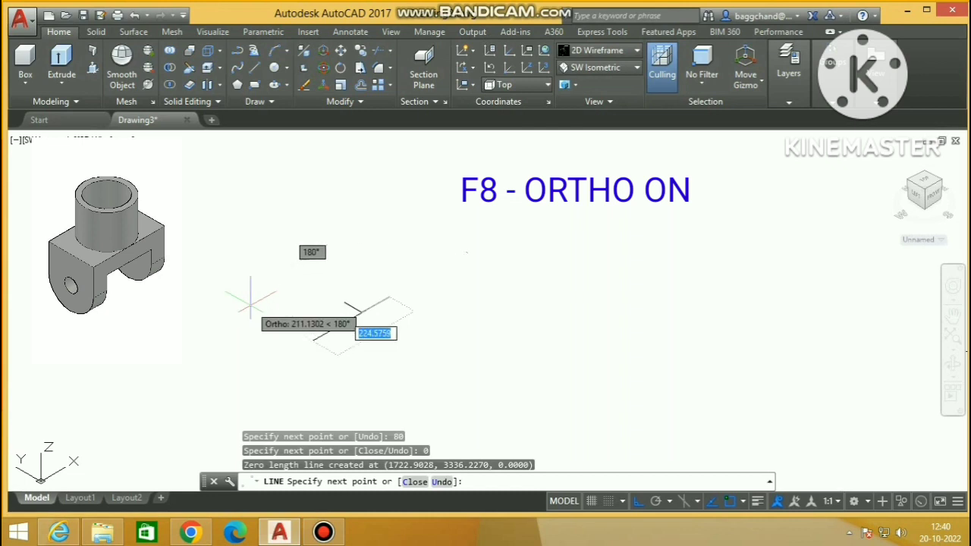
pyautogui.scroll(4, 303, 240)
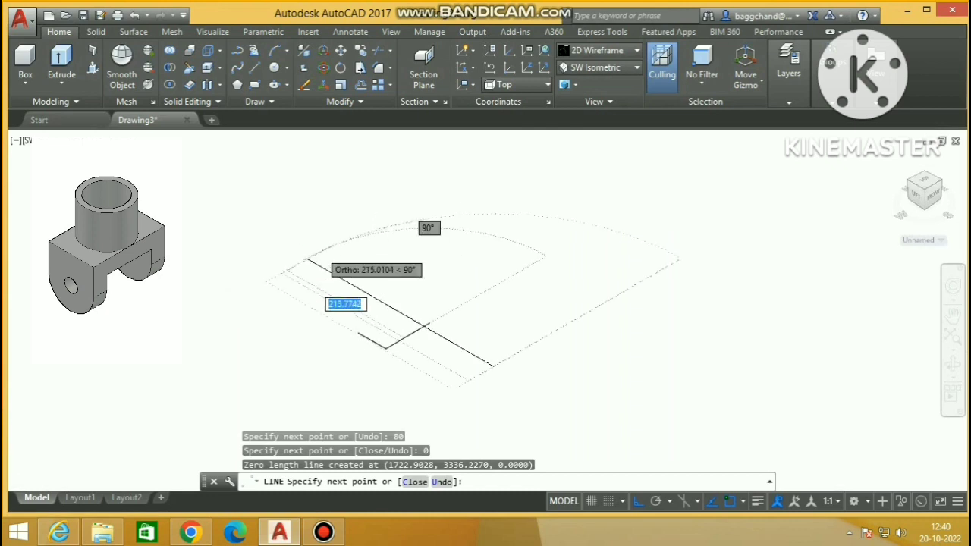
pyautogui.write('50')
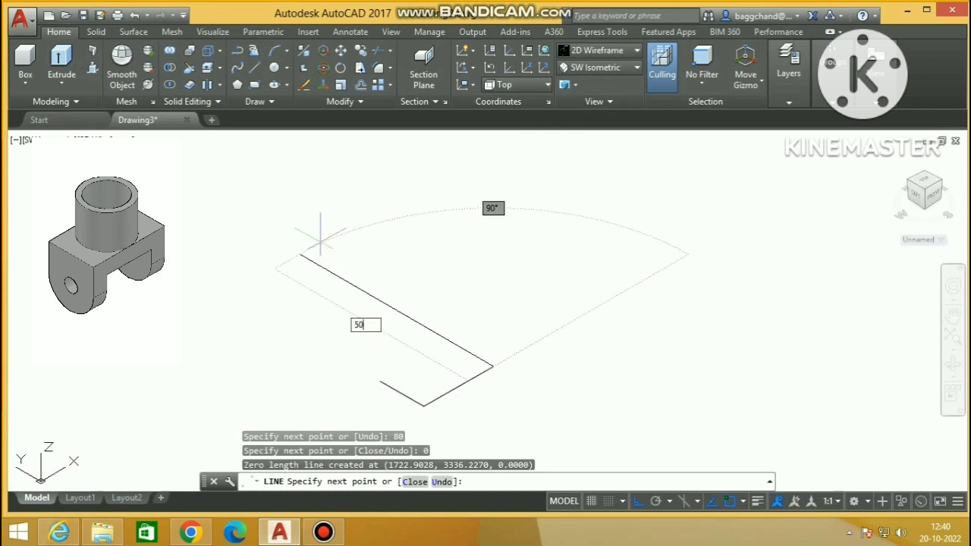
pyautogui.press('Return')
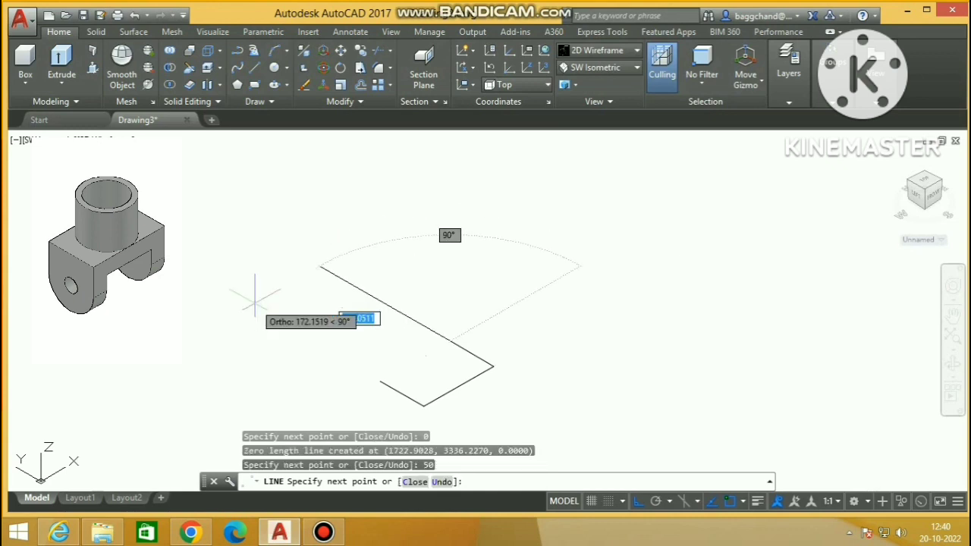
pyautogui.scroll(-4, 394, 295)
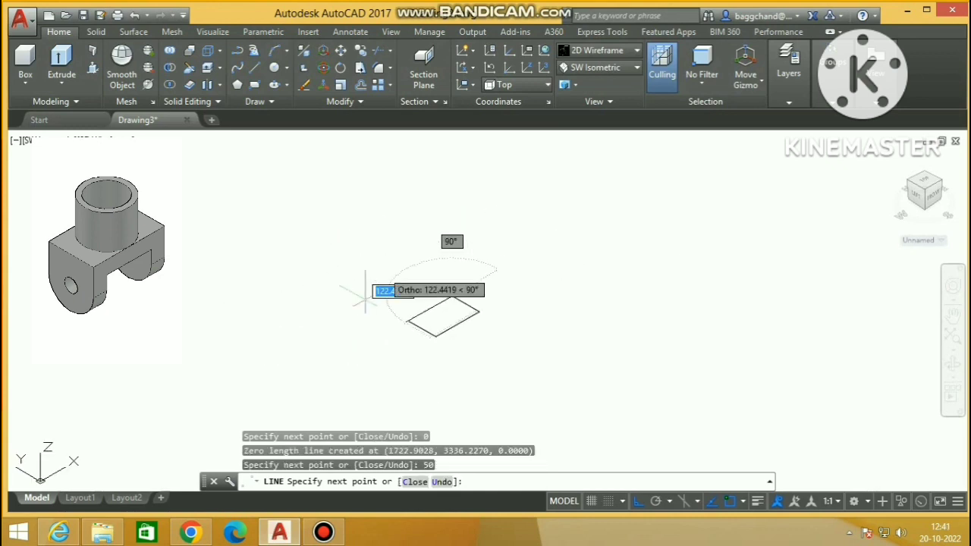
pyautogui.write('8')
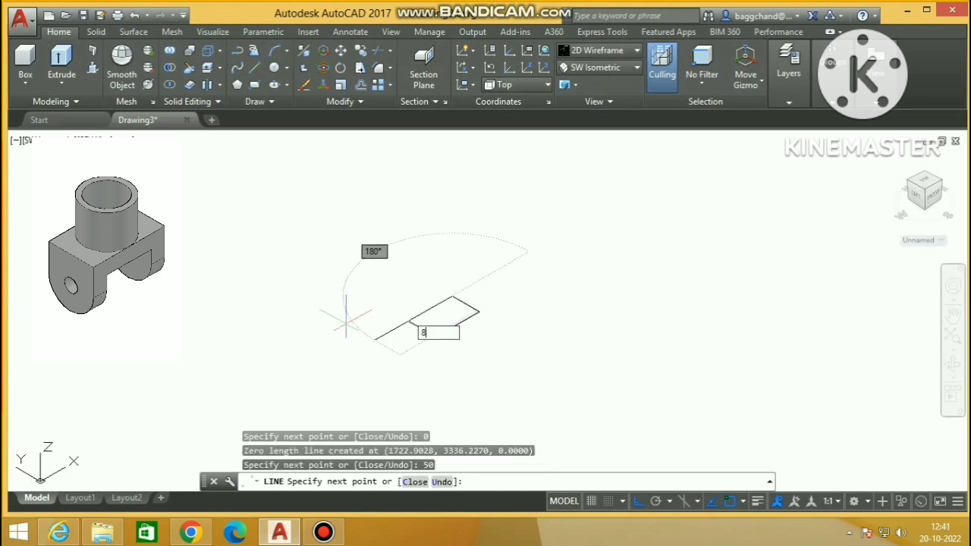
pyautogui.write('0')
pyautogui.press('Return')
pyautogui.press('Return')
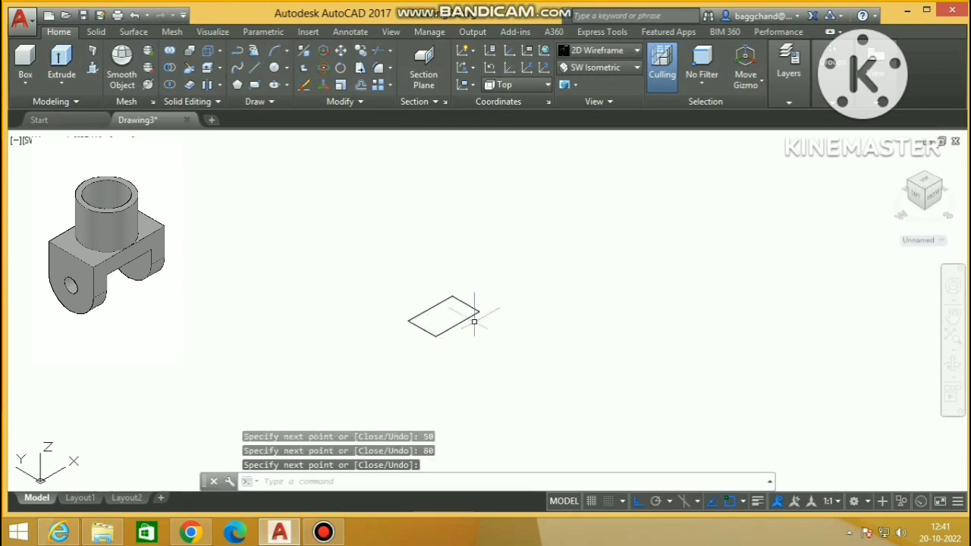
pyautogui.scroll(4, 447, 315)
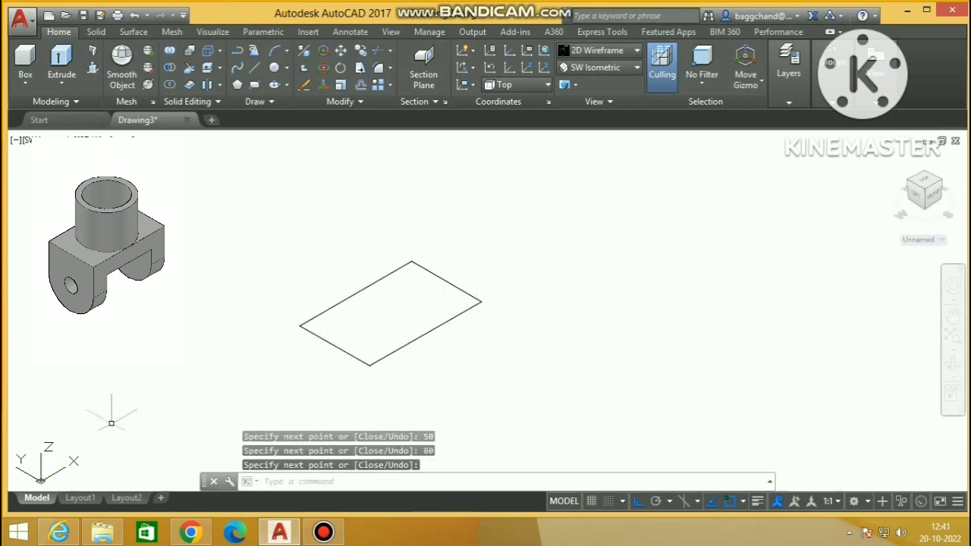
# Draw a circle at the rectangle's centre, entering 50, then redraw it with radius 25
pyautogui.click(273, 67)
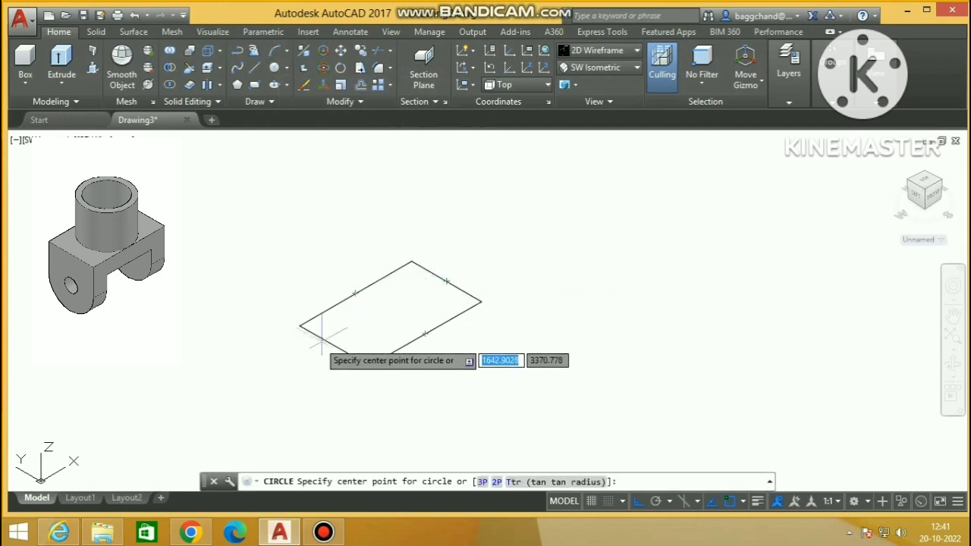
pyautogui.click(390, 312)
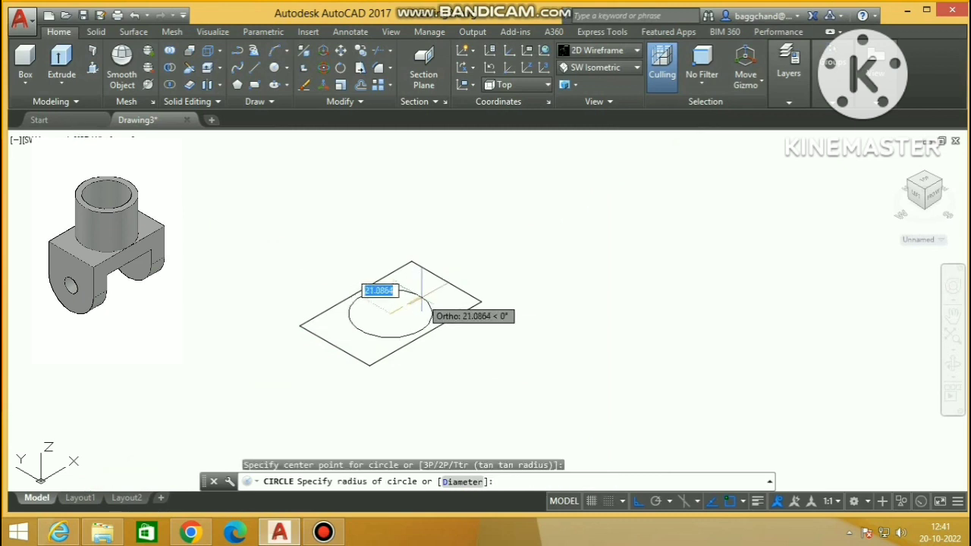
pyautogui.write('50')
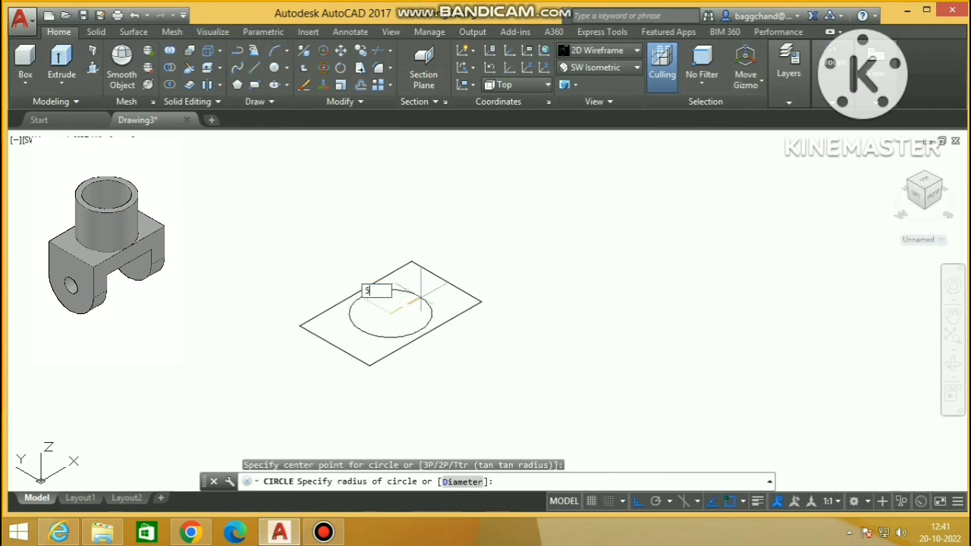
pyautogui.press('Return')
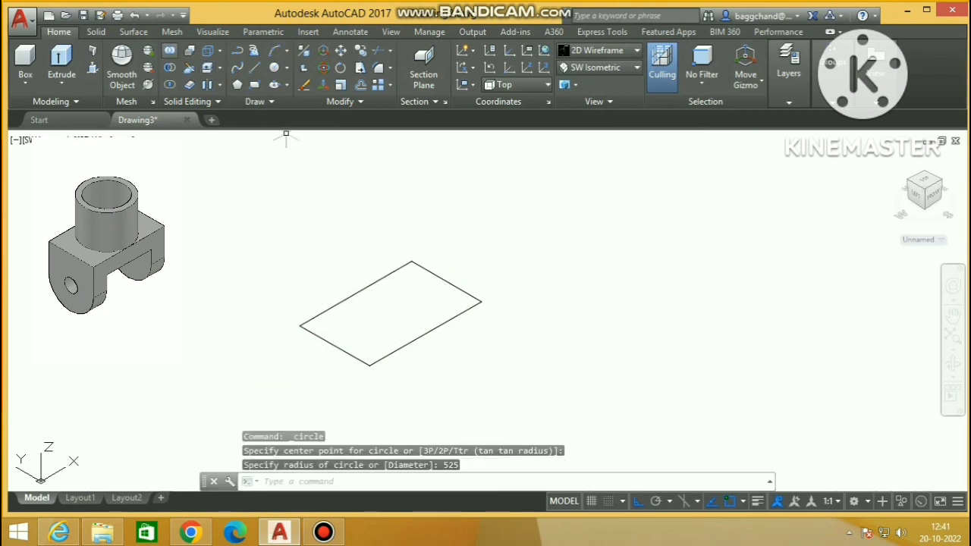
pyautogui.click(274, 68)
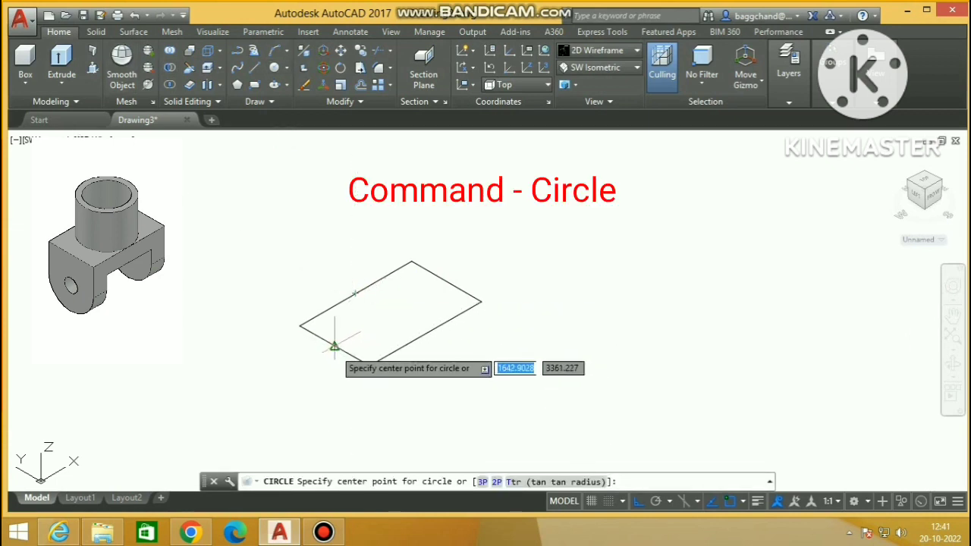
pyautogui.click(390, 313)
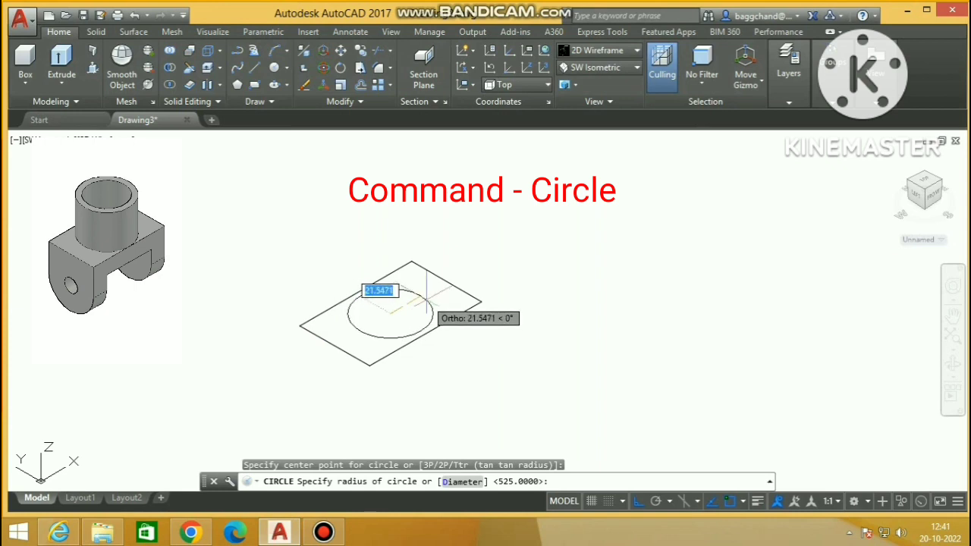
pyautogui.write('25')
pyautogui.press('Return')
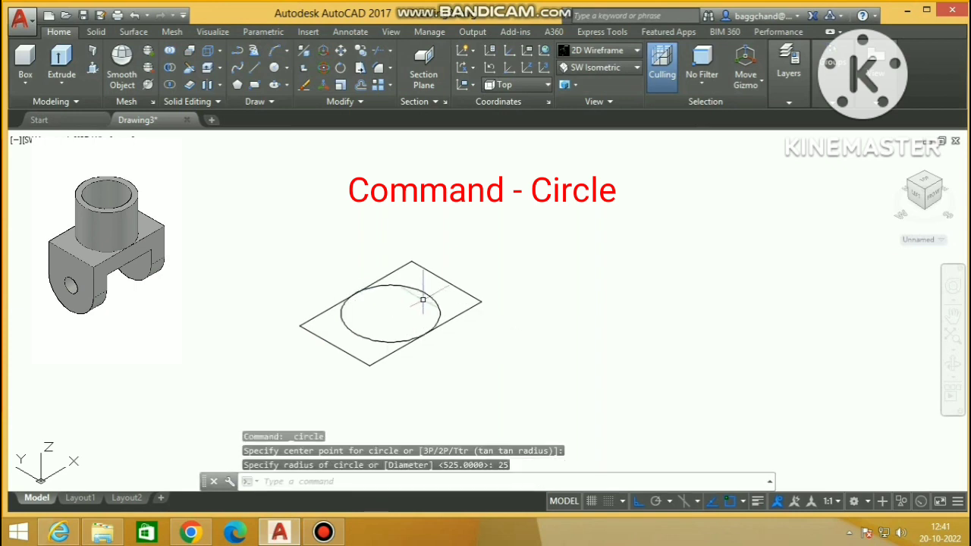
# Add the inner radius 20 circle at the same centre
pyautogui.press('Return')
pyautogui.click(391, 313)
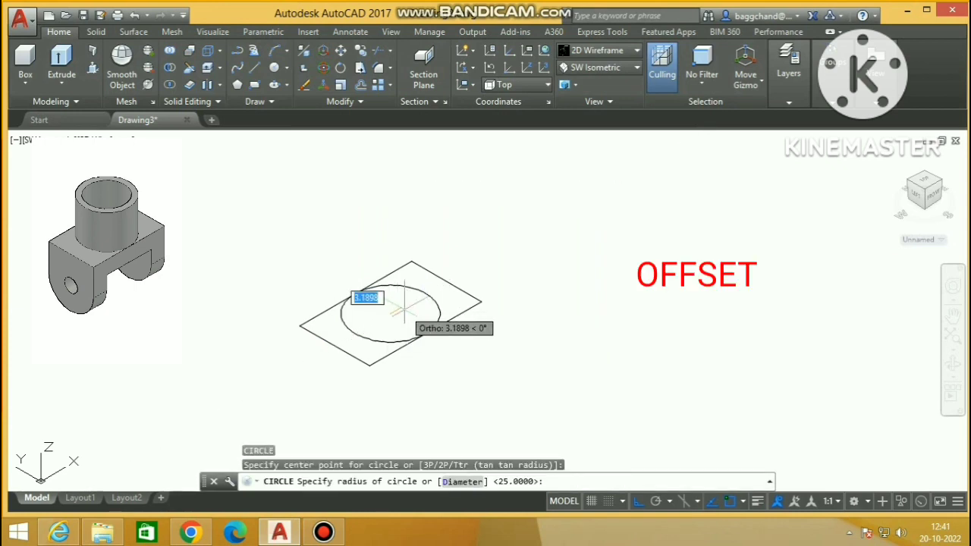
pyautogui.write('20')
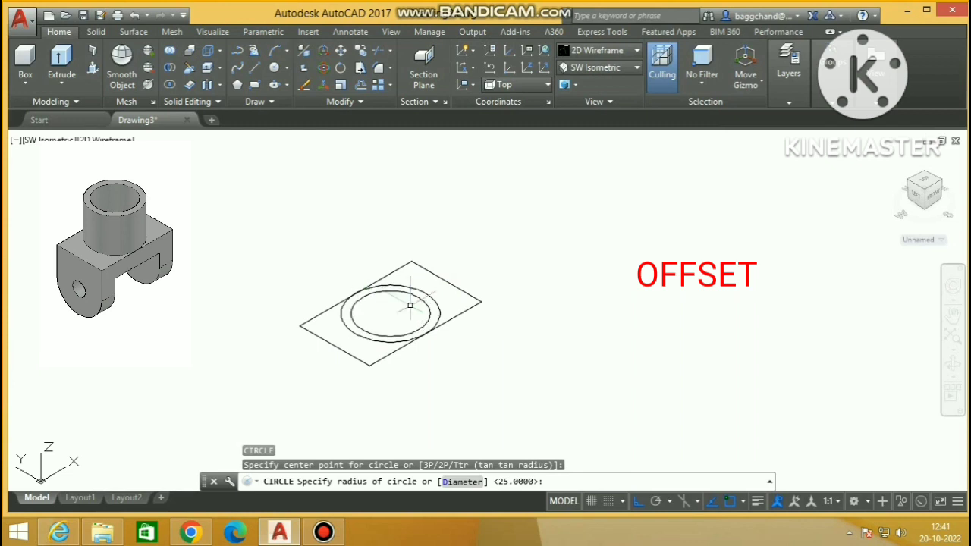
pyautogui.press('Return')
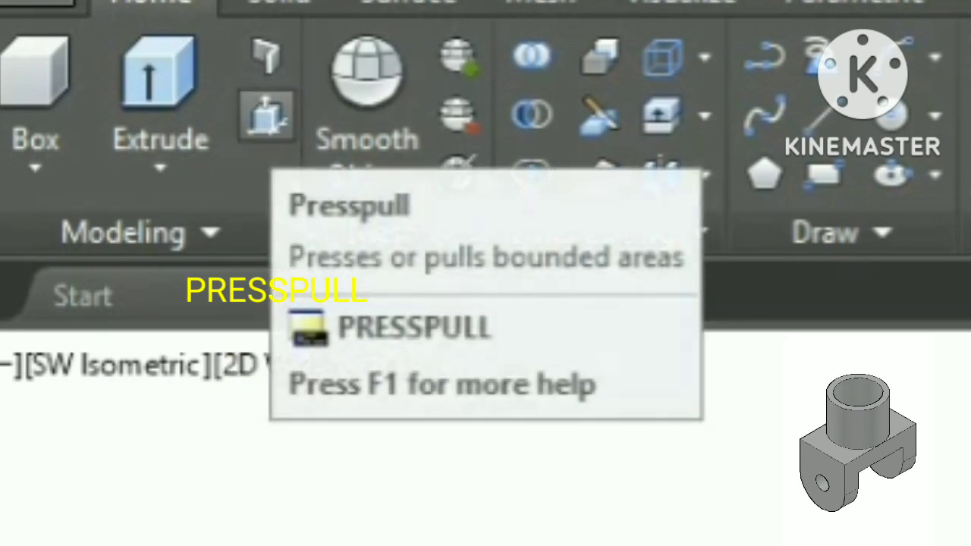
# Press-pull the two plate regions outside the circles up 15 units each
pyautogui.click(266, 115)
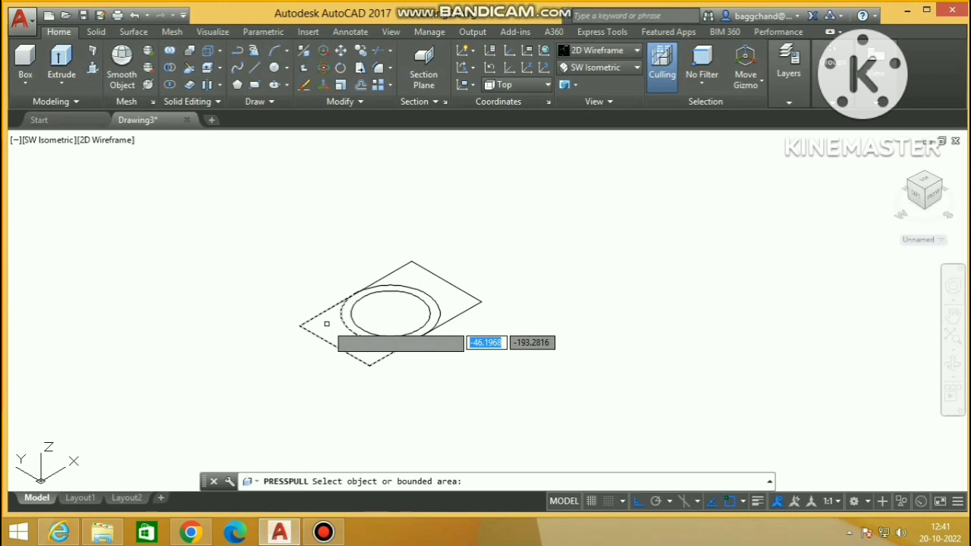
pyautogui.click(326, 324)
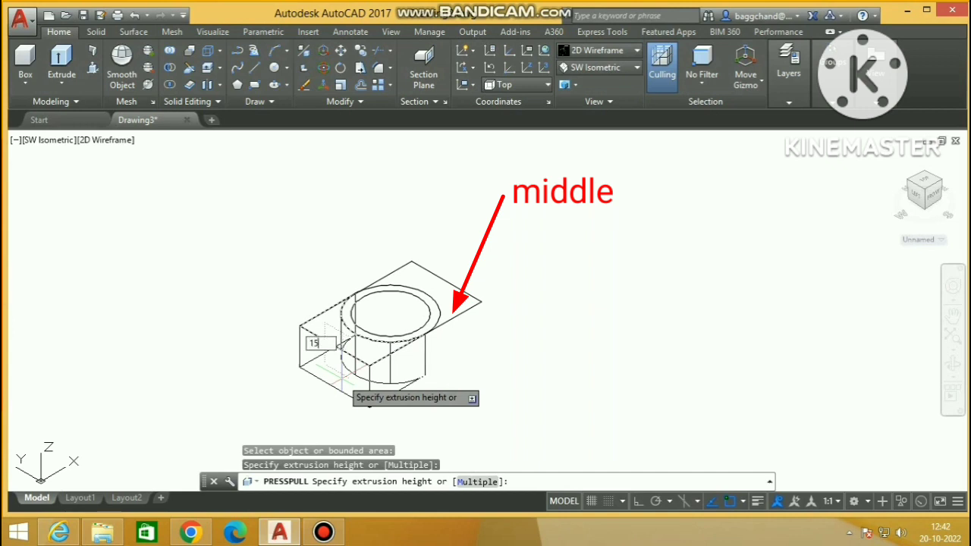
pyautogui.write('15')
pyautogui.press('Return')
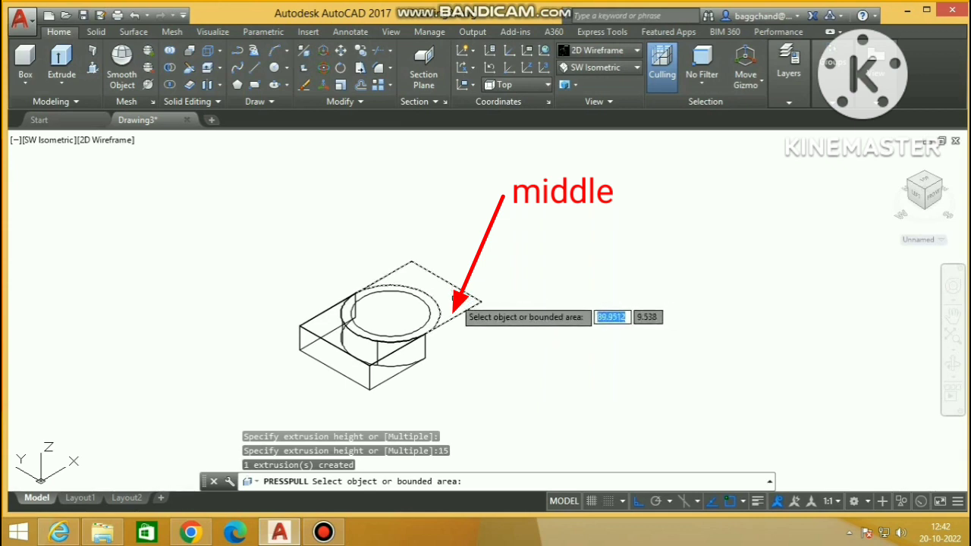
pyautogui.click(454, 304)
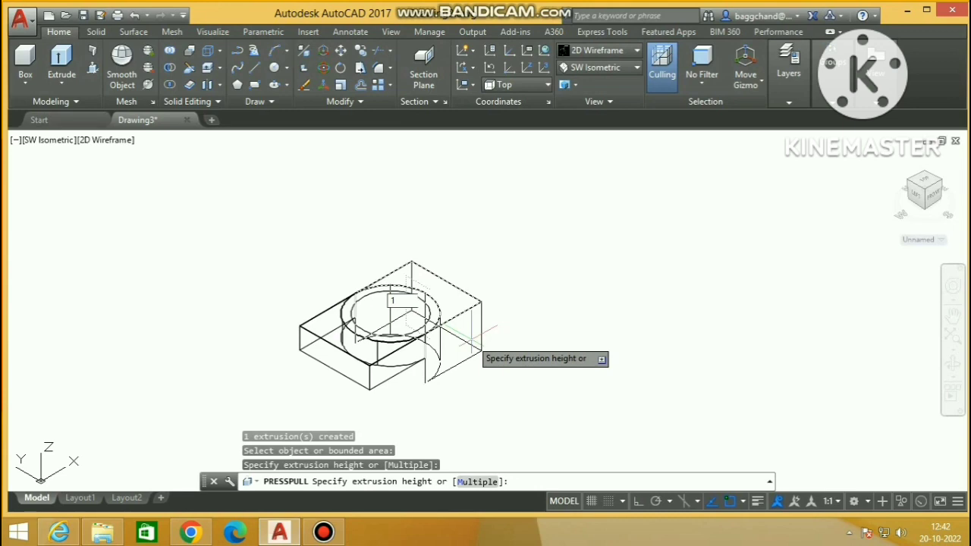
pyautogui.write('15')
pyautogui.press('Return')
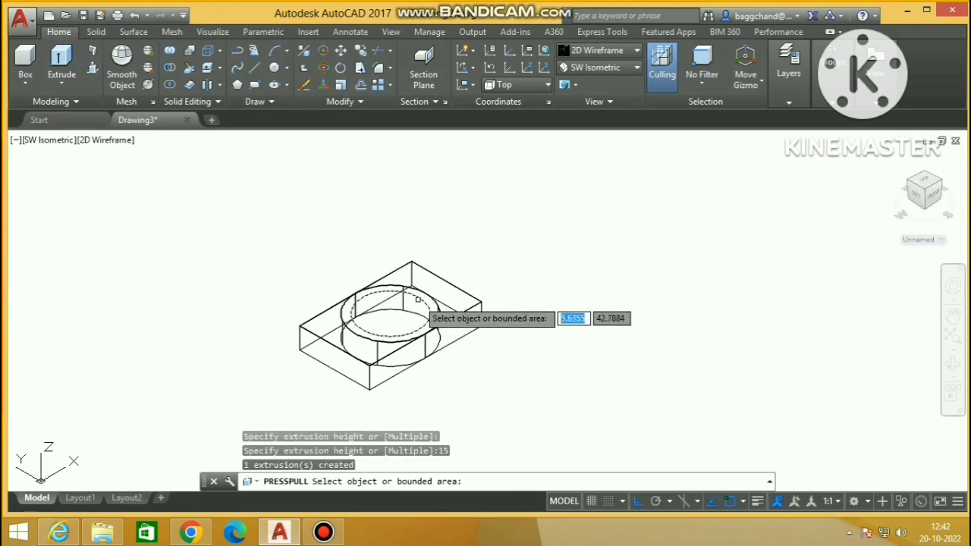
# Raise the ring between the circles 15 units, then a further 38 into a hollow cylinder
pyautogui.scroll(5, 451, 313)
pyautogui.click(466, 320)
pyautogui.scroll(-5, 478, 310)
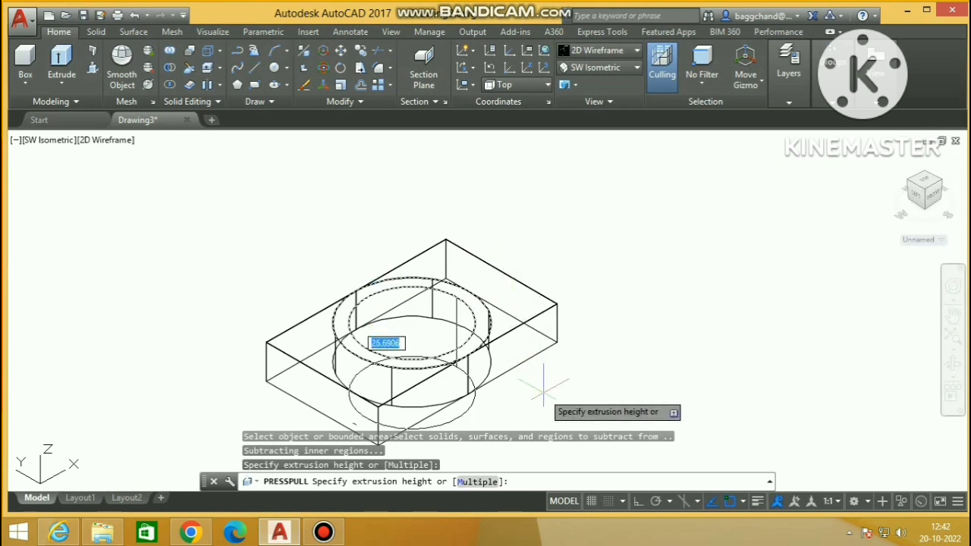
pyautogui.scroll(-2, 515, 254)
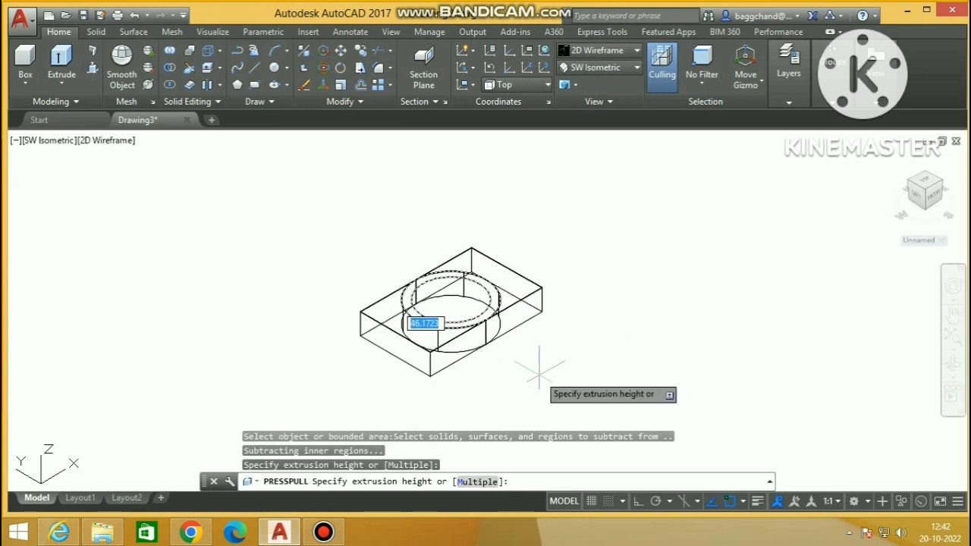
pyautogui.write('15')
pyautogui.press('Return')
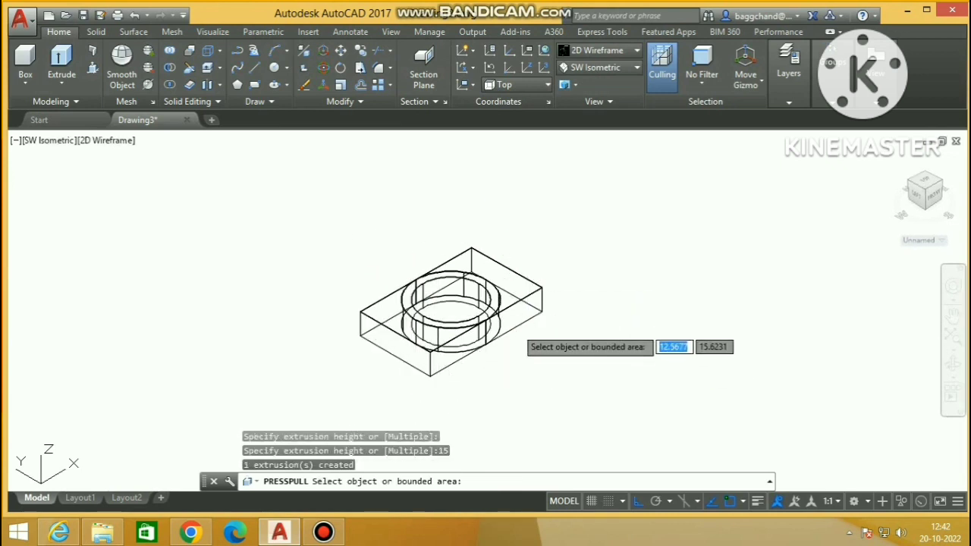
pyautogui.click(489, 289)
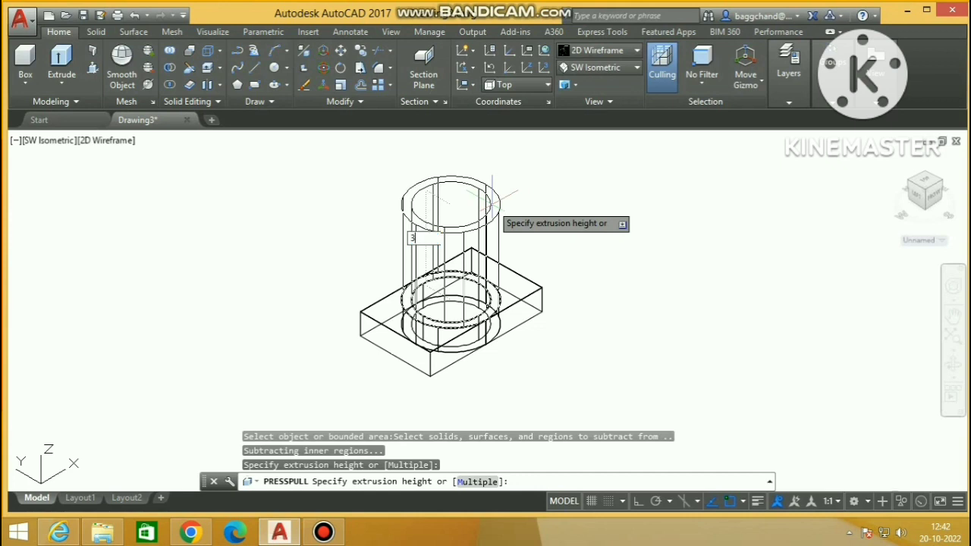
pyautogui.press('Return')
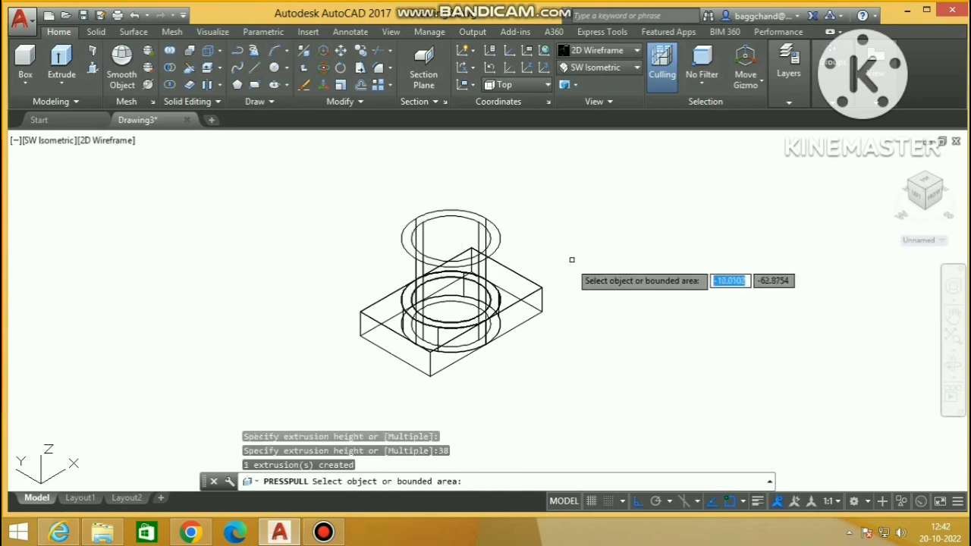
pyautogui.press('Return')
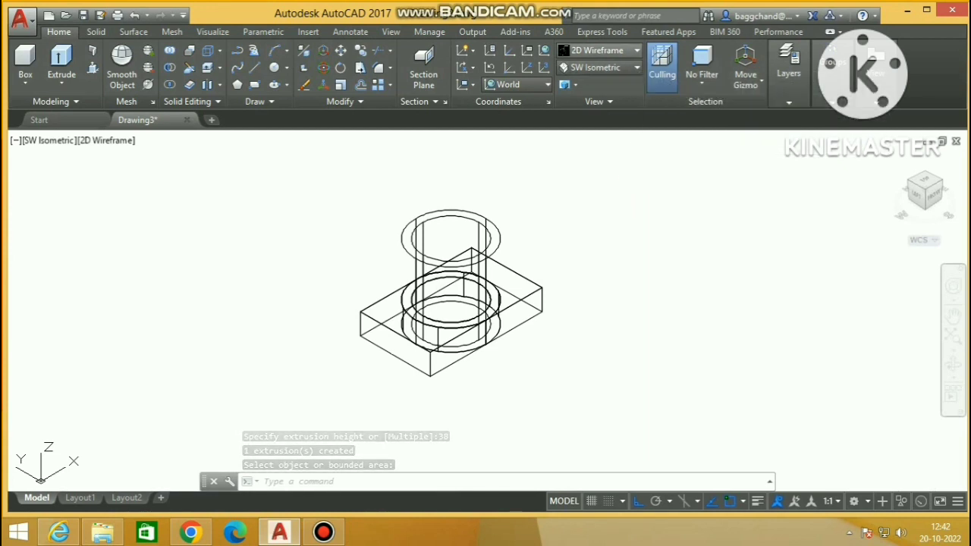
# Switch the visual style to Shaded with edges, then back to 2D Wireframe
pyautogui.click(599, 50)
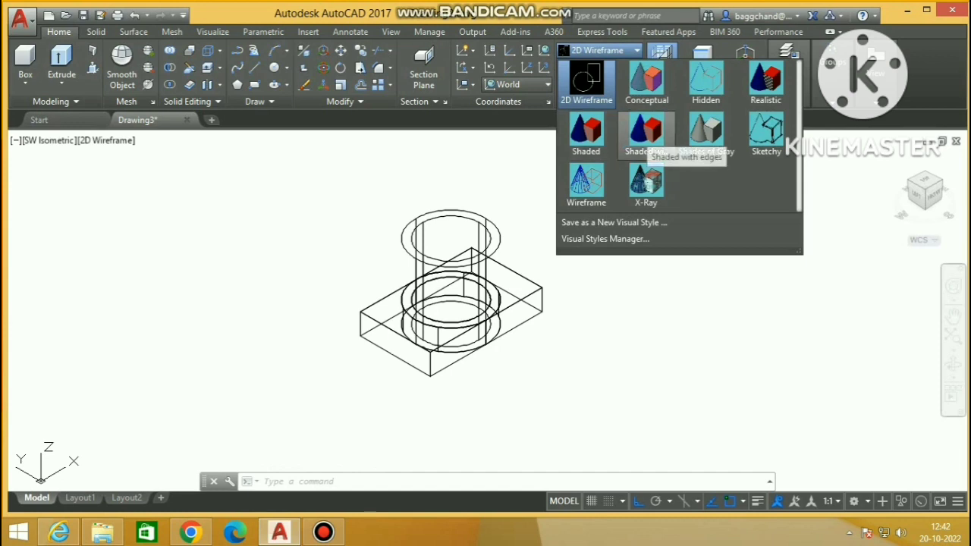
pyautogui.click(646, 135)
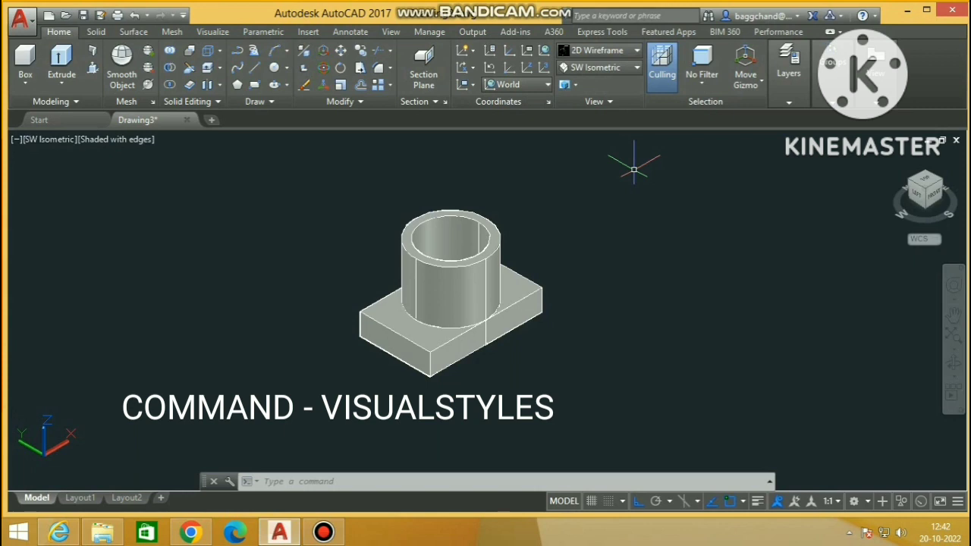
pyautogui.press('Escape')
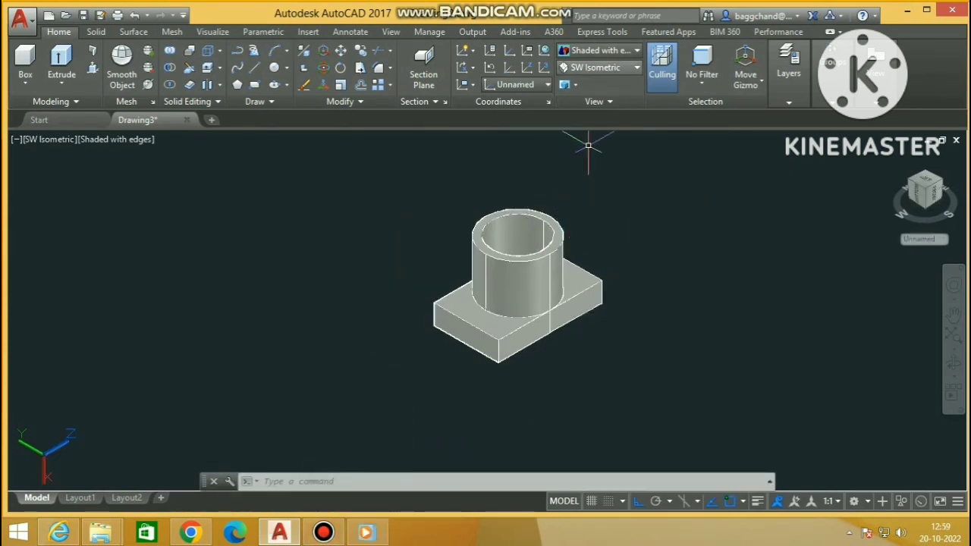
pyautogui.click(599, 50)
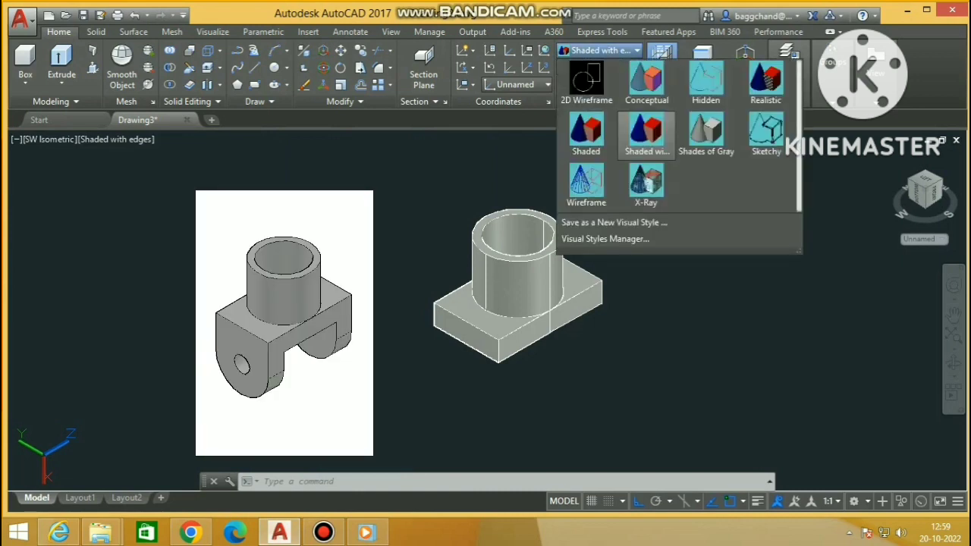
pyautogui.click(585, 80)
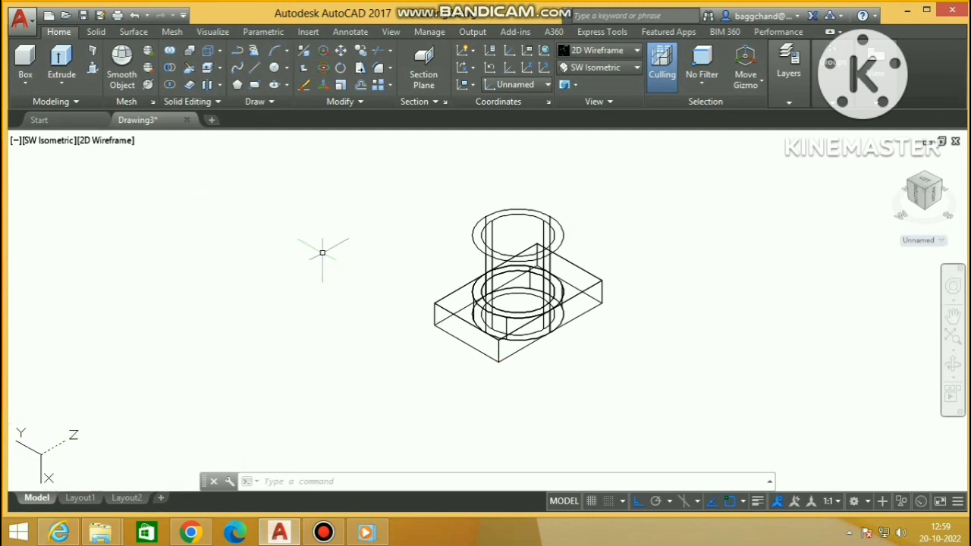
# Define a new UCS at the base block's front-left corner with the X axis pointing vertically
pyautogui.write('XY')
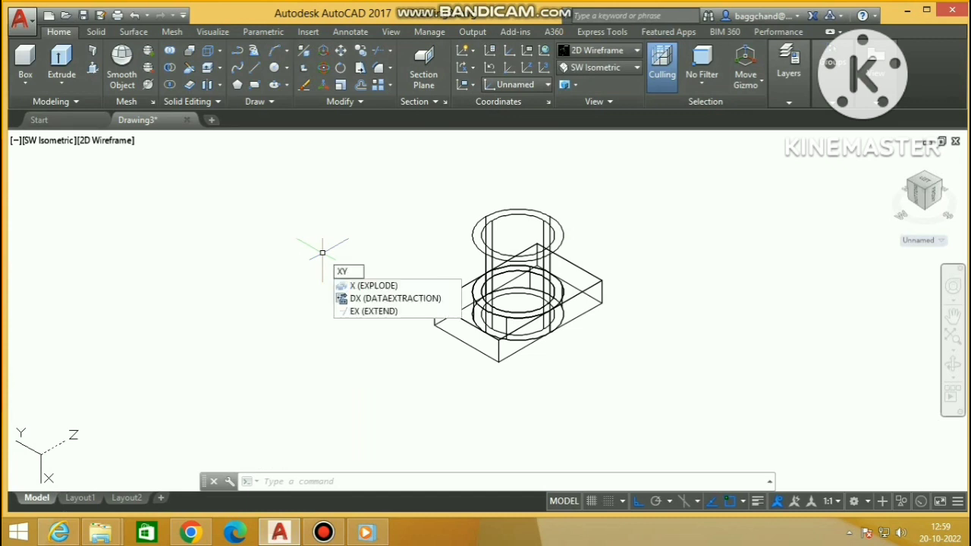
pyautogui.press('BackSpace')
pyautogui.press('BackSpace')
pyautogui.write('U')
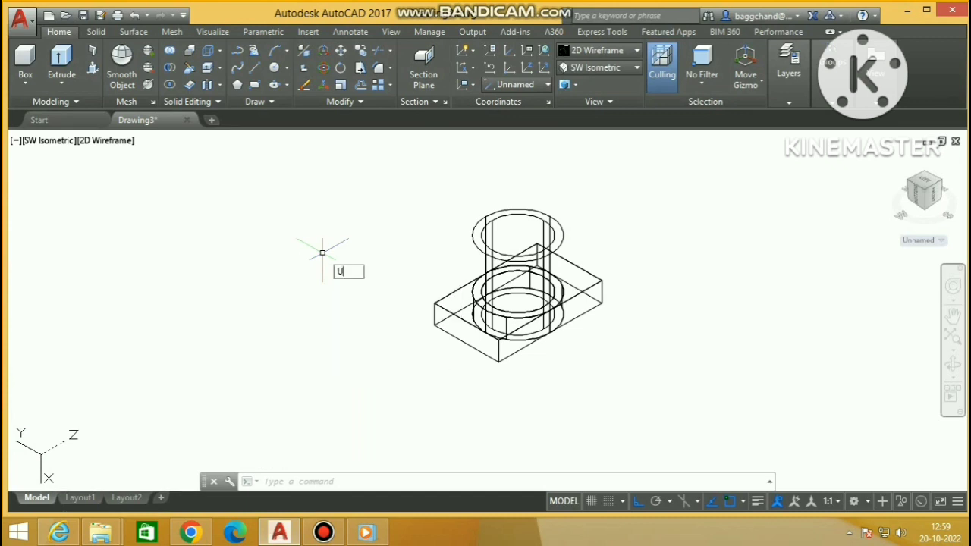
pyautogui.write('CS')
pyautogui.press('Return')
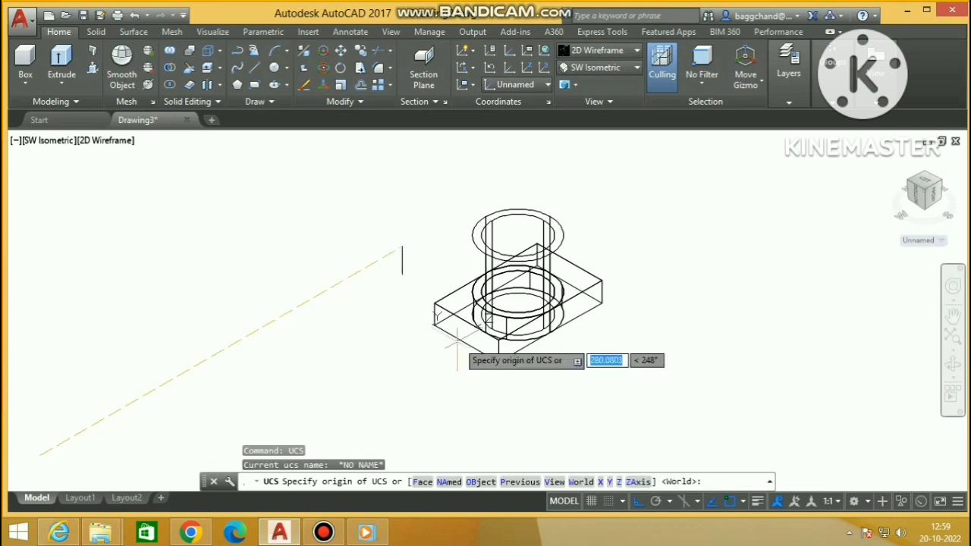
pyautogui.click(434, 326)
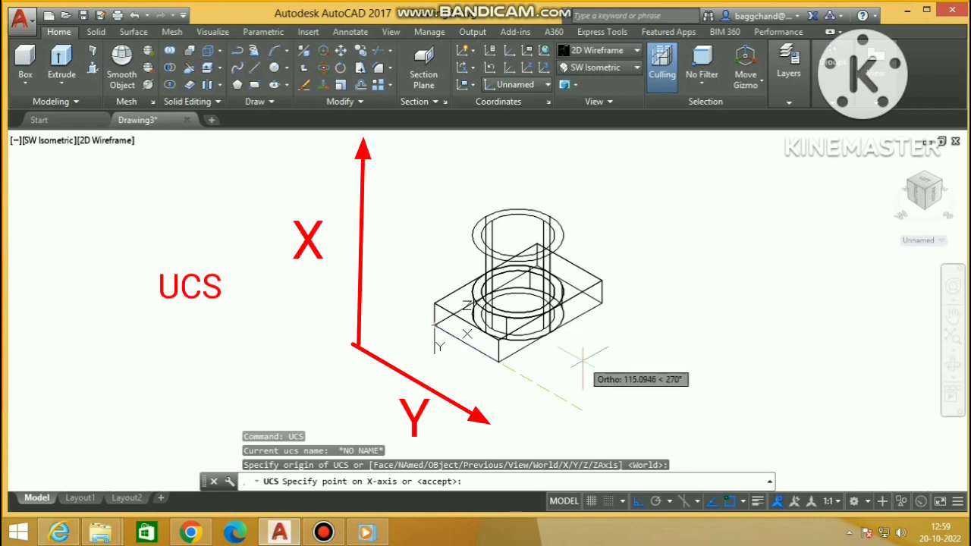
pyautogui.click(459, 395)
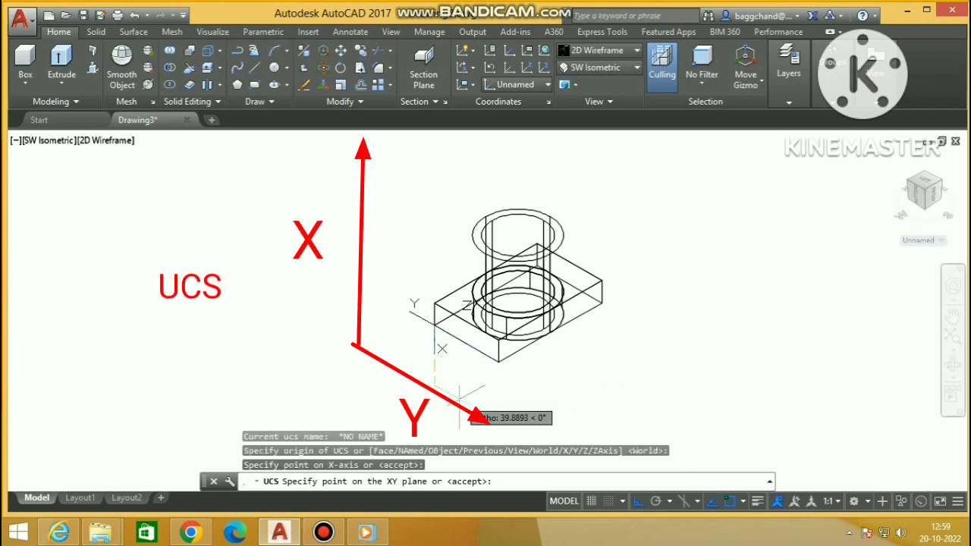
pyautogui.press('Return')
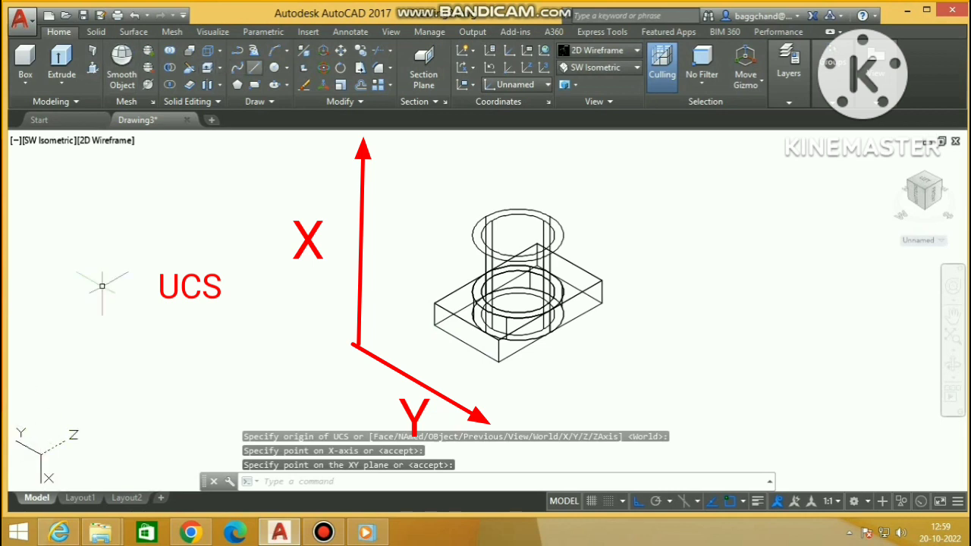
pyautogui.write('l')
pyautogui.press('Return')
# Draw the 30, 50, 30 line profile down from the block's front corner
pyautogui.click(433, 325)
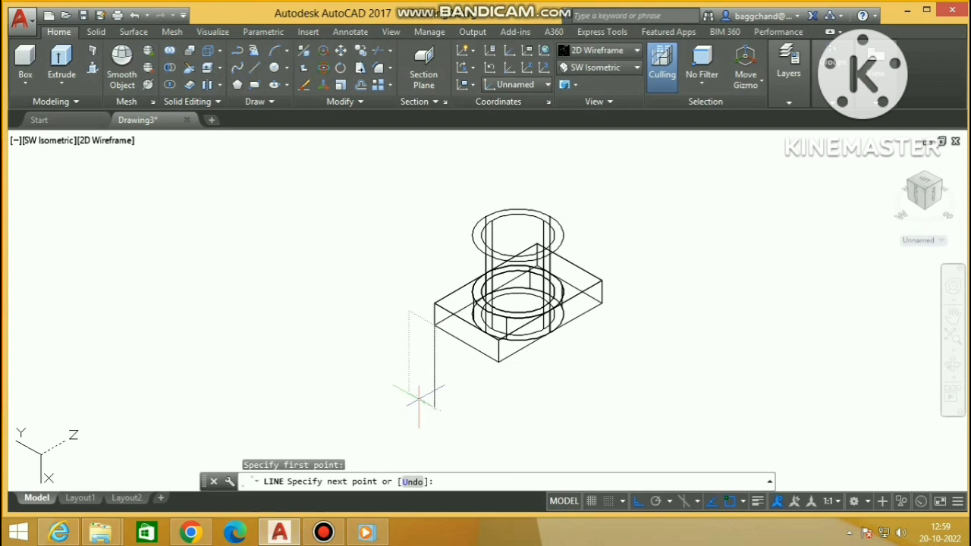
pyautogui.write('0')
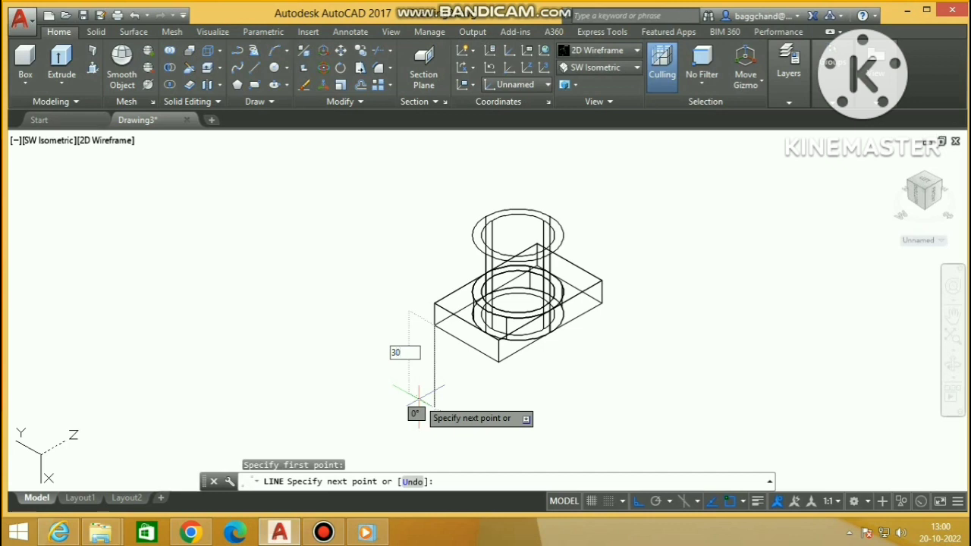
pyautogui.press('Return')
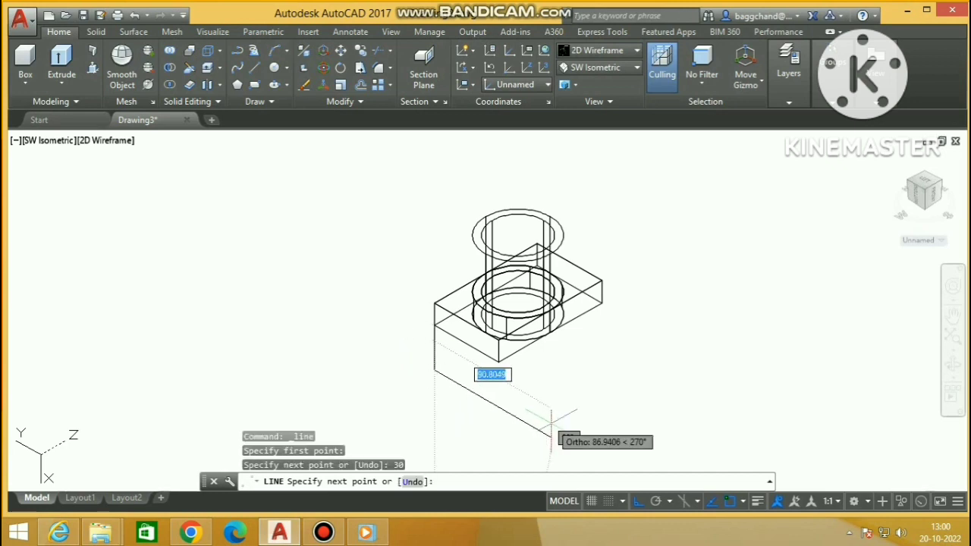
pyautogui.write('5')
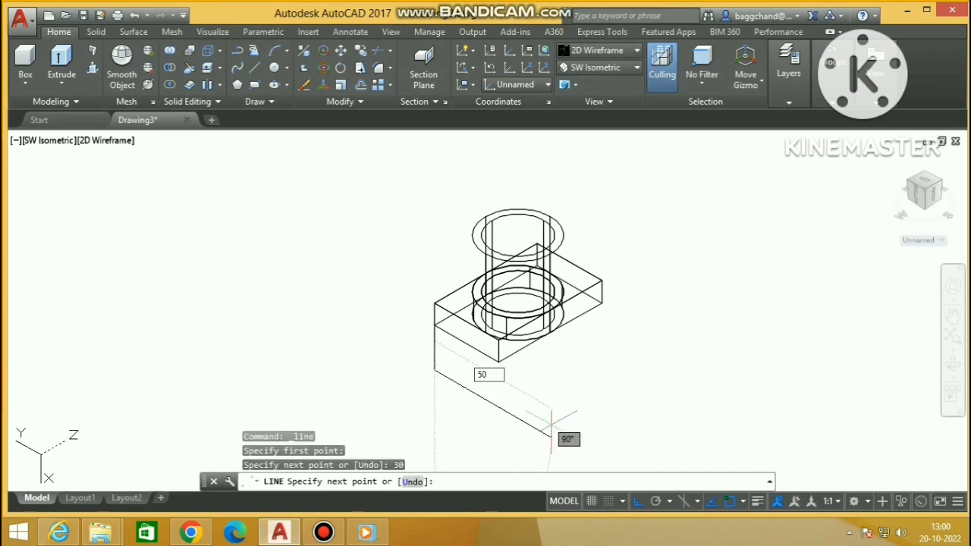
pyautogui.write('0')
pyautogui.press('Return')
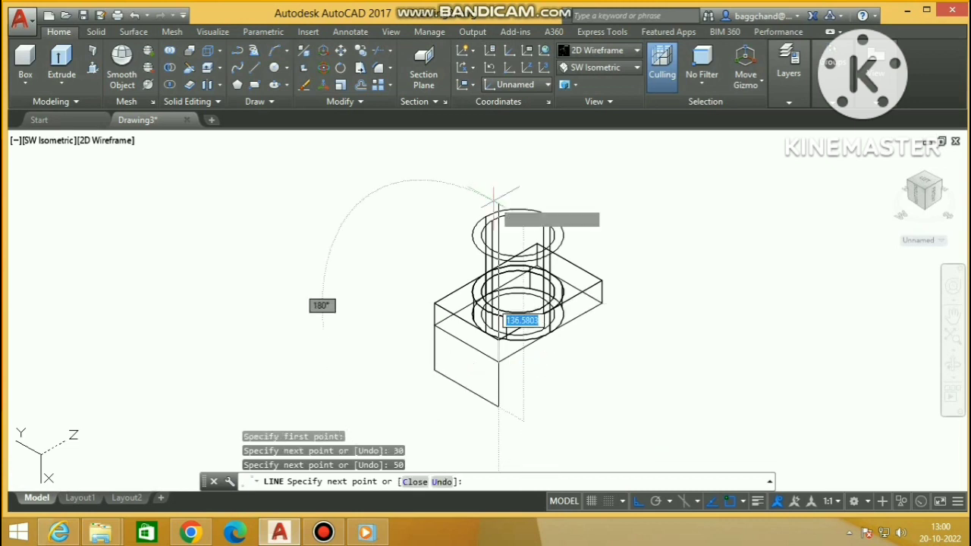
pyautogui.write('30')
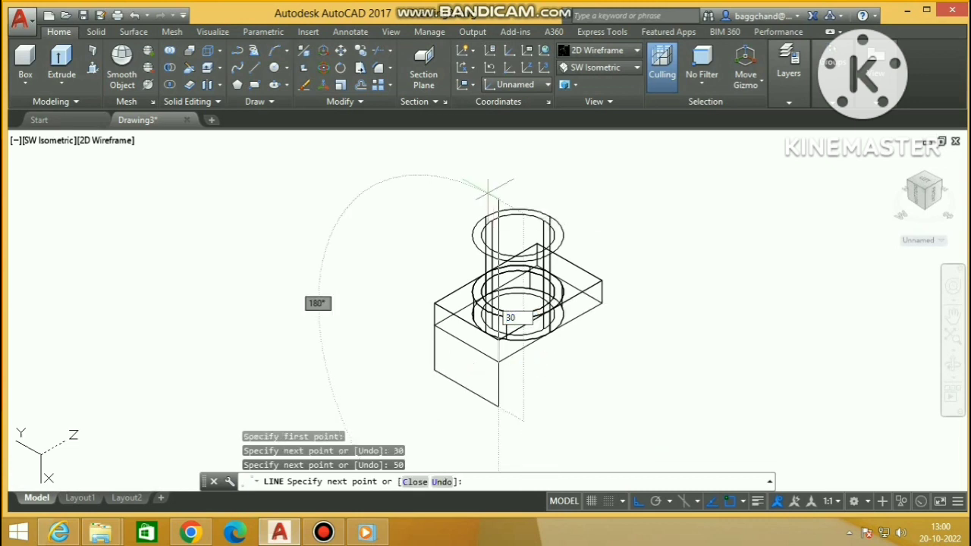
pyautogui.press('Return')
pyautogui.press('Return')
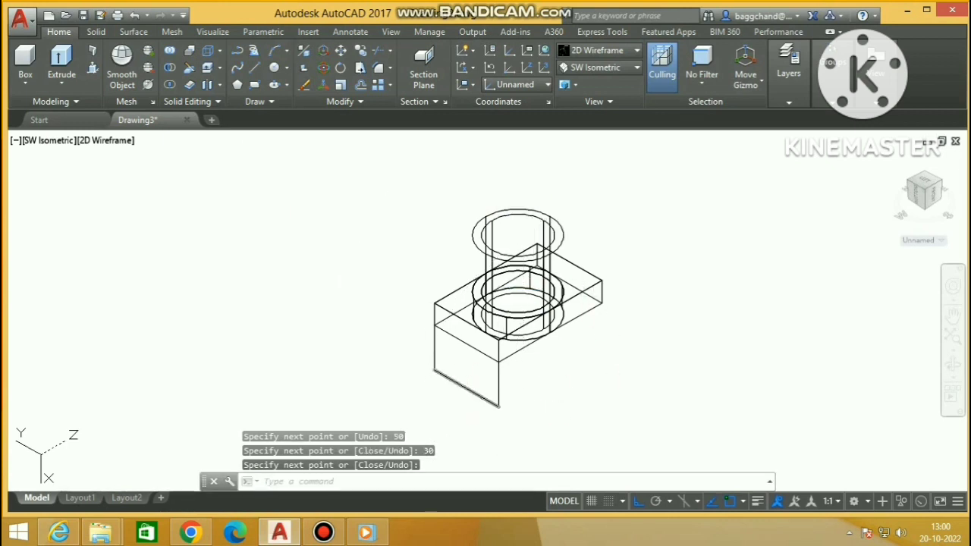
# Draw a radius-25 end circle and a radius-7.5 hole circle at the edge midpoint
pyautogui.click(273, 68)
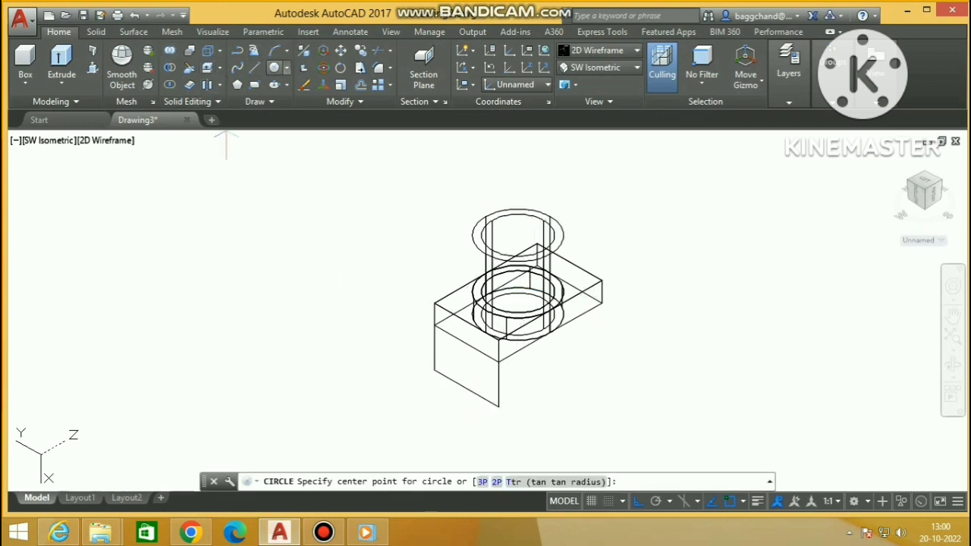
pyautogui.click(466, 389)
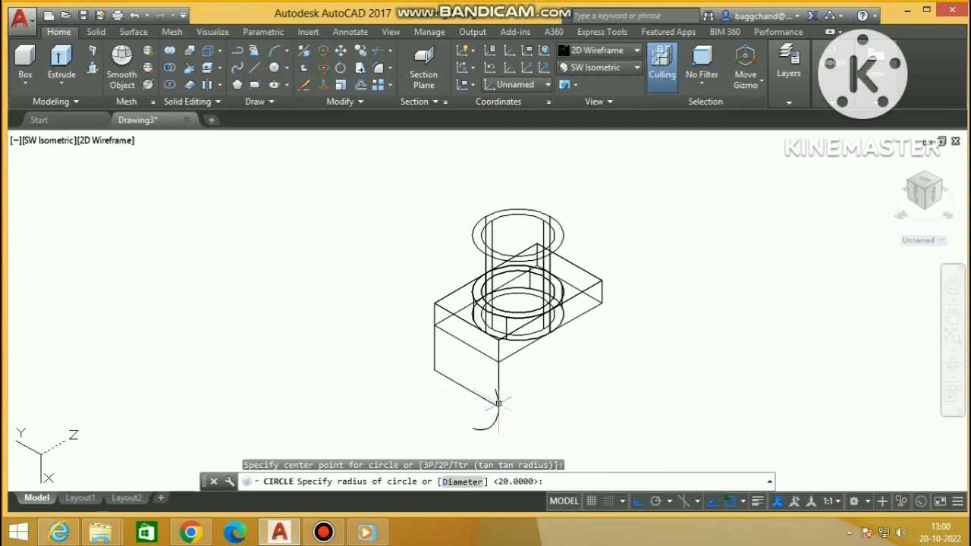
pyautogui.click(497, 402)
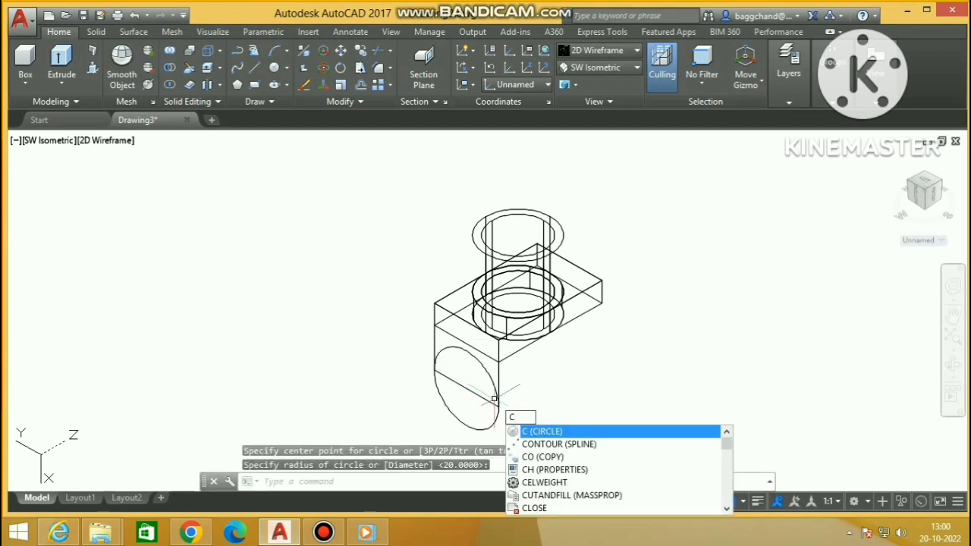
pyautogui.press('Return')
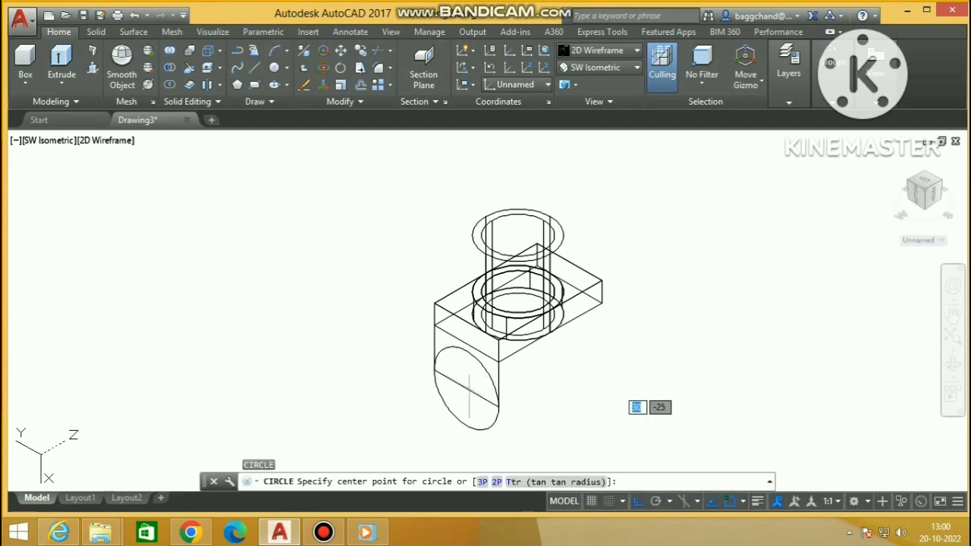
pyautogui.click(466, 389)
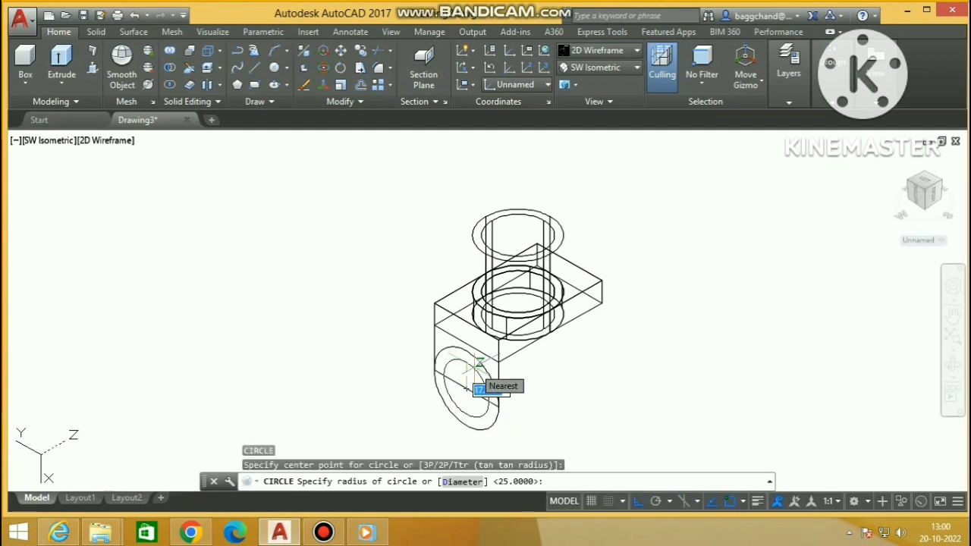
pyautogui.write('7.5')
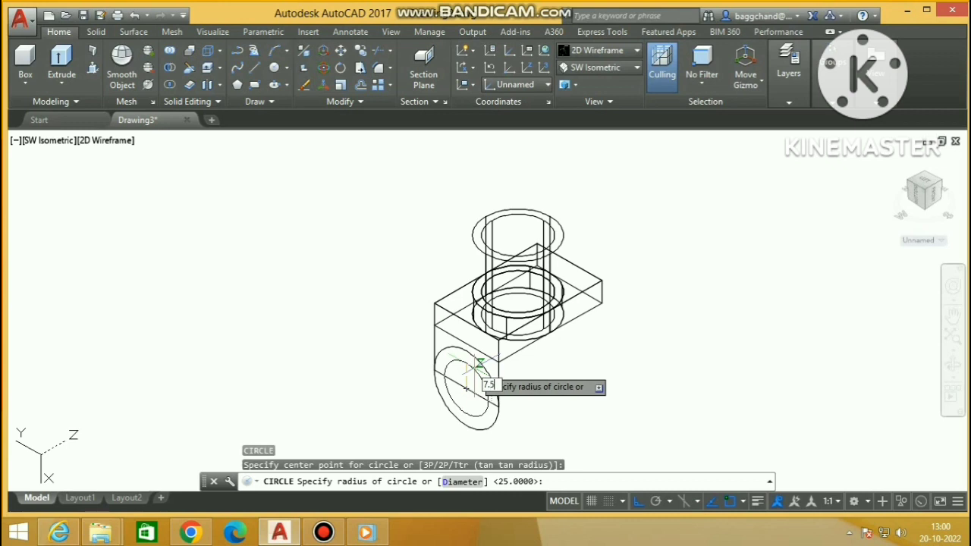
pyautogui.press('Return')
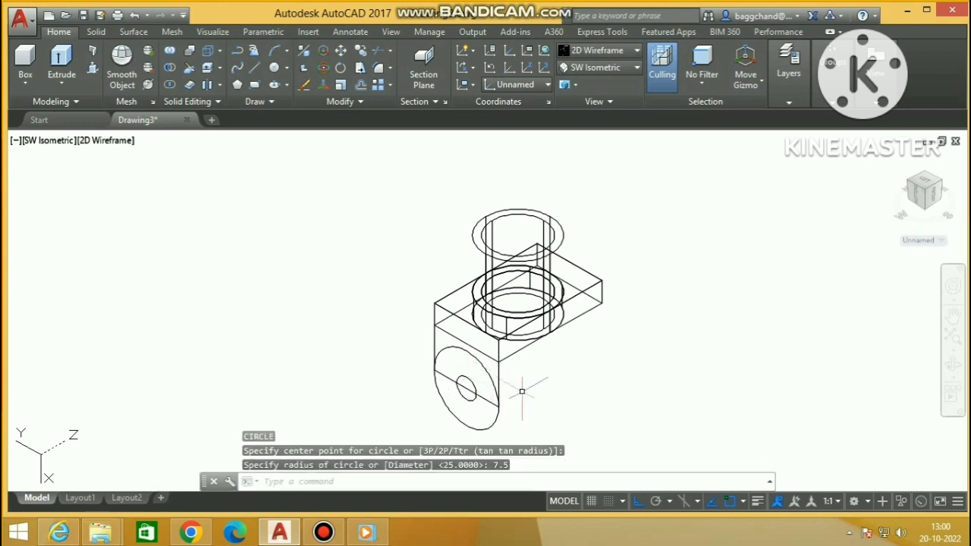
# Erase the stray diagonal line and trim the profile using all edges as cutters
pyautogui.click(489, 402)
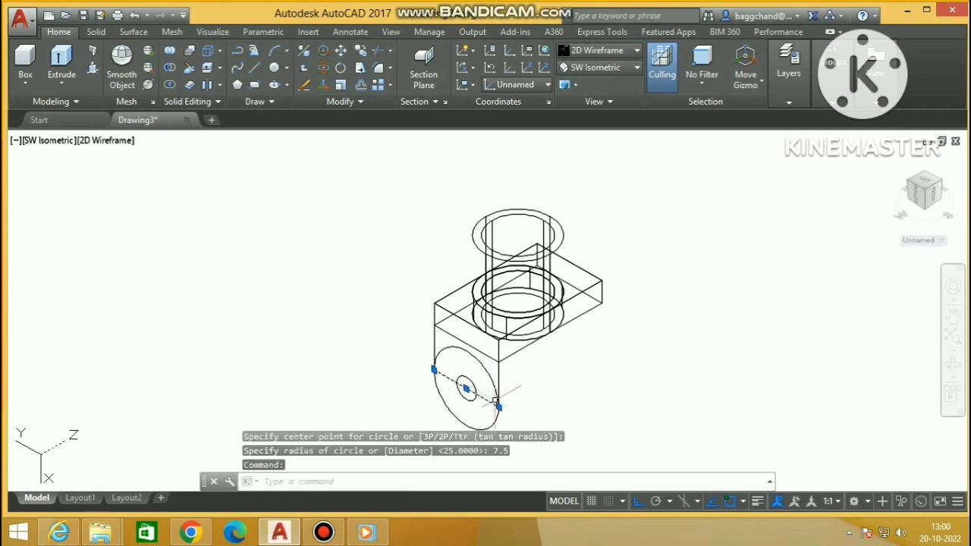
pyautogui.press('Delete')
pyautogui.write('TR')
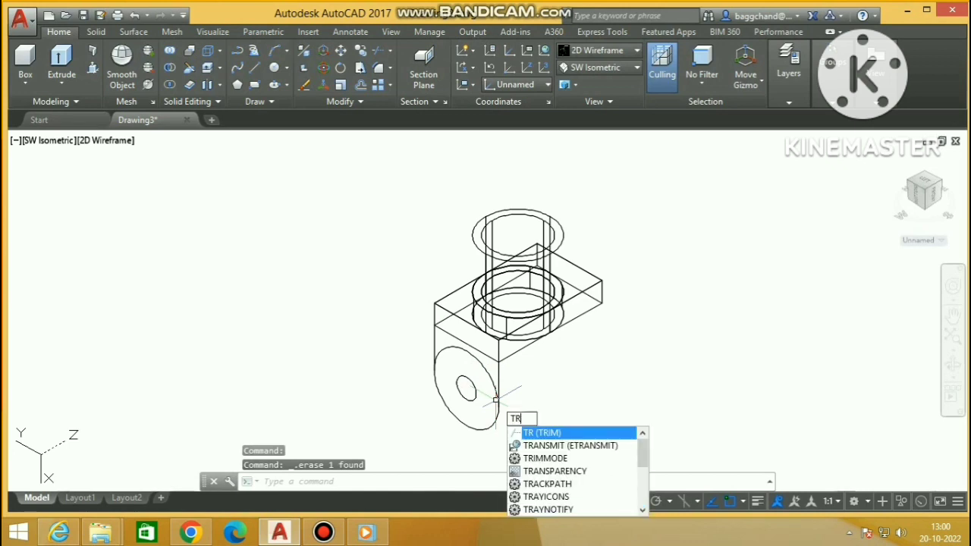
pyautogui.press('Return')
pyautogui.press('Return')
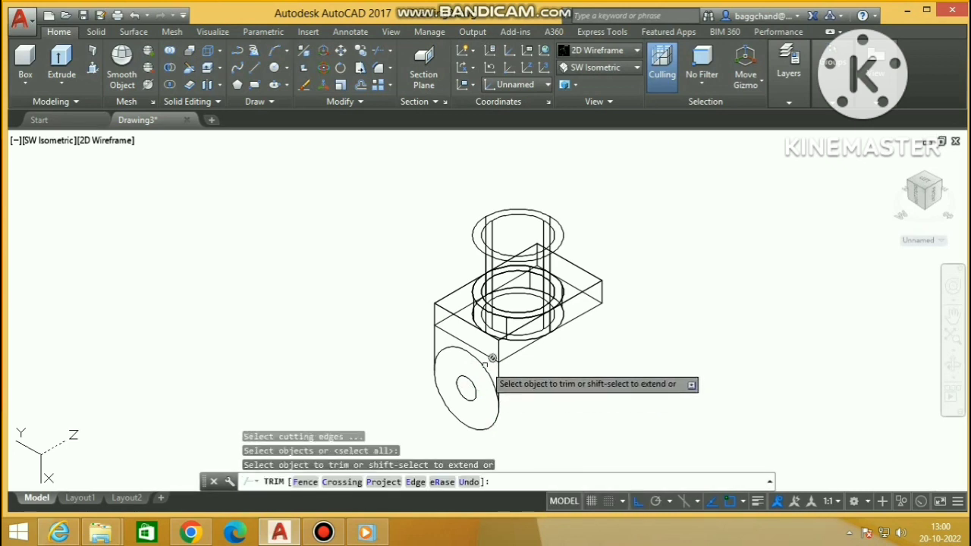
pyautogui.scroll(2, 455, 342)
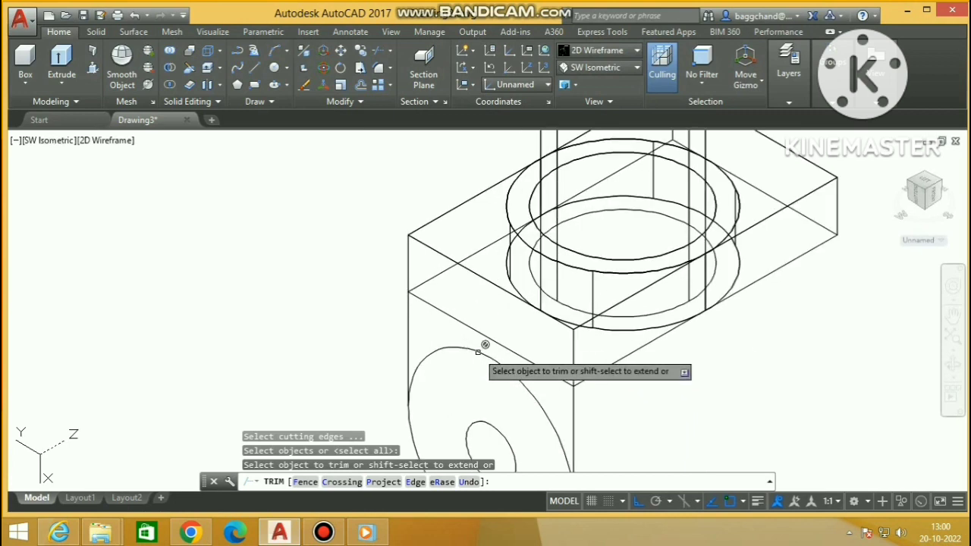
pyautogui.rightClick(390, 238)
pyautogui.click(402, 248)
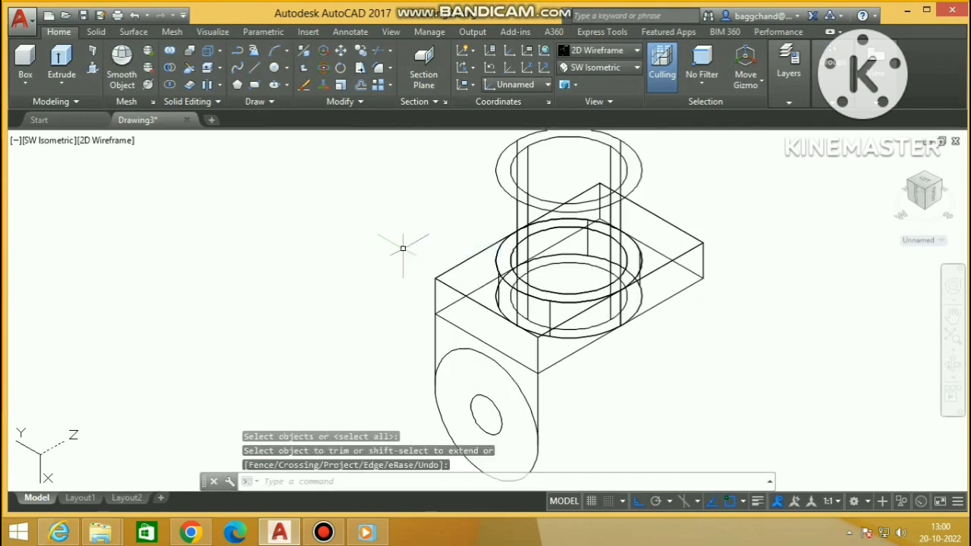
# Set a new UCS with its origin at the 7.5 hole's centre, aligned to the hanging face
pyautogui.write('UCS')
pyautogui.press('Return')
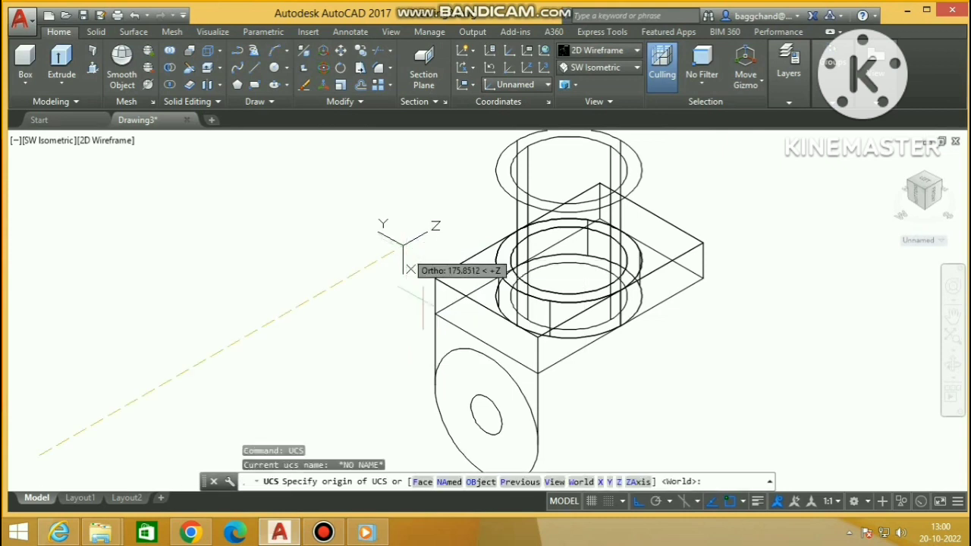
pyautogui.click(487, 416)
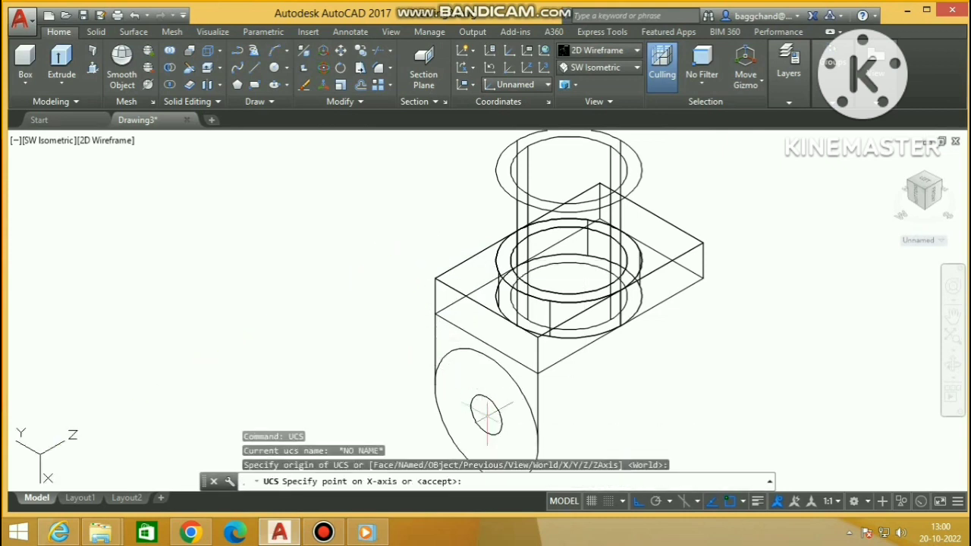
pyautogui.click(569, 437)
pyautogui.press('Return')
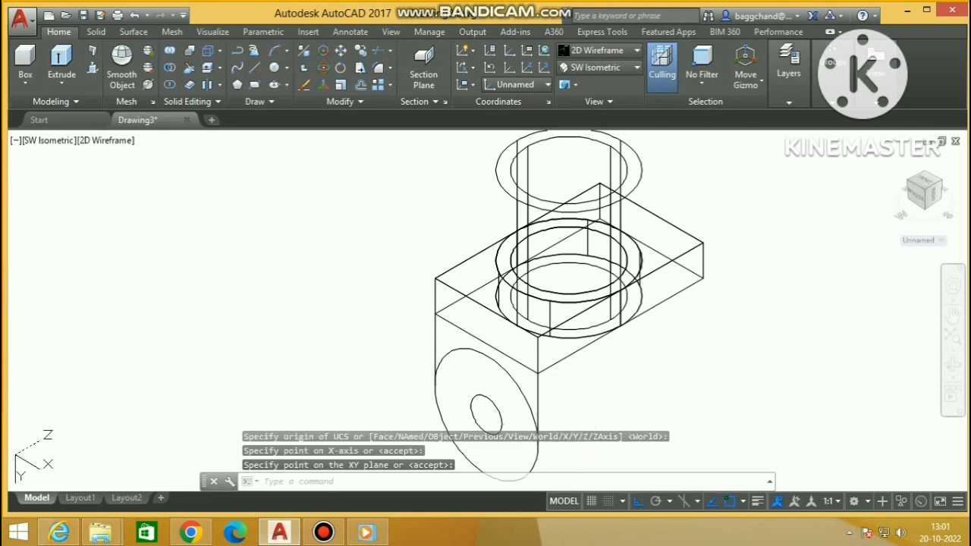
pyautogui.write('TR')
pyautogui.press('Return')
# Trim away the front circle's upper arc using the two vertical edges as cutting edges
pyautogui.press('Return')
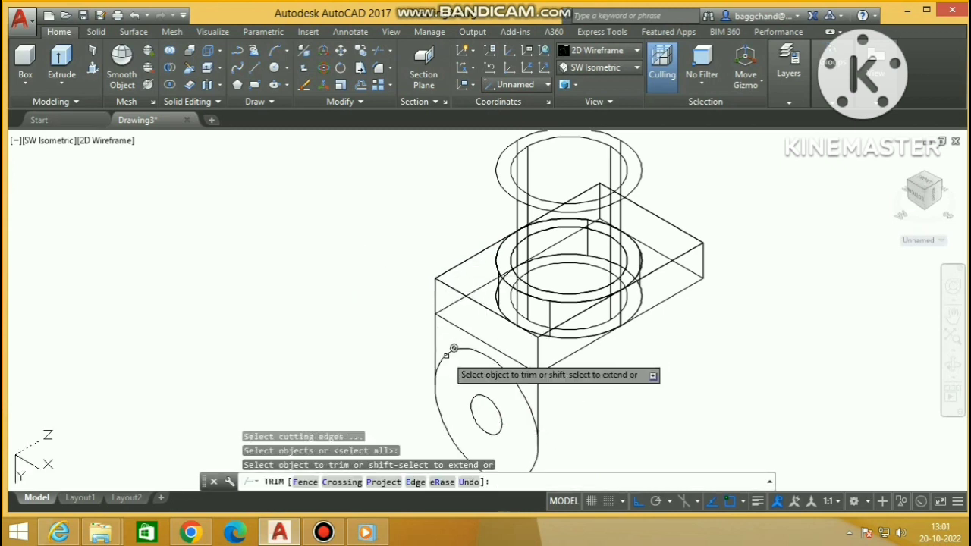
pyautogui.press('Return')
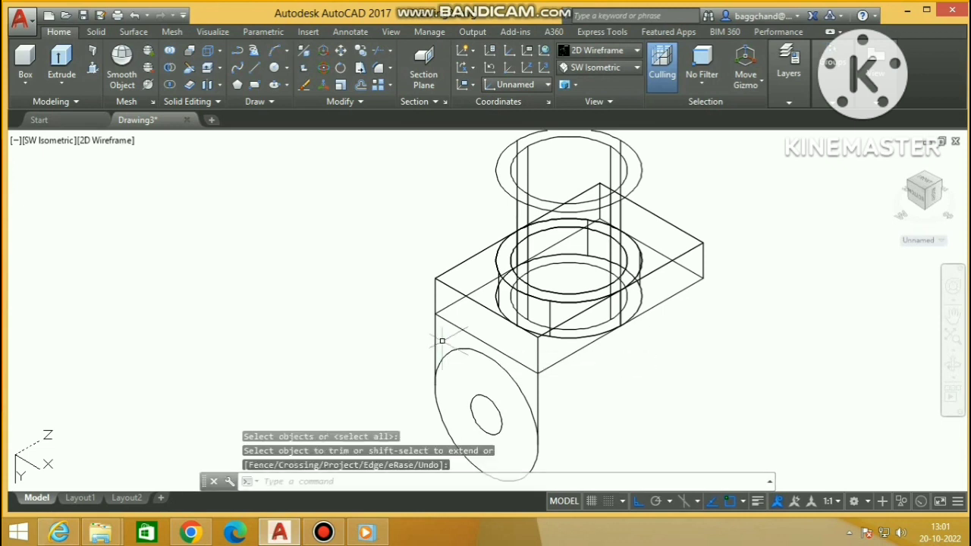
pyautogui.press('Return')
pyautogui.click(435, 355)
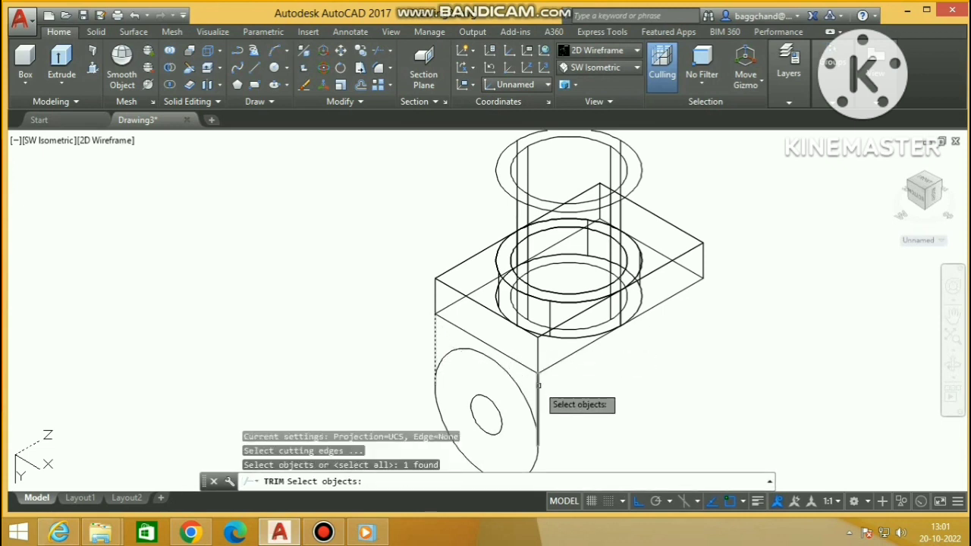
pyautogui.click(538, 385)
pyautogui.press('Return')
pyautogui.click(520, 375)
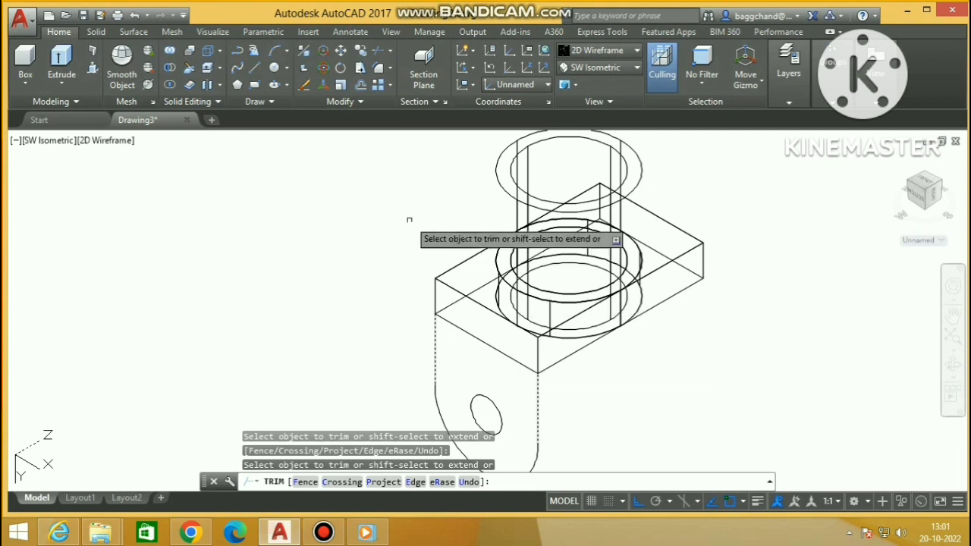
pyautogui.scroll(-3, 409, 220)
pyautogui.press('Return')
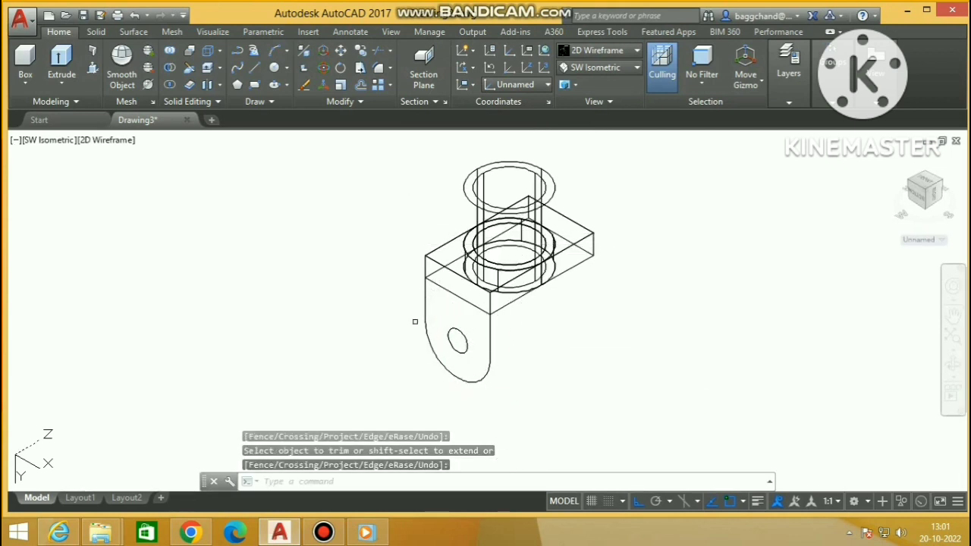
# Press-pull the rounded lug outline with its hole 15 units into a solid
pyautogui.click(92, 66)
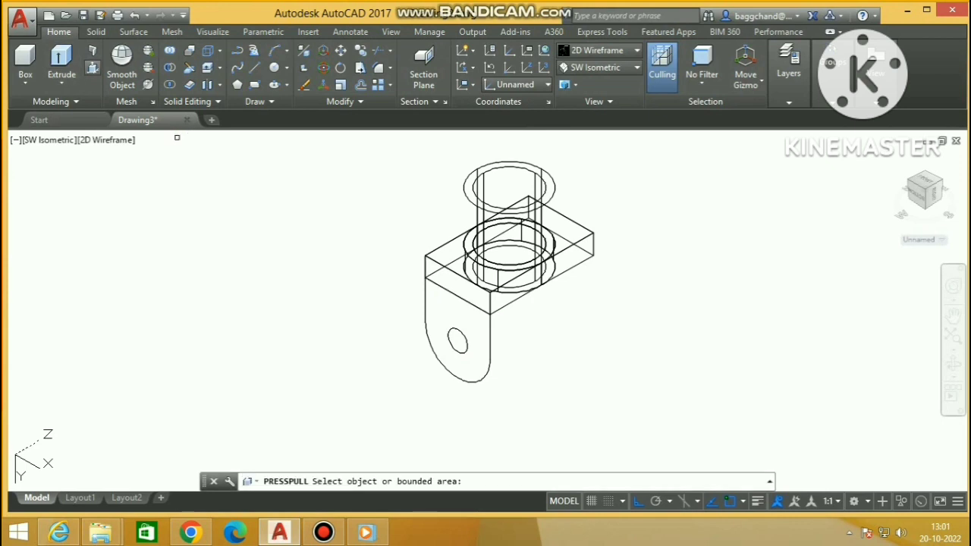
pyautogui.click(450, 328)
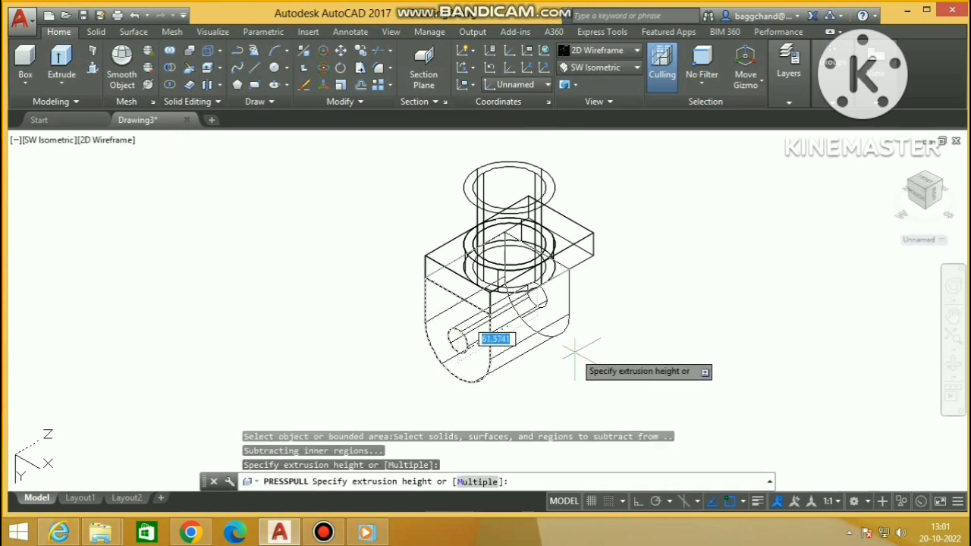
pyautogui.write('15')
pyautogui.press('Return')
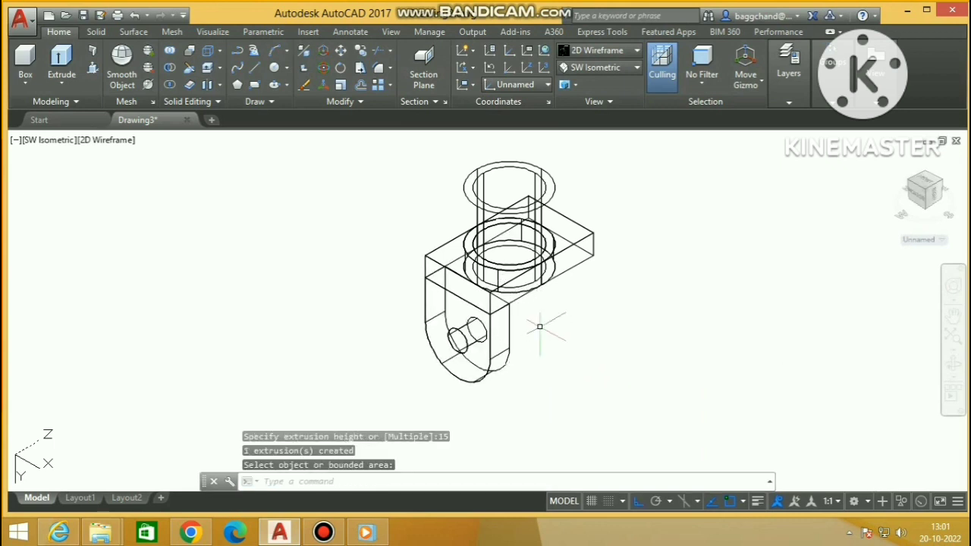
# Copy the holed lug 65 units to the plate's opposite corner
pyautogui.press('Return')
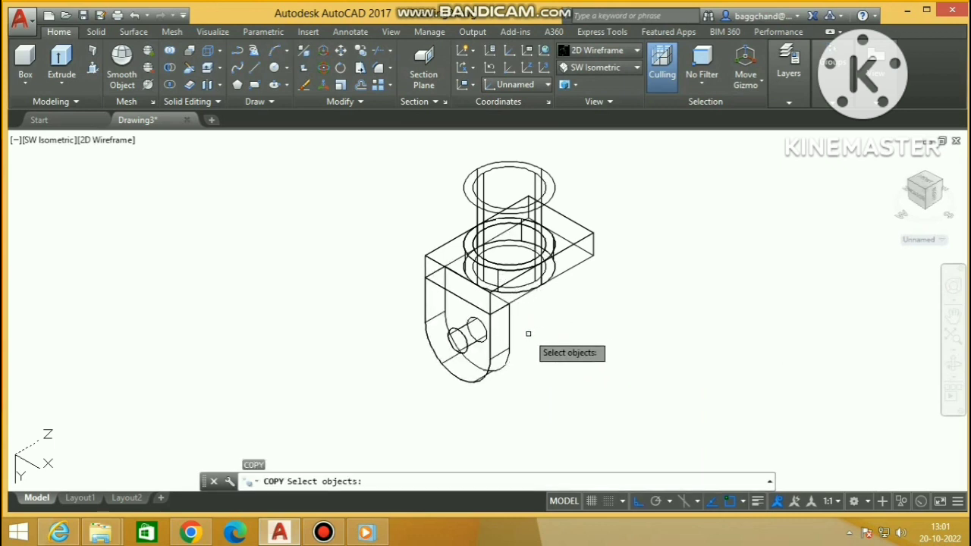
pyautogui.click(511, 339)
pyautogui.press('Return')
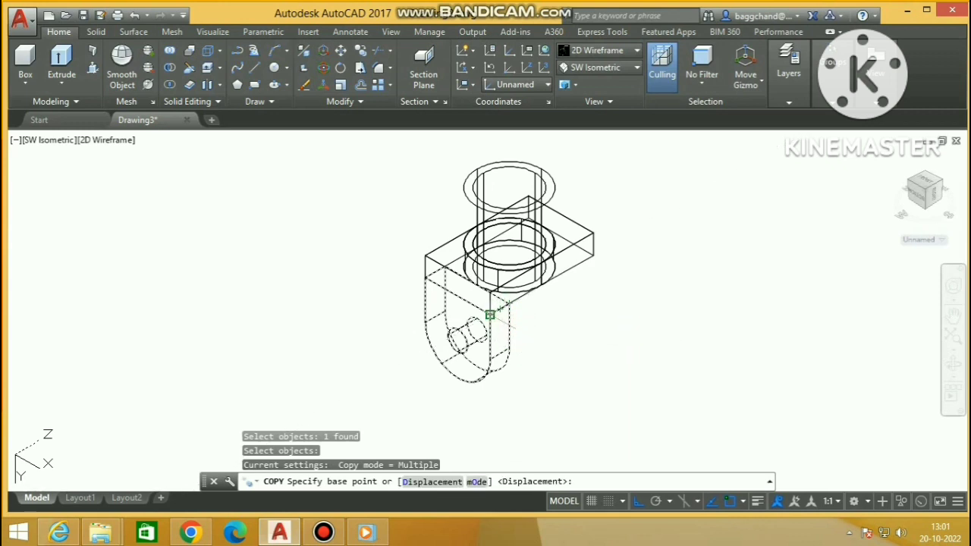
pyautogui.click(508, 303)
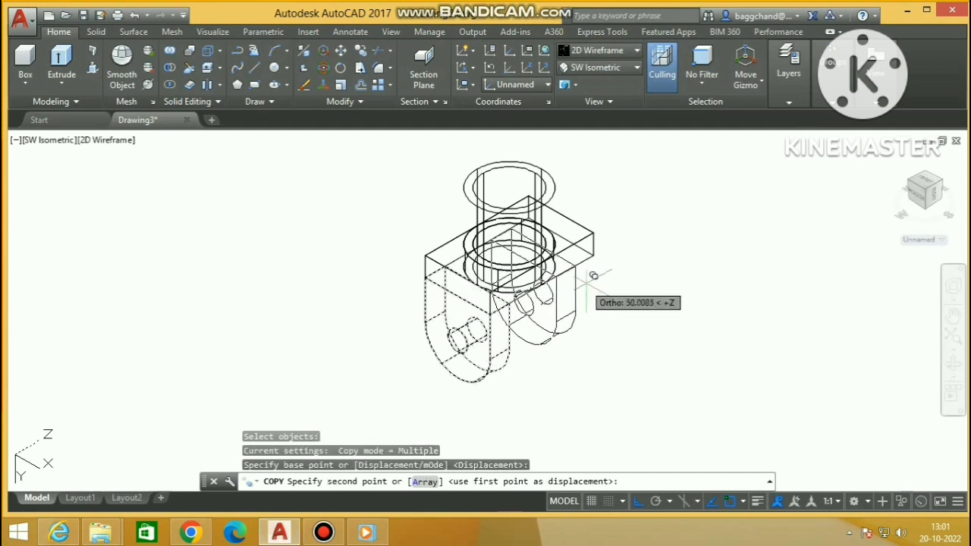
pyautogui.click(593, 254)
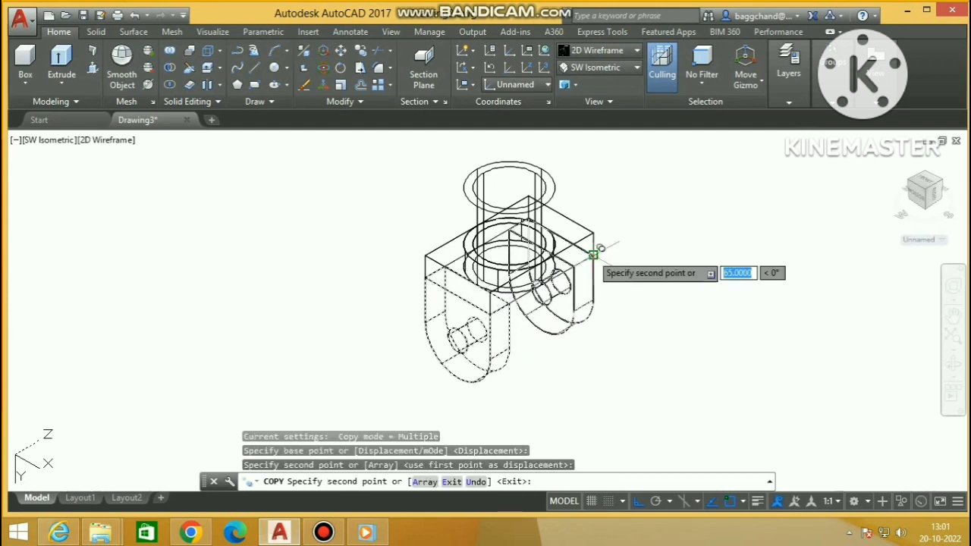
pyautogui.press('Return')
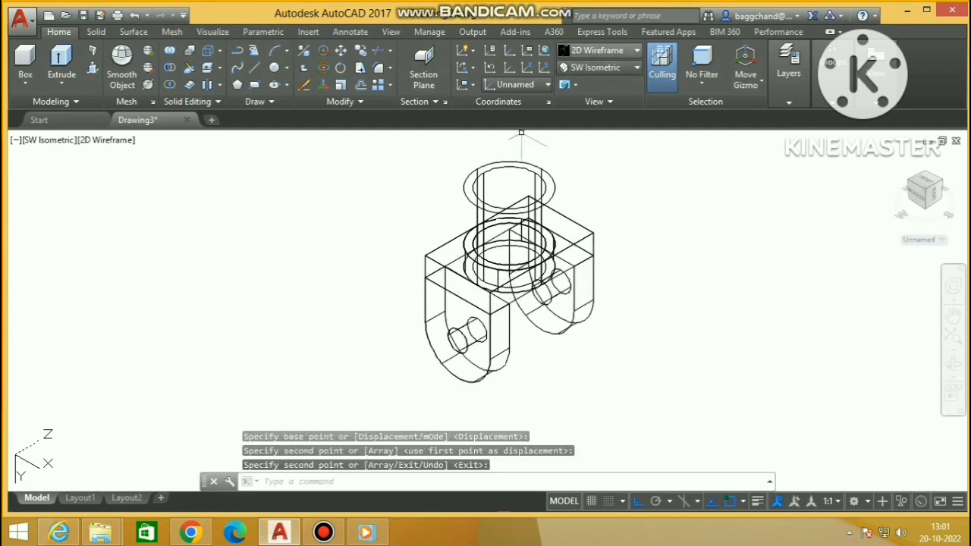
pyautogui.click(599, 50)
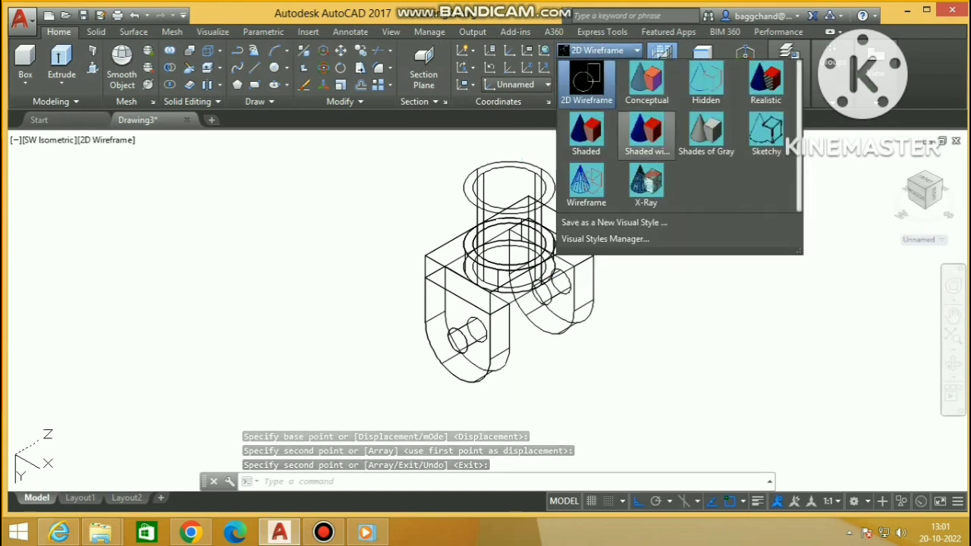
# Apply the Shaded with edges style and orbit the bracket to a near-top view
pyautogui.click(599, 50)
pyautogui.scroll(2, 645, 250)
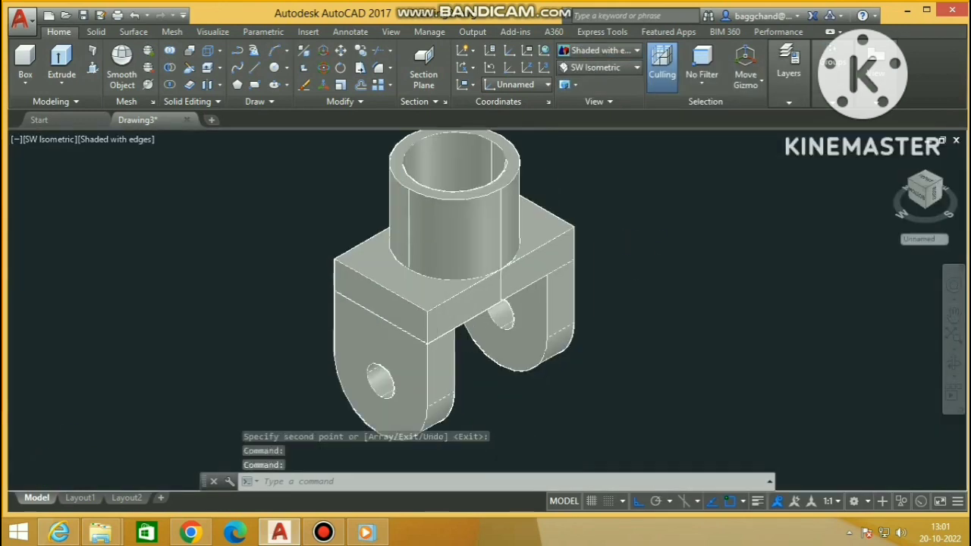
pyautogui.keyDown('shift'); pyautogui.moveTo(460, 395); pyautogui.dragTo(459, 284, button='middle'); pyautogui.keyUp('shift')
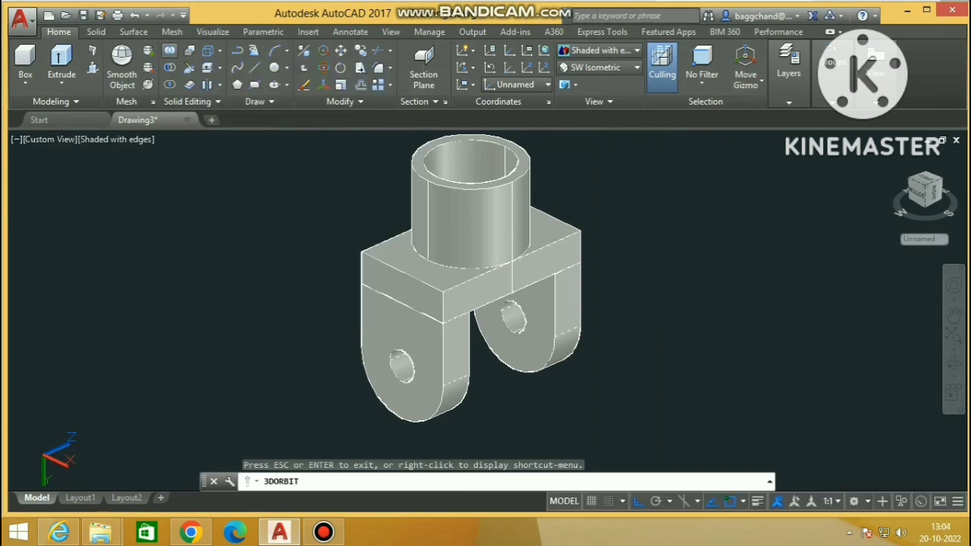
# Window-select all 17 bracket solids and UNION them into one body
pyautogui.scroll(-2, 594, 225)
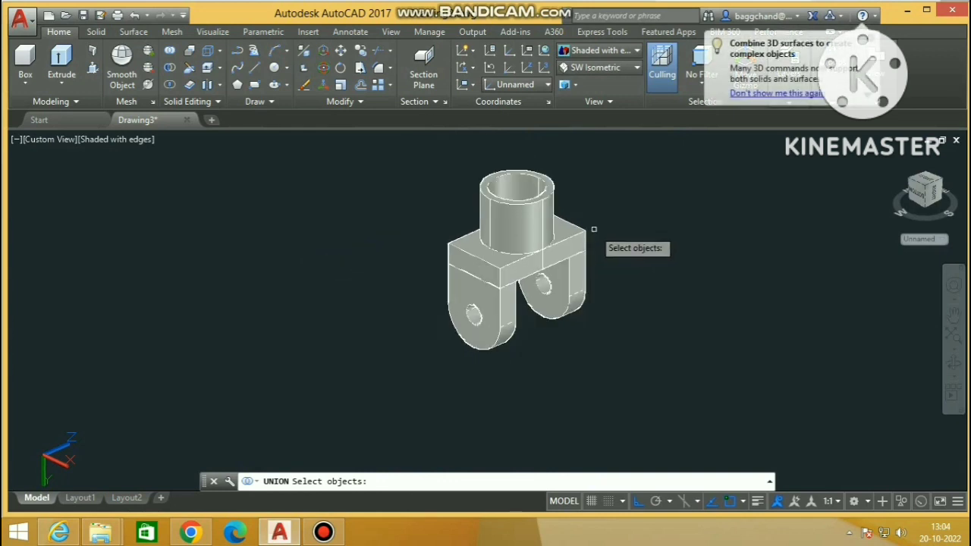
pyautogui.click(625, 184)
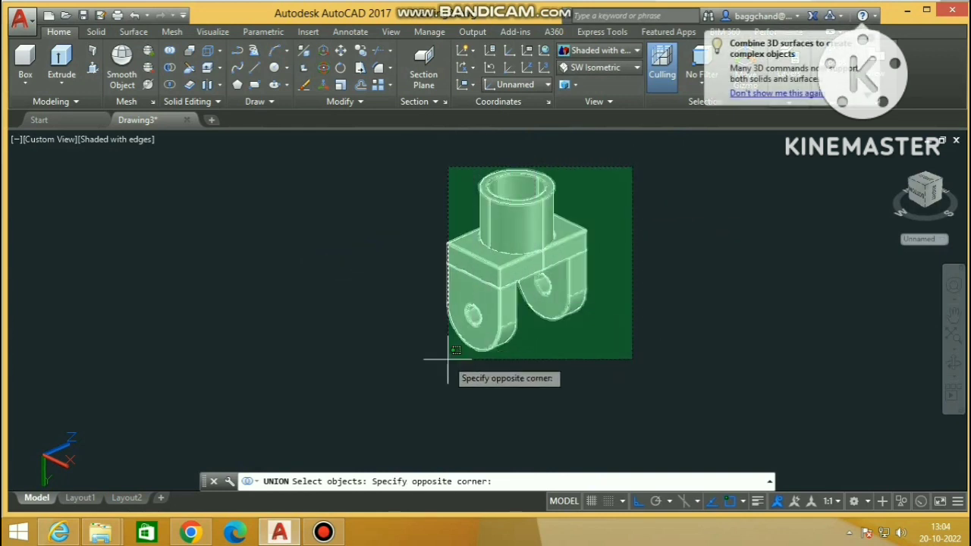
pyautogui.click(411, 369)
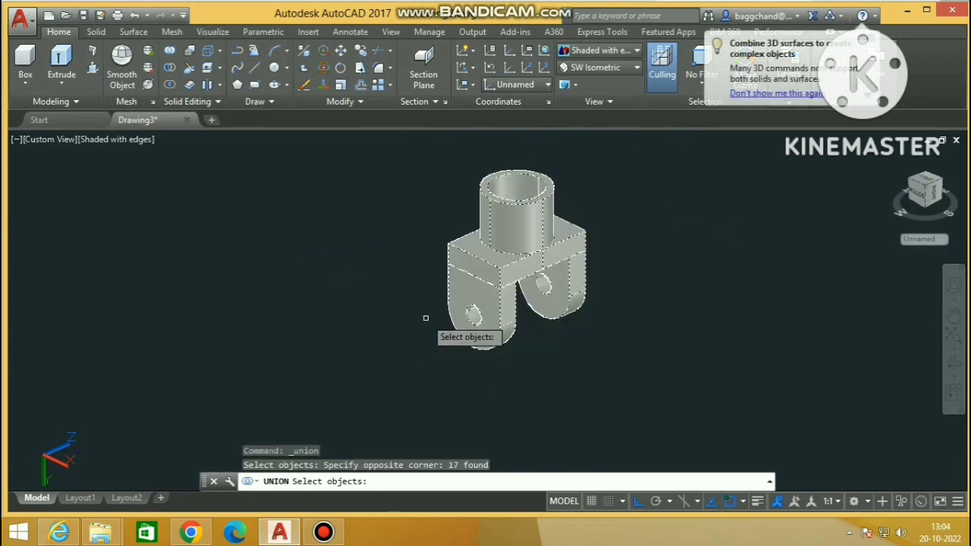
pyautogui.press('Return')
# Orbit the merged bracket to a near top-down view, then exit orbit
pyautogui.scroll(2, 546, 247)
pyautogui.scroll(-2, 628, 256)
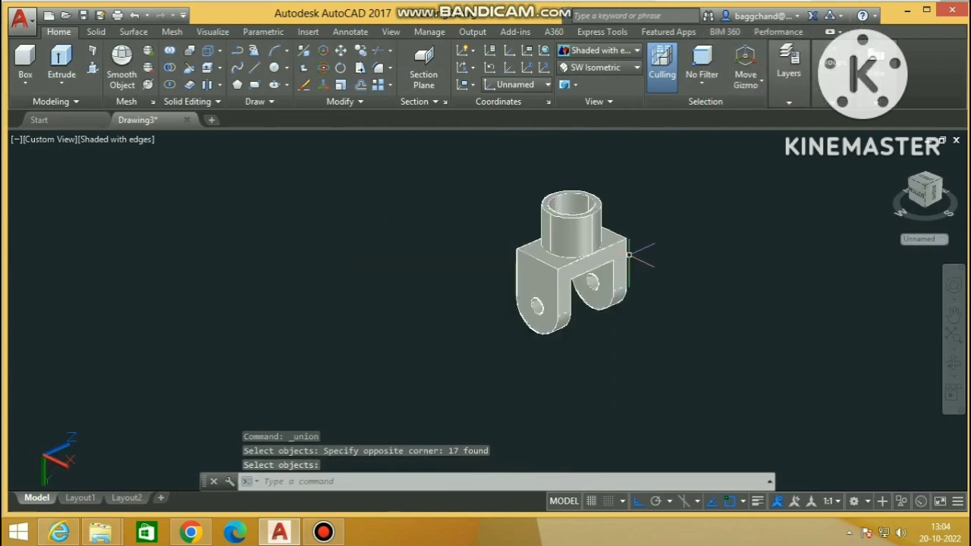
pyautogui.click(953, 363)
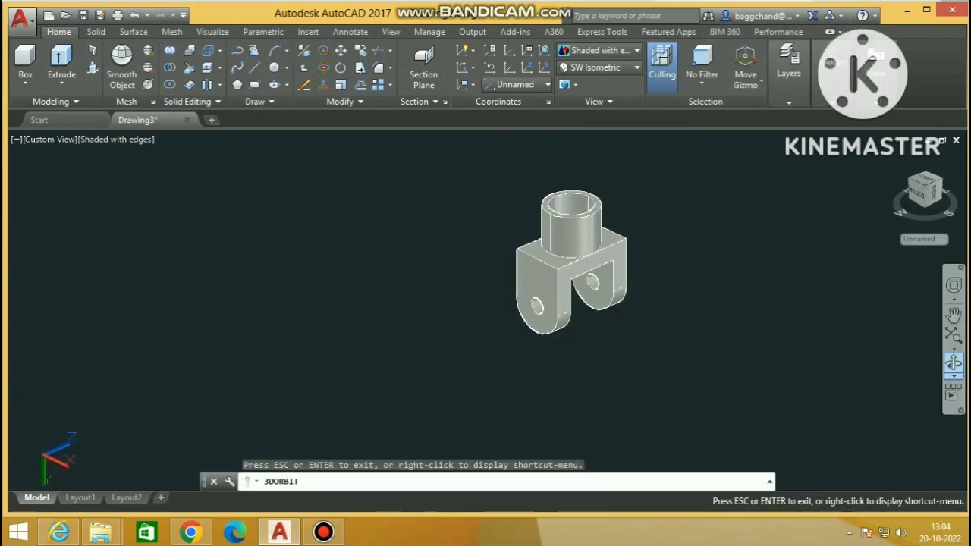
pyautogui.moveTo(576, 266); pyautogui.dragTo(553, 267)
pyautogui.scroll(2, 564, 219)
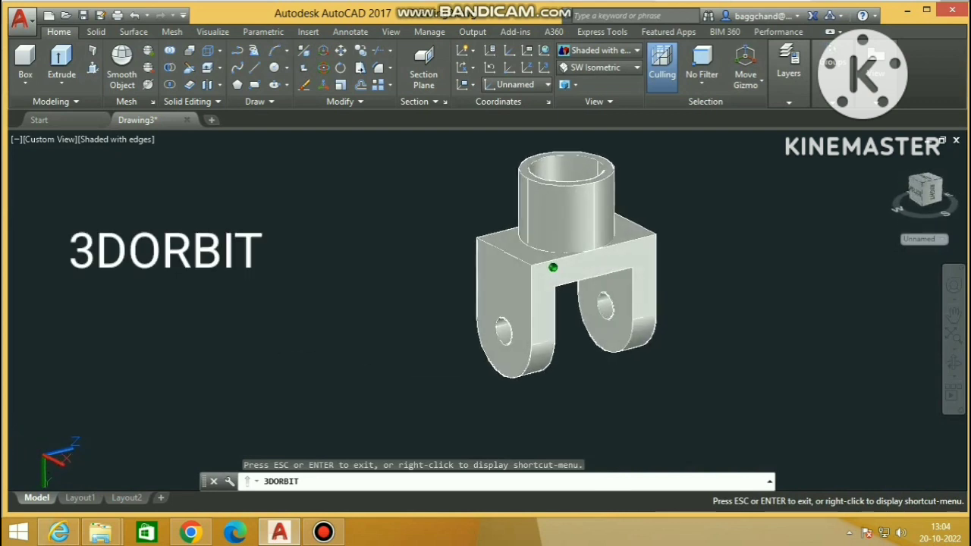
pyautogui.rightClick(372, 220)
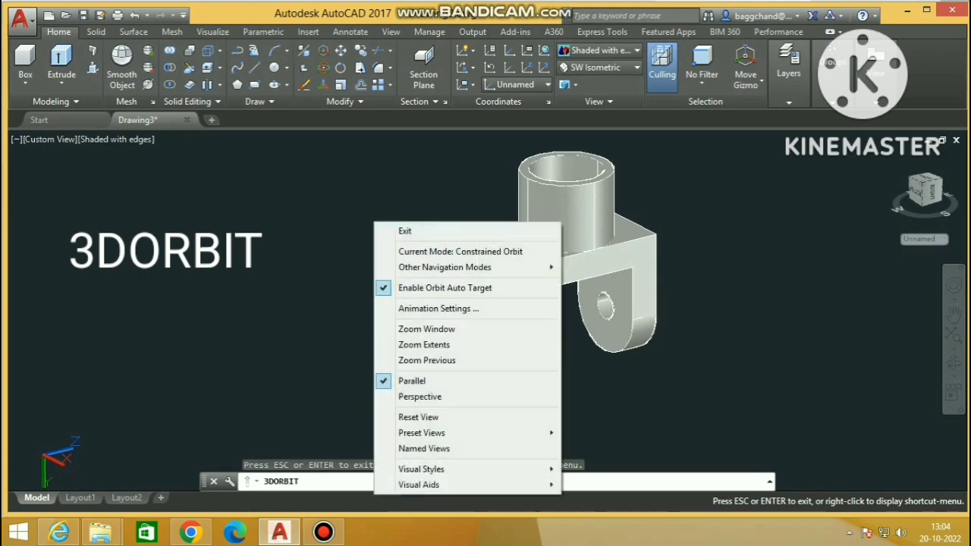
pyautogui.click(395, 225)
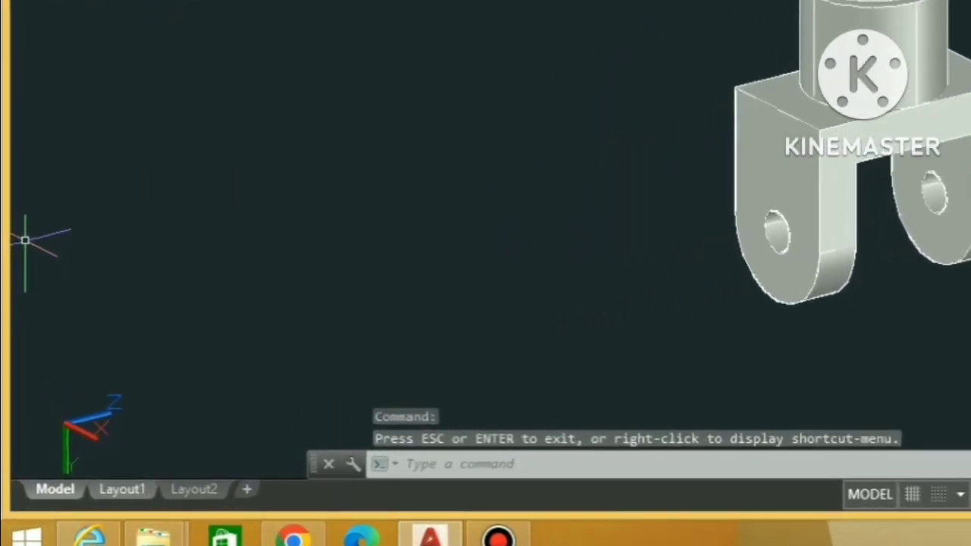
# Switch to Layout1 and erase its default viewport, leaving a blank paper sheet
pyautogui.moveTo(94, 495)
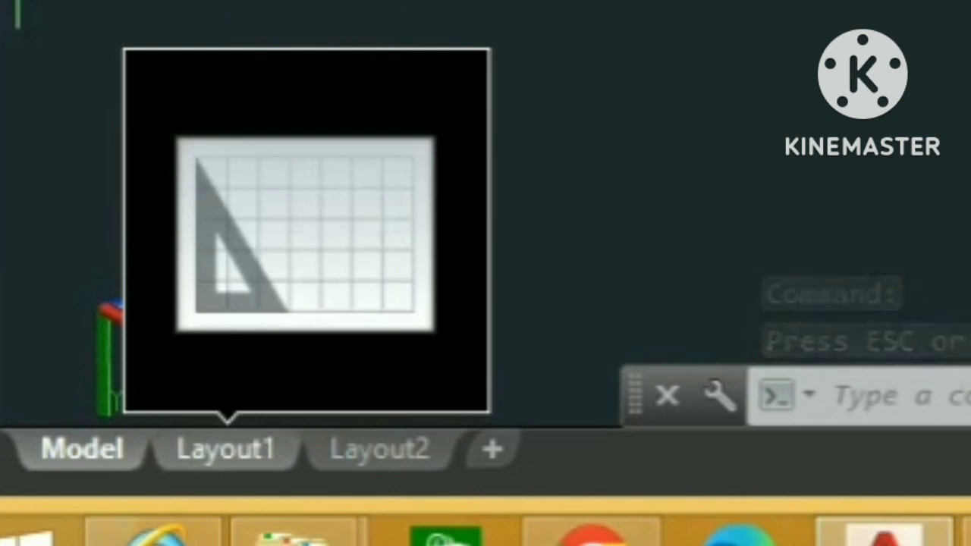
pyautogui.click(225, 449)
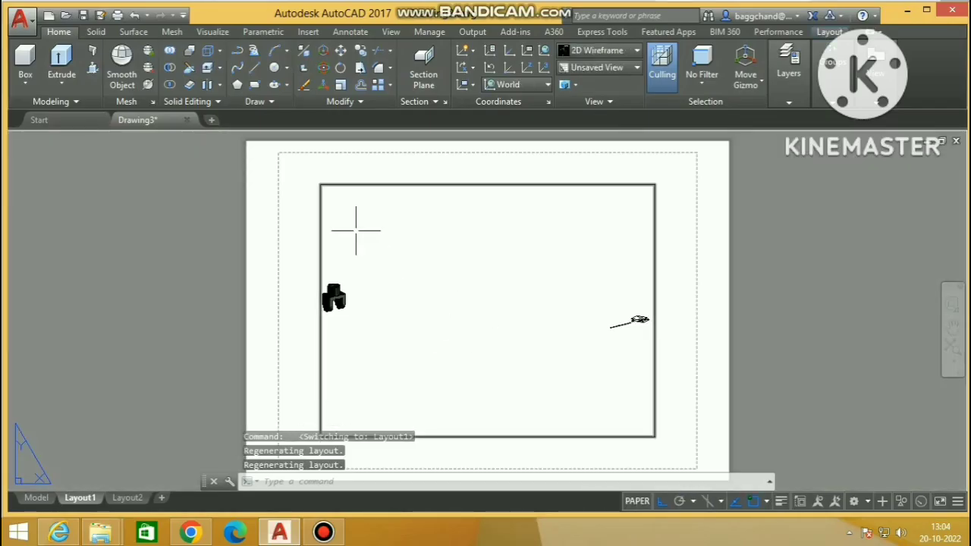
pyautogui.click(495, 185)
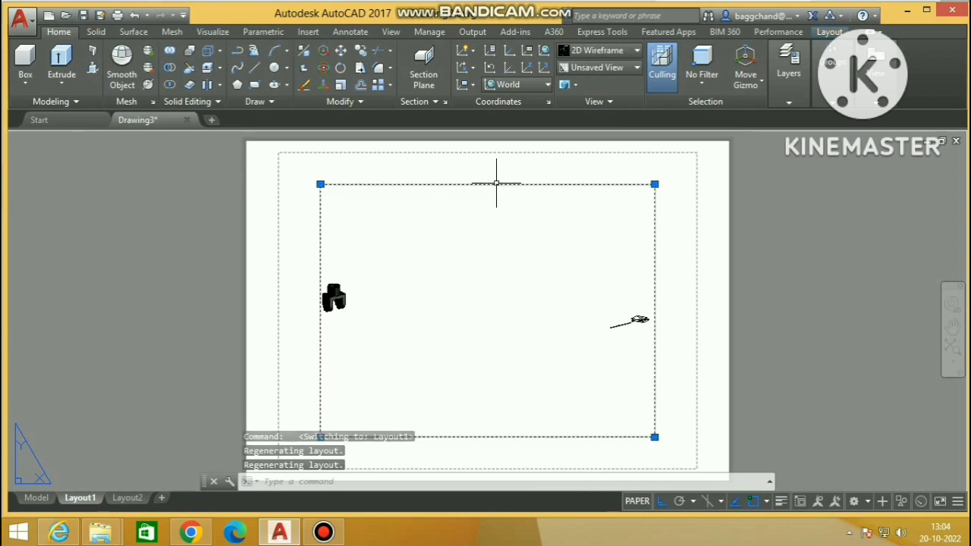
pyautogui.rightClick(495, 184)
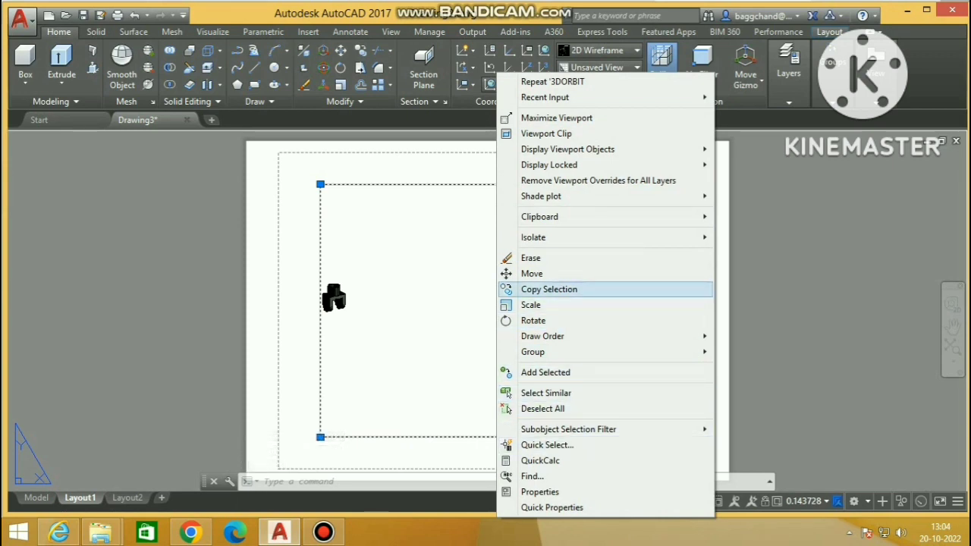
pyautogui.click(470, 294)
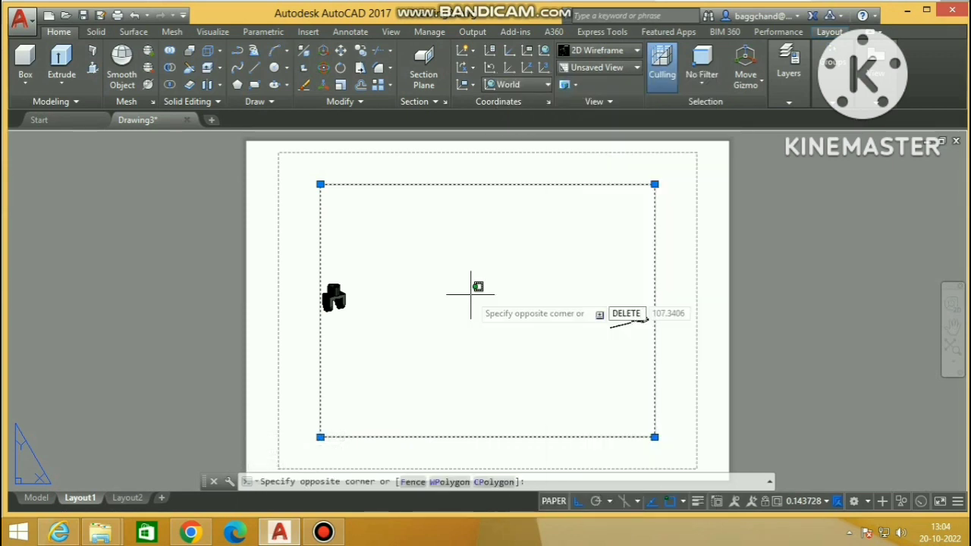
pyautogui.press('Return')
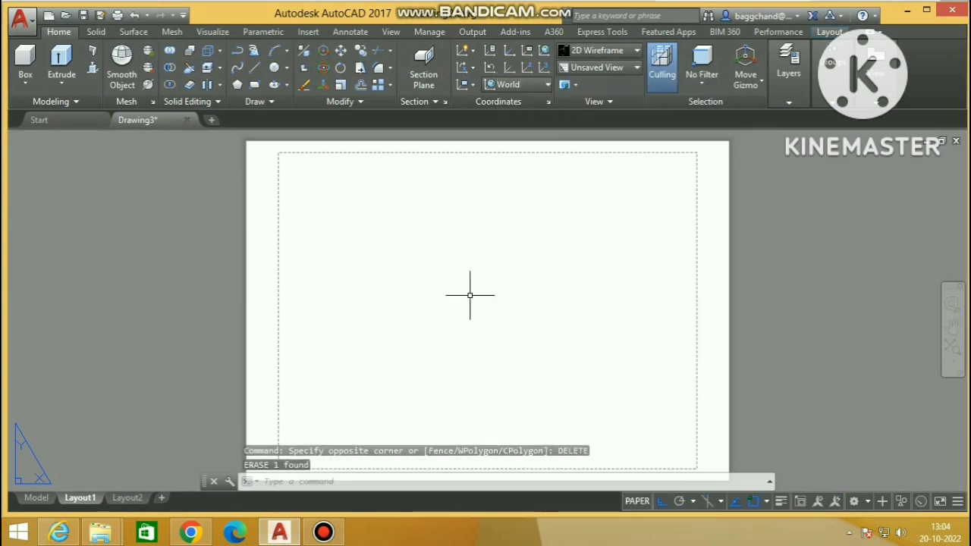
pyautogui.press('Escape')
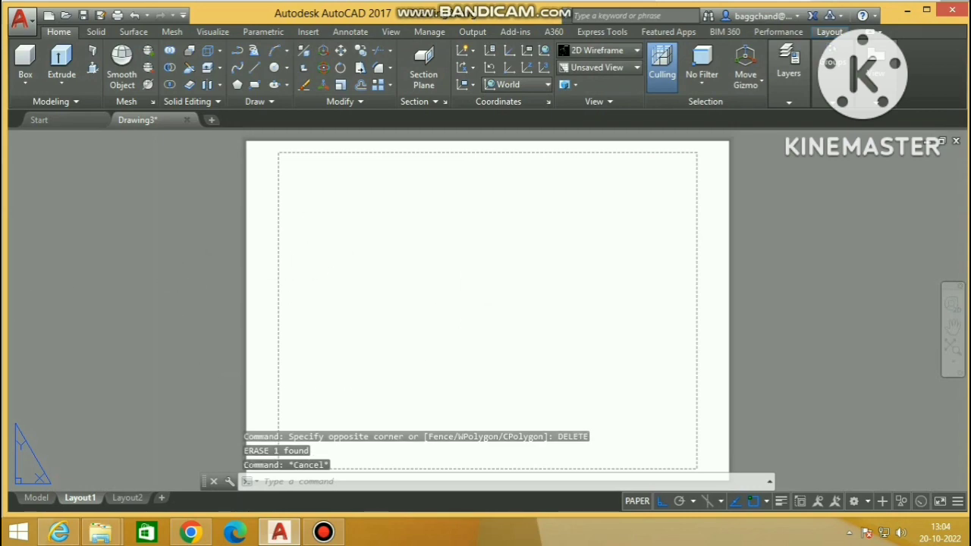
pyautogui.click(872, 102)
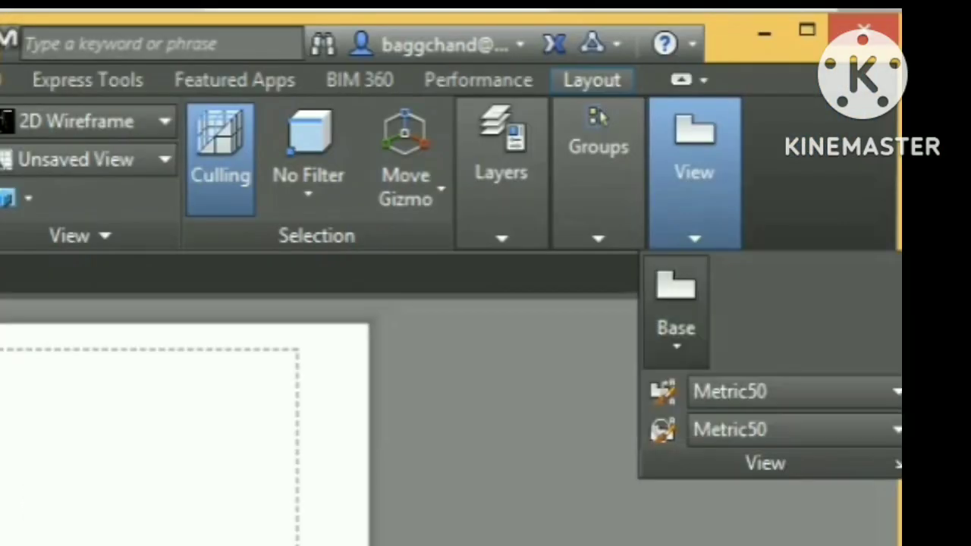
# Place a front base view from model space at upper right, showing visible and hidden lines
pyautogui.click(676, 334)
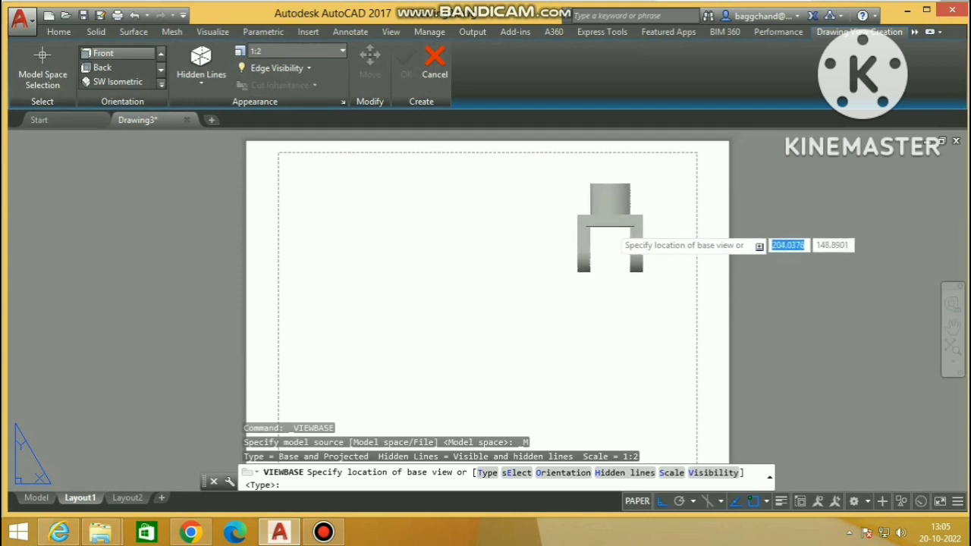
pyautogui.click(626, 220)
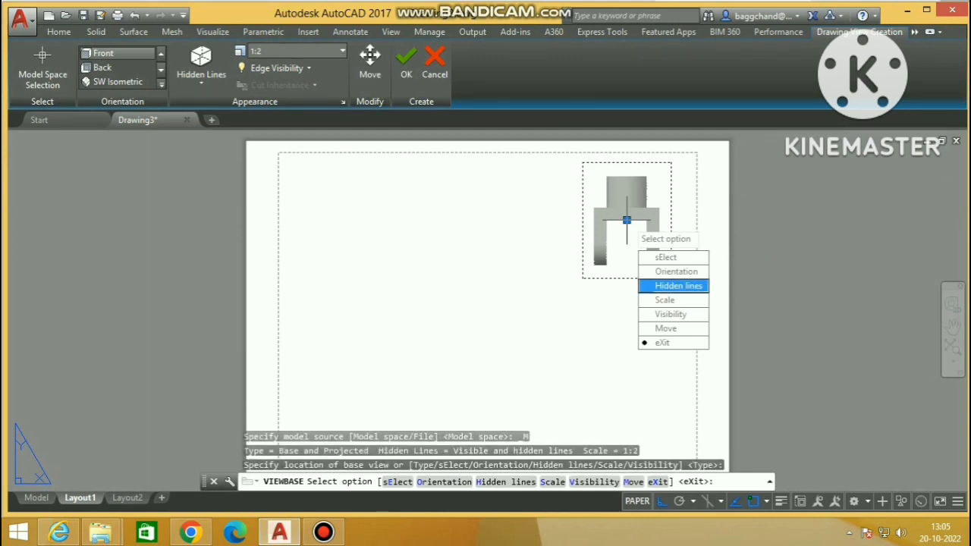
pyautogui.press('Return')
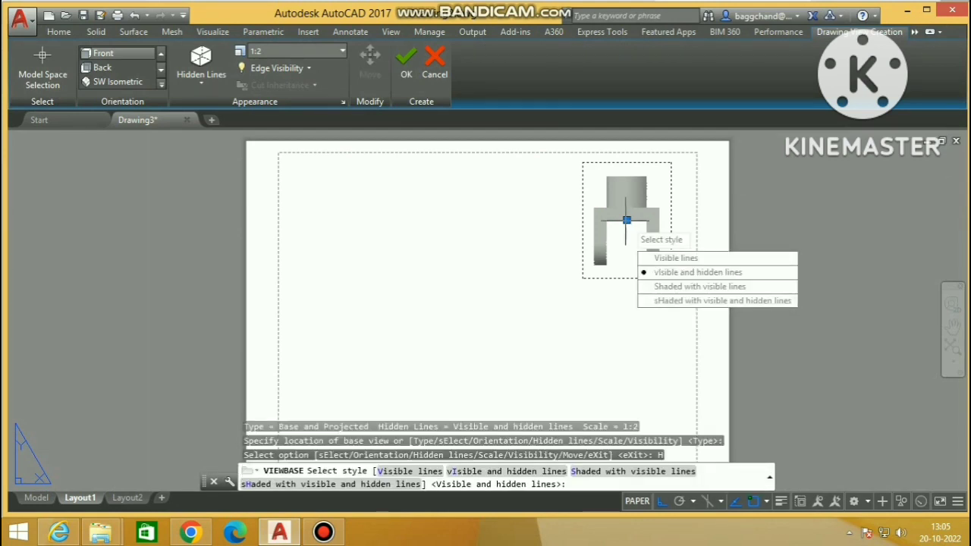
pyautogui.press('Down')
pyautogui.press('Down')
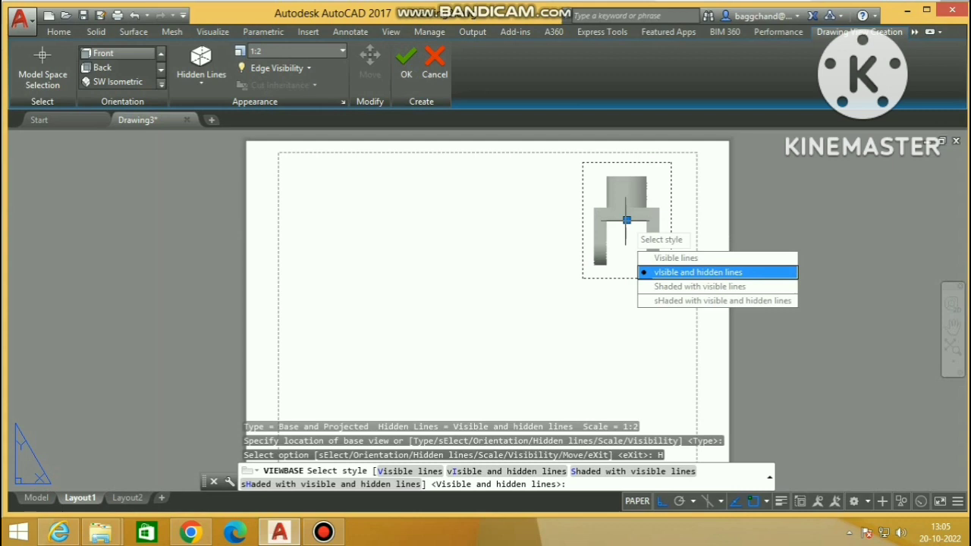
pyautogui.press('Return')
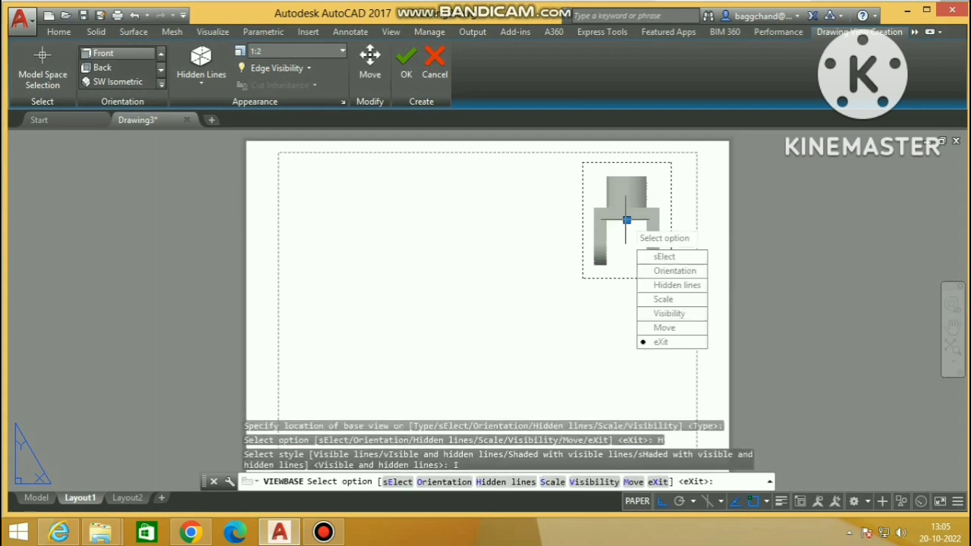
pyautogui.press('Down')
pyautogui.press('Down')
pyautogui.press('Return')
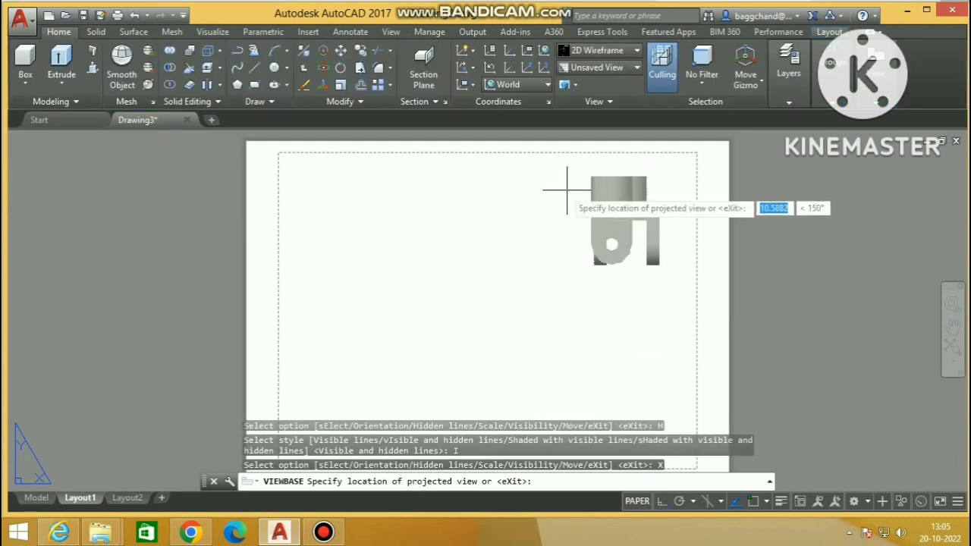
# Project a side view to the left, a top view below, and an isometric view at lower left
pyautogui.click(507, 195)
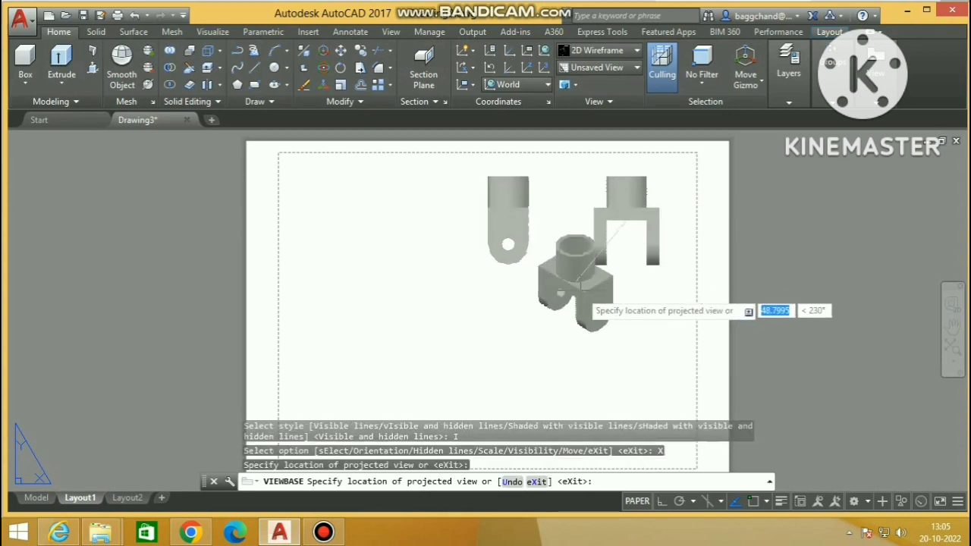
pyautogui.click(607, 313)
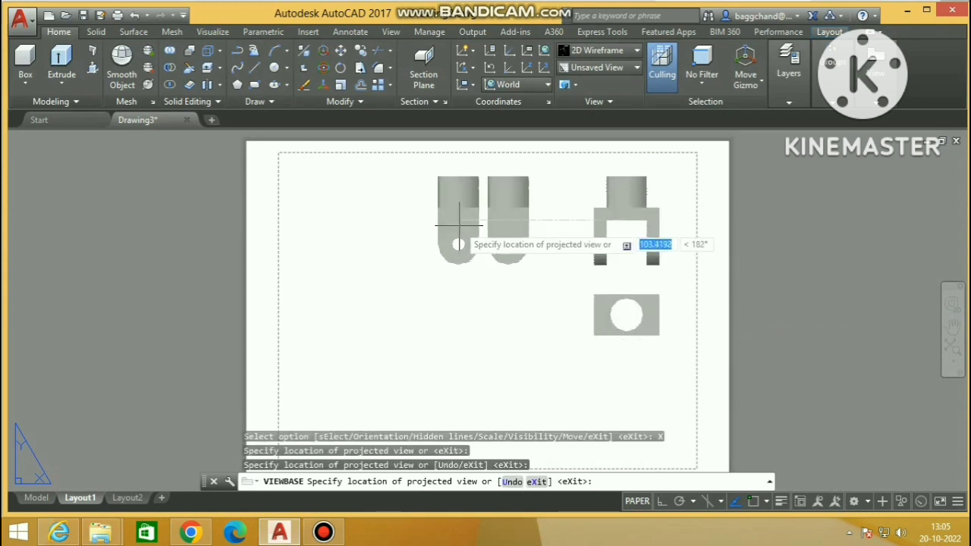
pyautogui.scroll(-2, 456, 235)
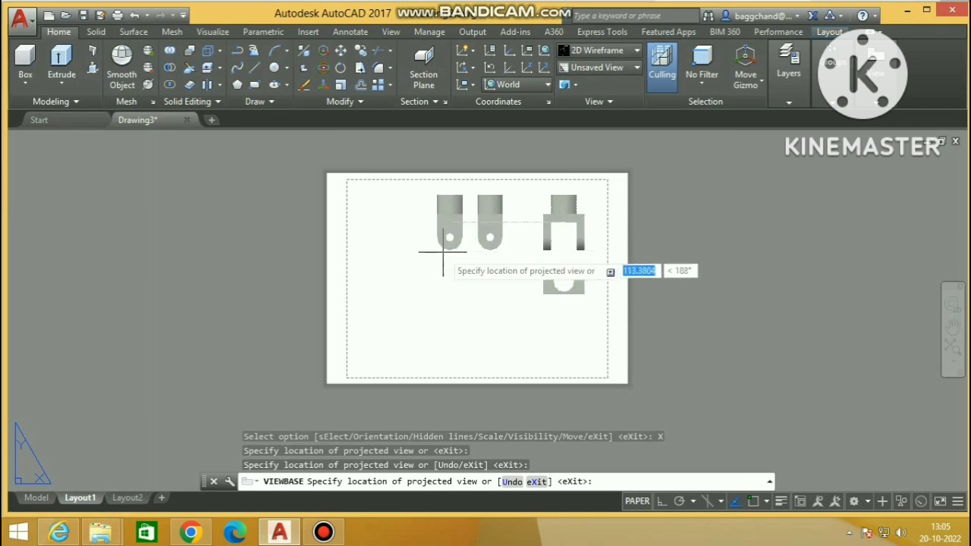
pyautogui.click(395, 325)
pyautogui.rightClick(524, 271)
pyautogui.click(556, 279)
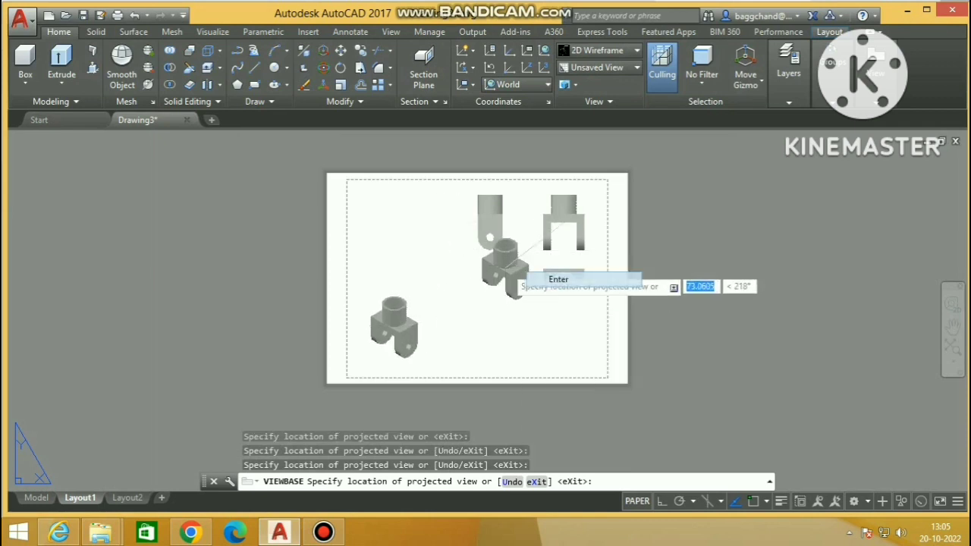
pyautogui.scroll(2, 554, 269)
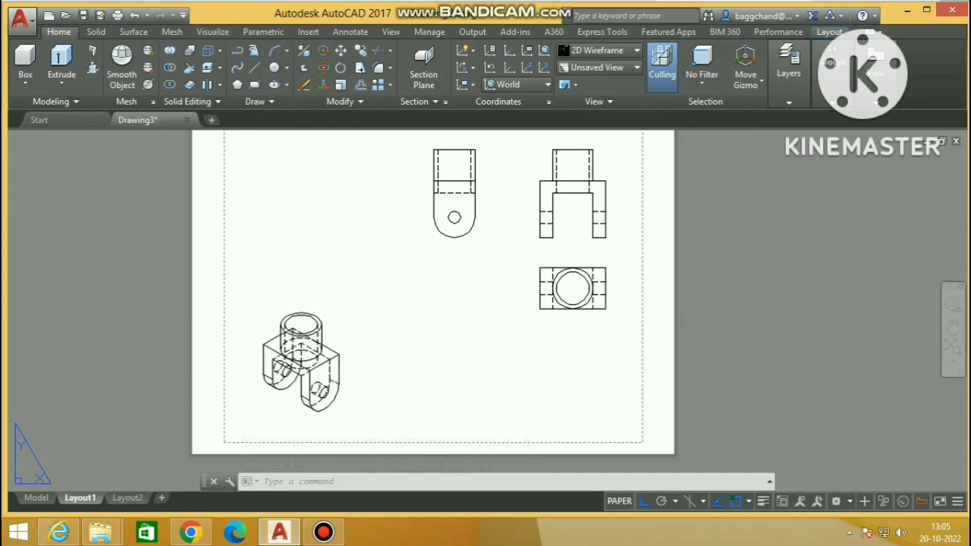
# Edit the isometric view to use Shaded with visible lines
pyautogui.click(342, 377)
pyautogui.rightClick(342, 377)
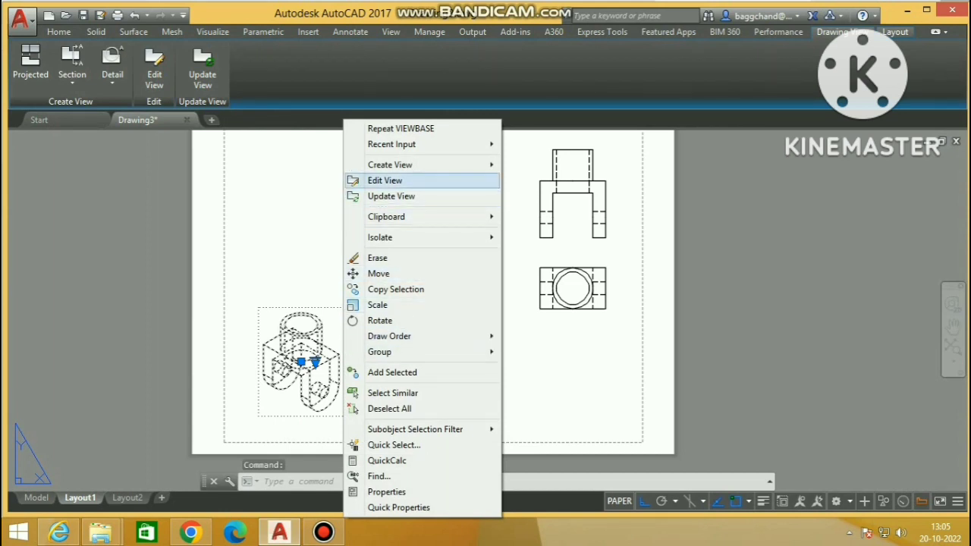
pyautogui.click(379, 181)
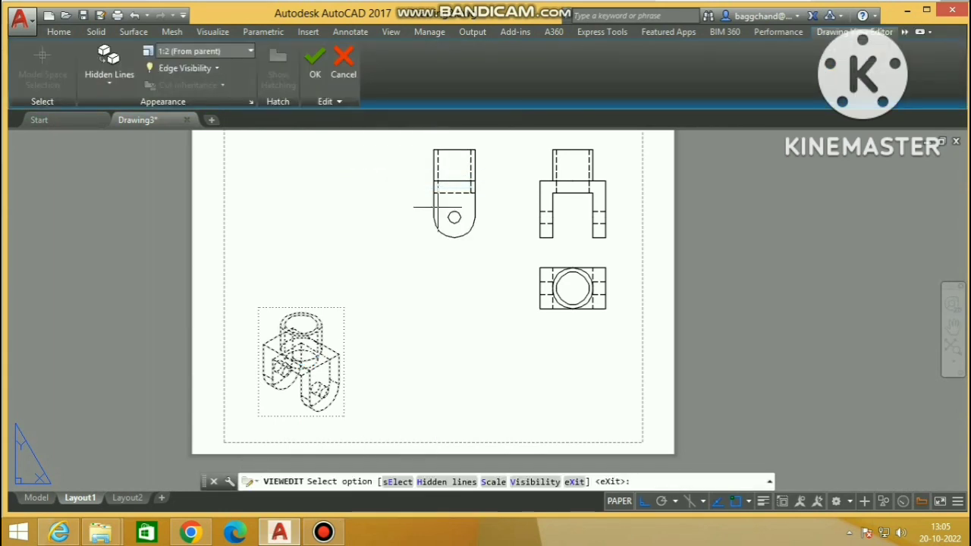
pyautogui.press('Down')
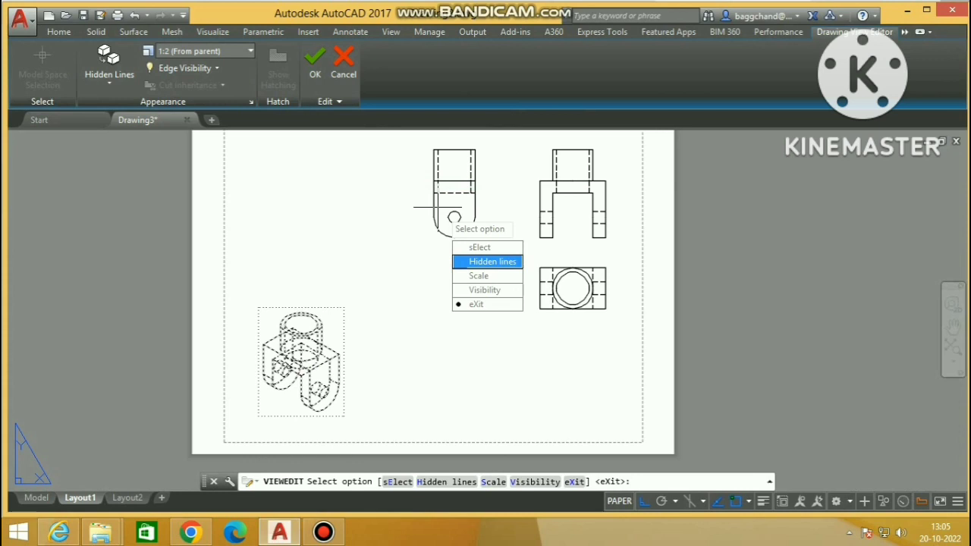
pyautogui.press('Return')
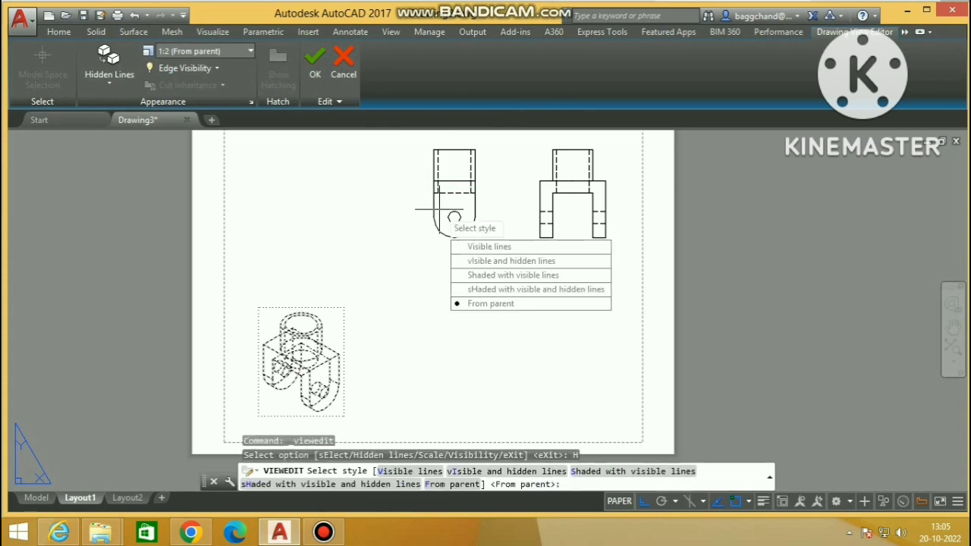
pyautogui.press('Down')
pyautogui.press('Down')
pyautogui.press('Down')
pyautogui.press('Down')
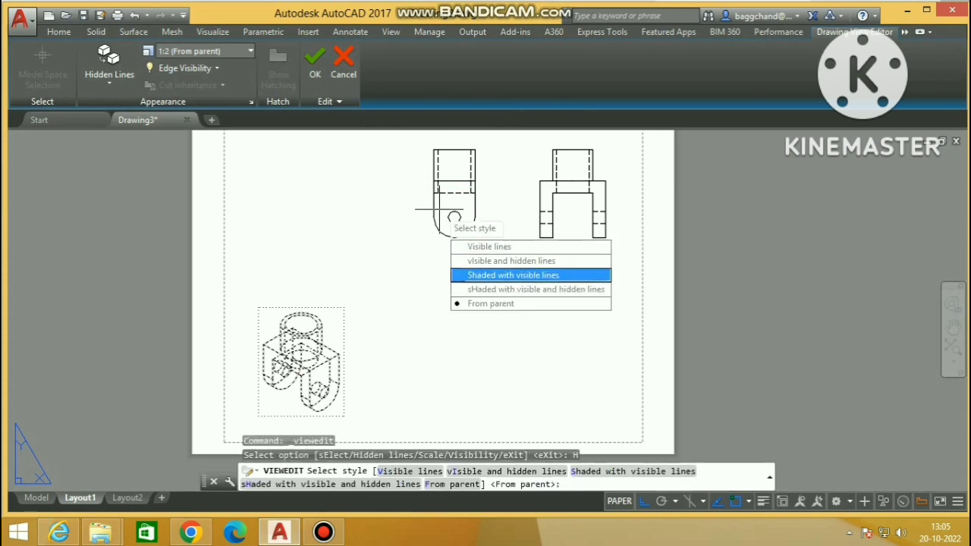
pyautogui.press('Up')
pyautogui.press('Return')
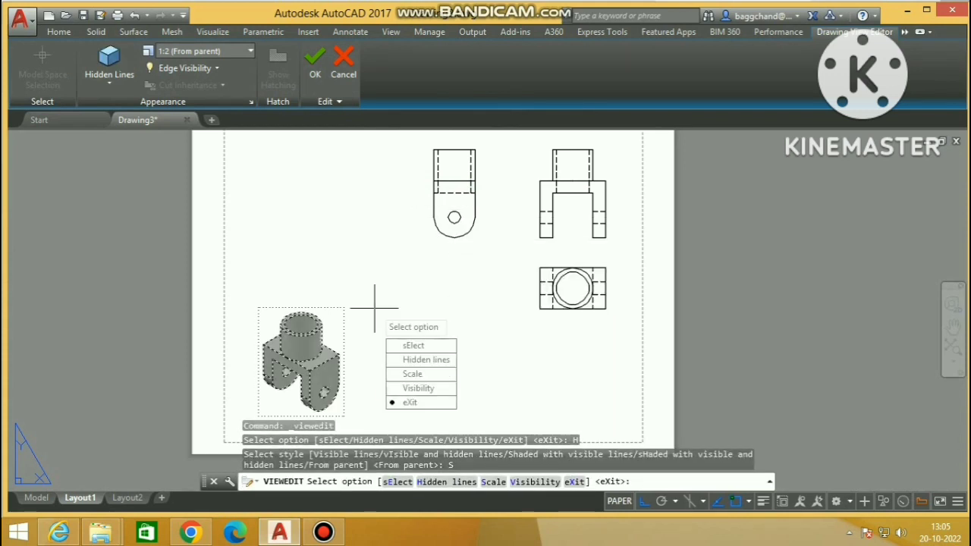
# Set the isometric view's scale to 1.3 and finish editing it
pyautogui.press('Down')
pyautogui.press('Up')
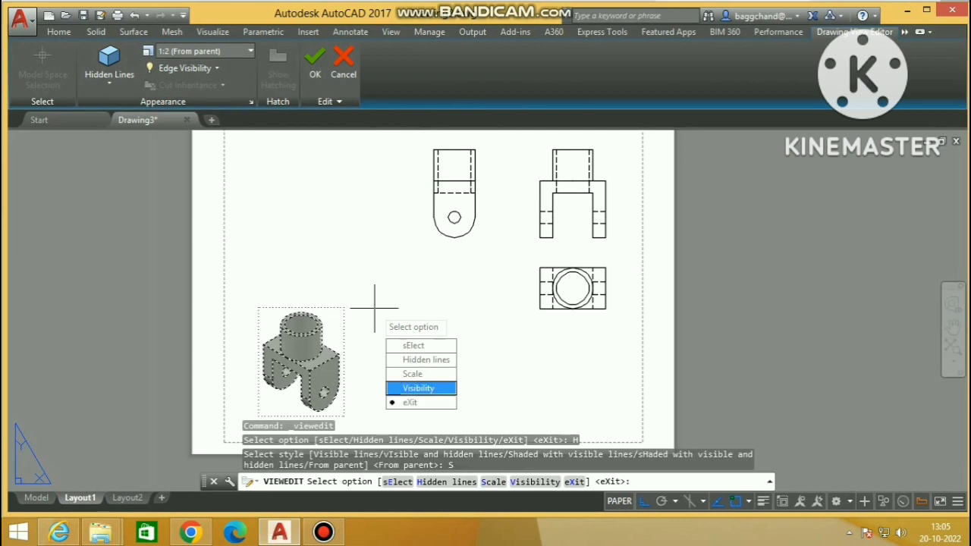
pyautogui.press('Down')
pyautogui.press('Up')
pyautogui.press('Up')
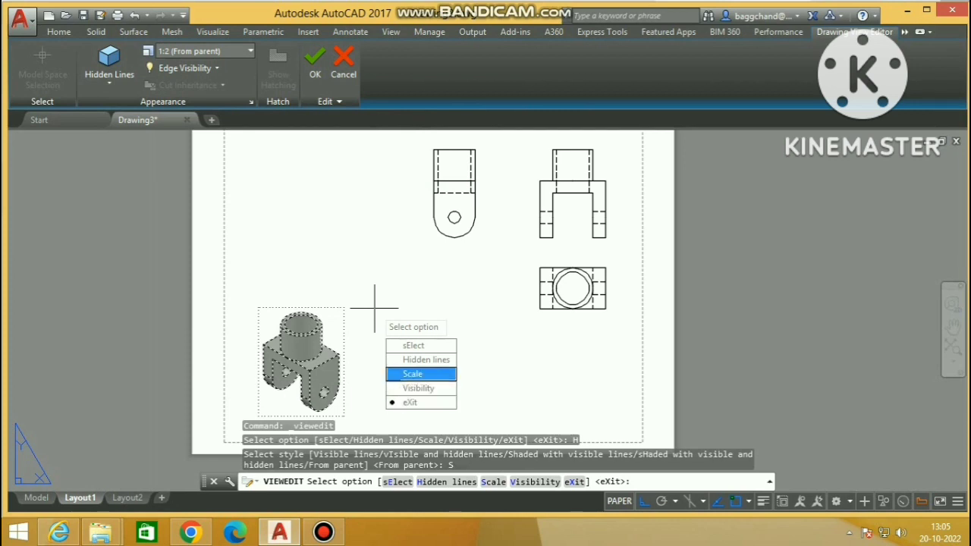
pyautogui.press('Return')
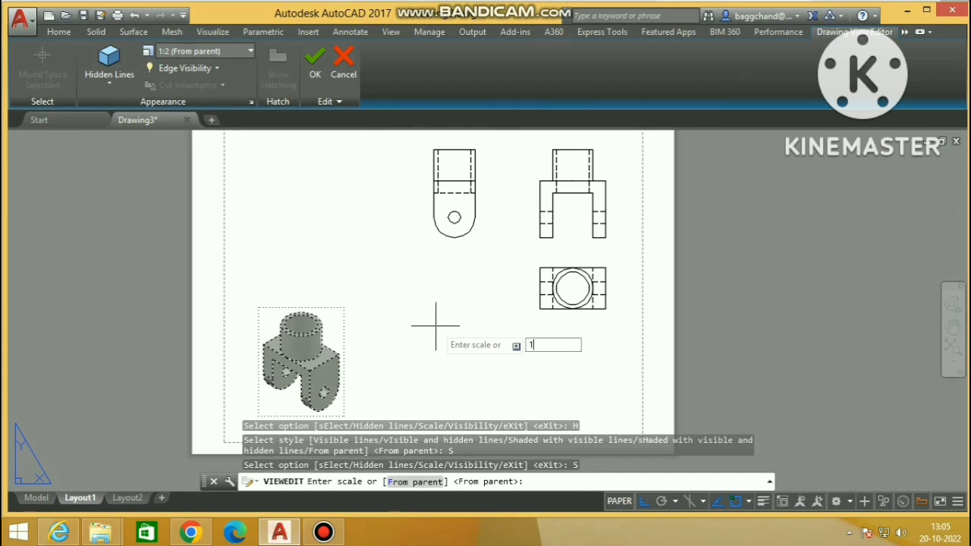
pyautogui.press('Return')
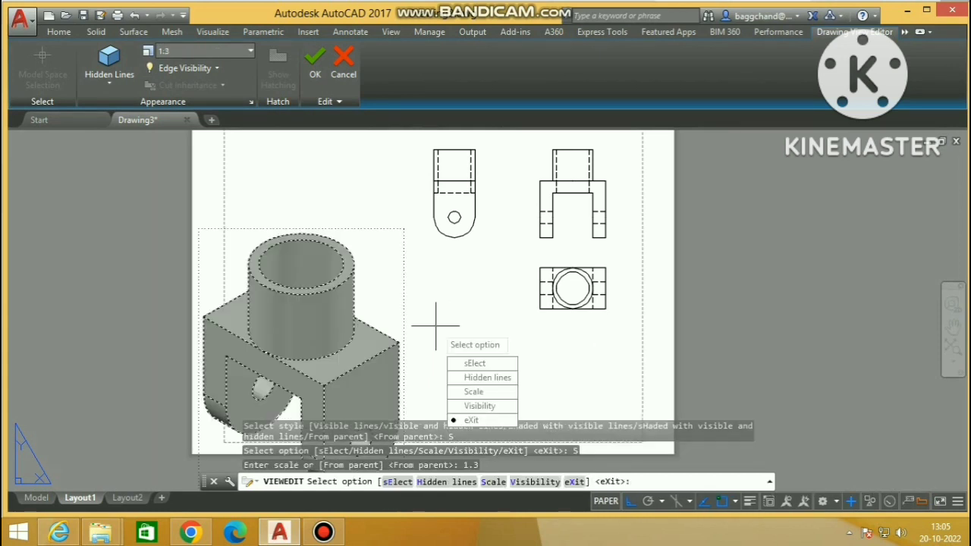
pyautogui.press('Up')
pyautogui.press('Down')
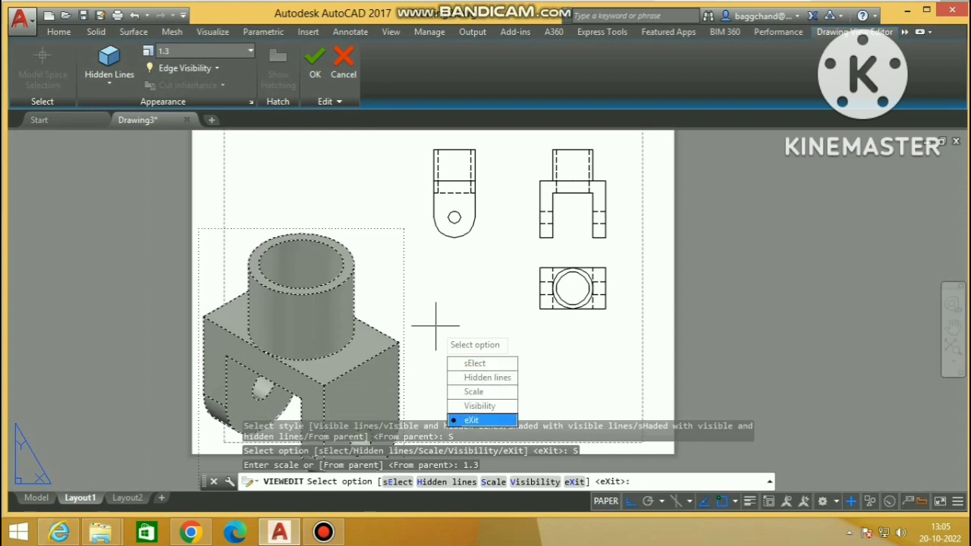
pyautogui.press('Return')
pyautogui.click(418, 273)
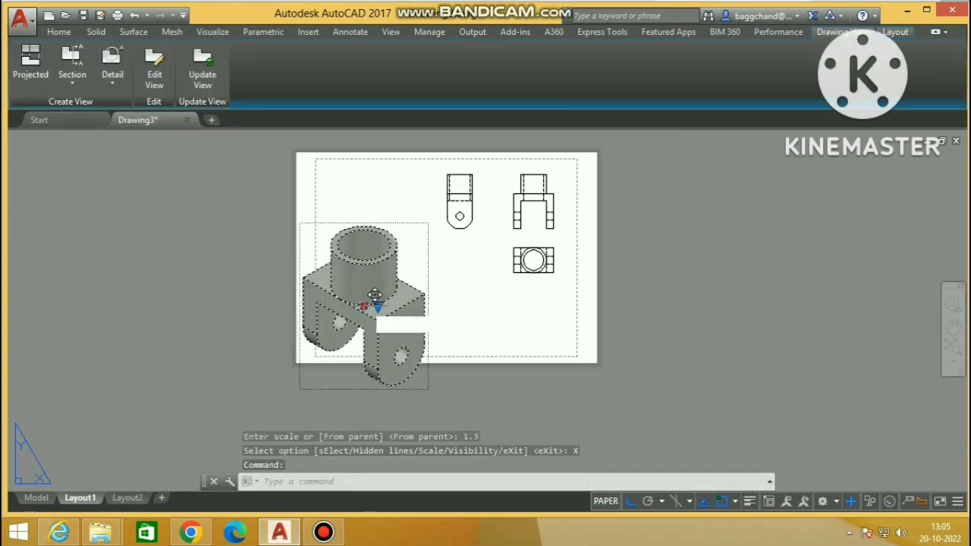
# Move the enlarged isometric view higher on the sheet's left side with ortho off
pyautogui.click(363, 306)
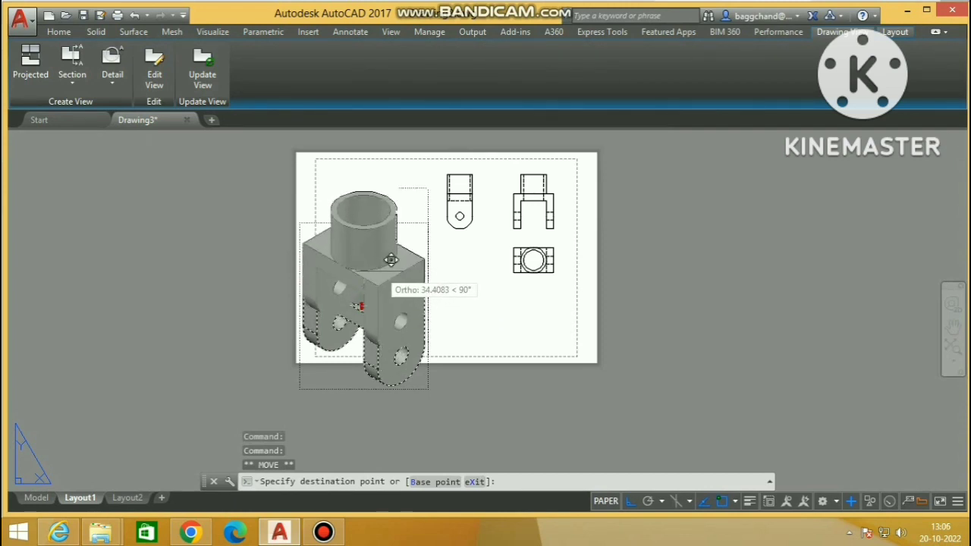
pyautogui.press('F8')
pyautogui.scroll(2, 391, 259)
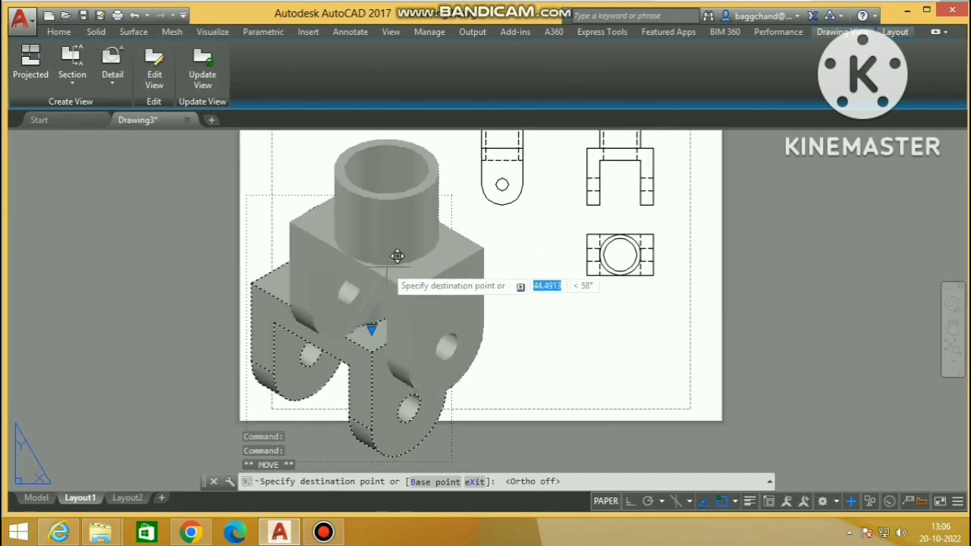
pyautogui.click(387, 266)
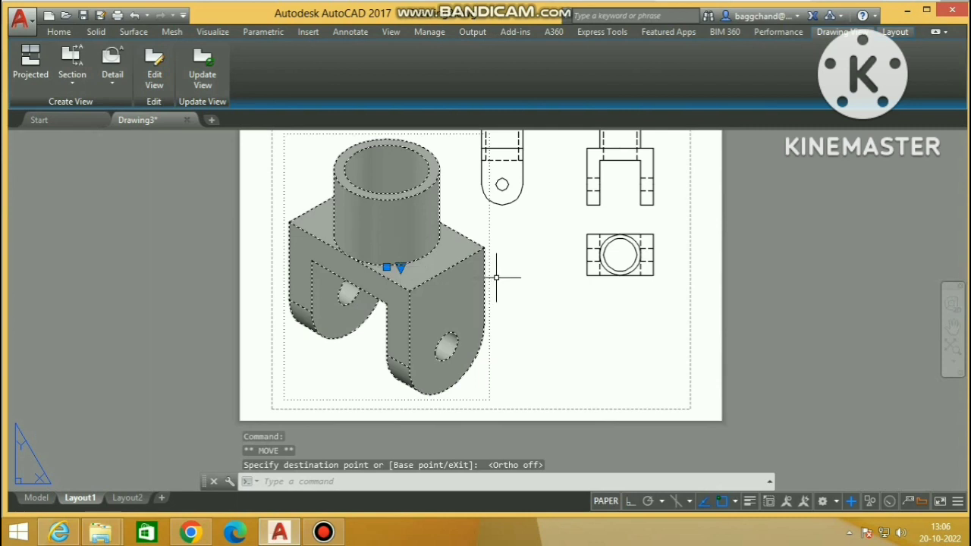
pyautogui.scroll(-2, 497, 277)
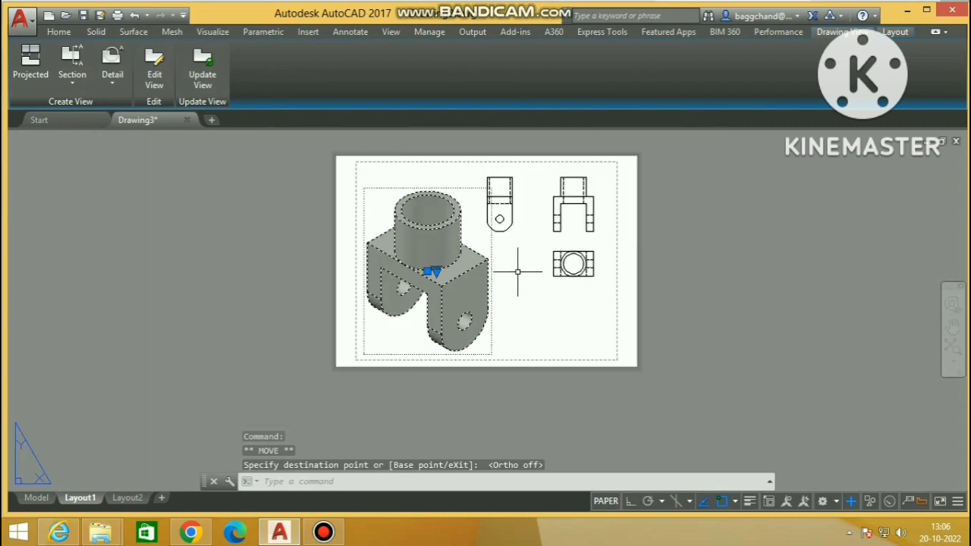
# Open the Customize Quick Access Toolbar dropdown list
pyautogui.press('Escape')
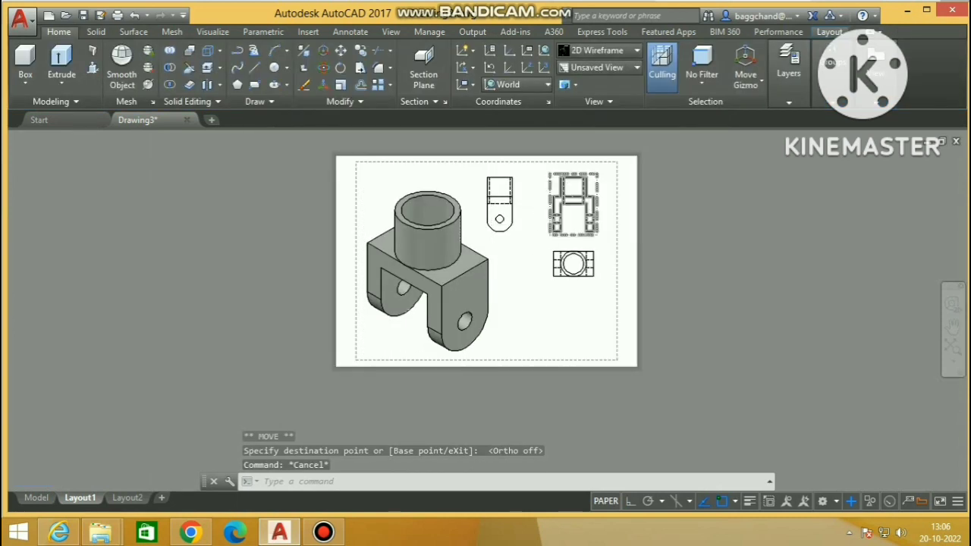
pyautogui.scroll(2, 589, 186)
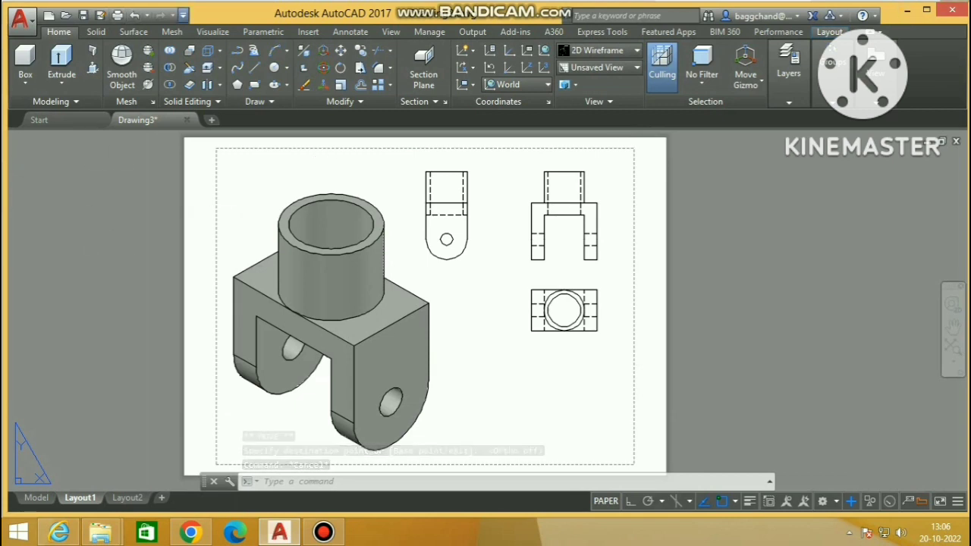
pyautogui.click(183, 15)
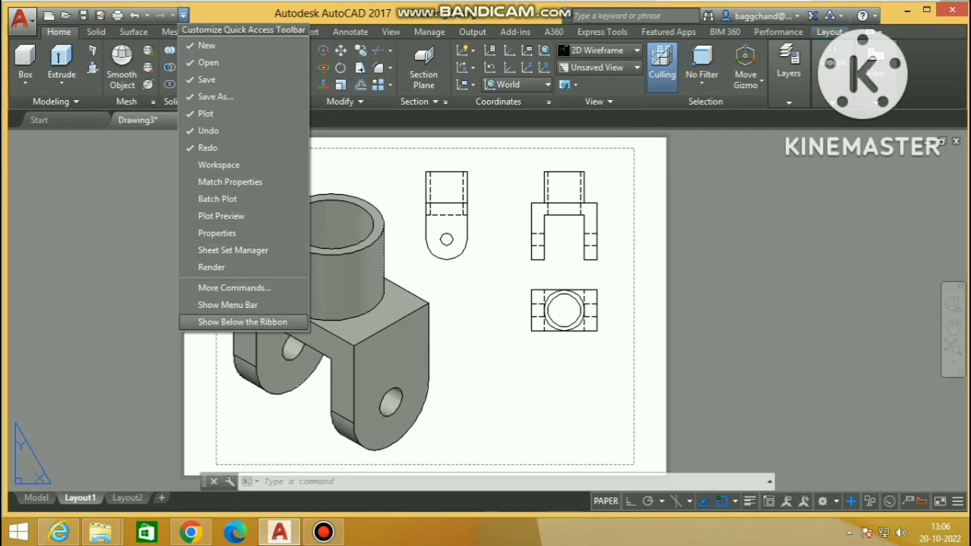
# Show the menu bar and add linear dimensions: 70 on the front view, 80 on the top view
pyautogui.click(227, 304)
pyautogui.click(319, 31)
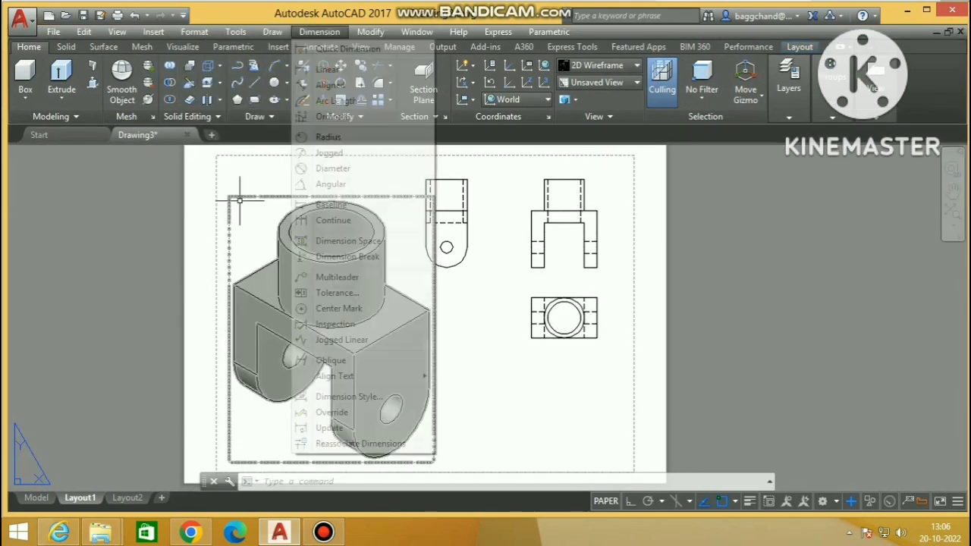
pyautogui.click(327, 69)
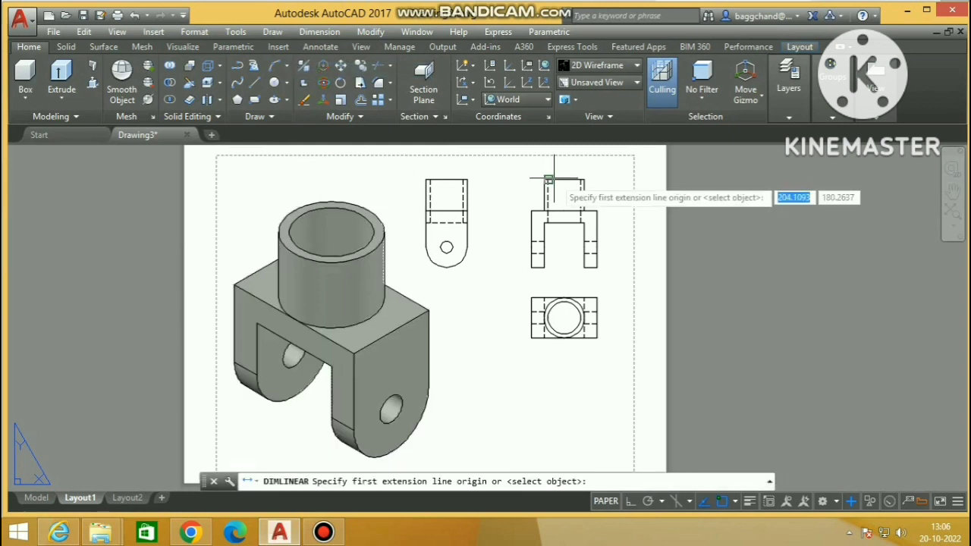
pyautogui.click(596, 210)
pyautogui.click(597, 267)
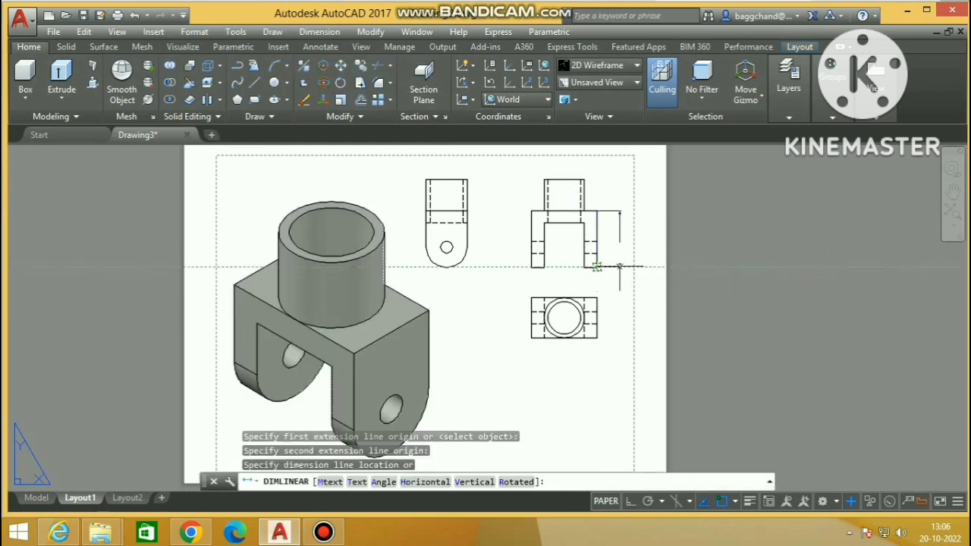
pyautogui.click(617, 239)
pyautogui.press('Return')
pyautogui.click(563, 338)
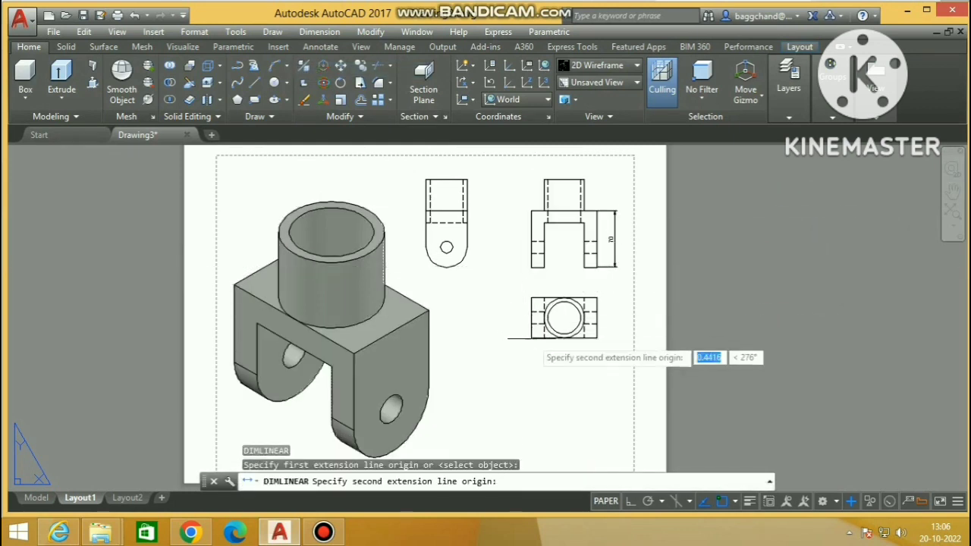
pyautogui.click(596, 339)
pyautogui.click(472, 364)
# Add an R25 radius dimension to the side view's arc and enlarge the drawing area
pyautogui.click(319, 31)
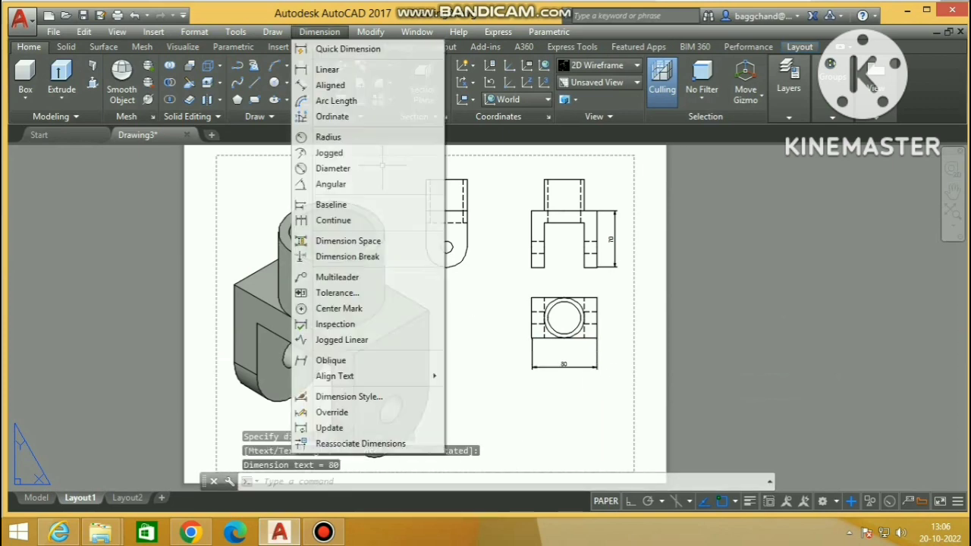
pyautogui.click(326, 134)
pyautogui.click(453, 264)
pyautogui.scroll(3, 455, 265)
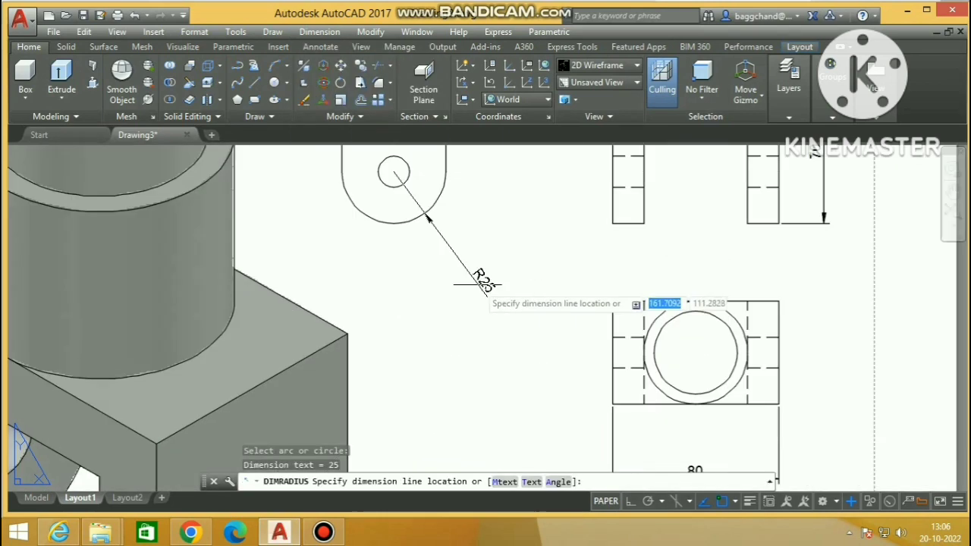
pyautogui.click(468, 281)
pyautogui.scroll(-3, 498, 217)
pyautogui.scroll(1, 492, 227)
pyautogui.moveTo(505, 227); pyautogui.dragTo(538, 227, button='middle')
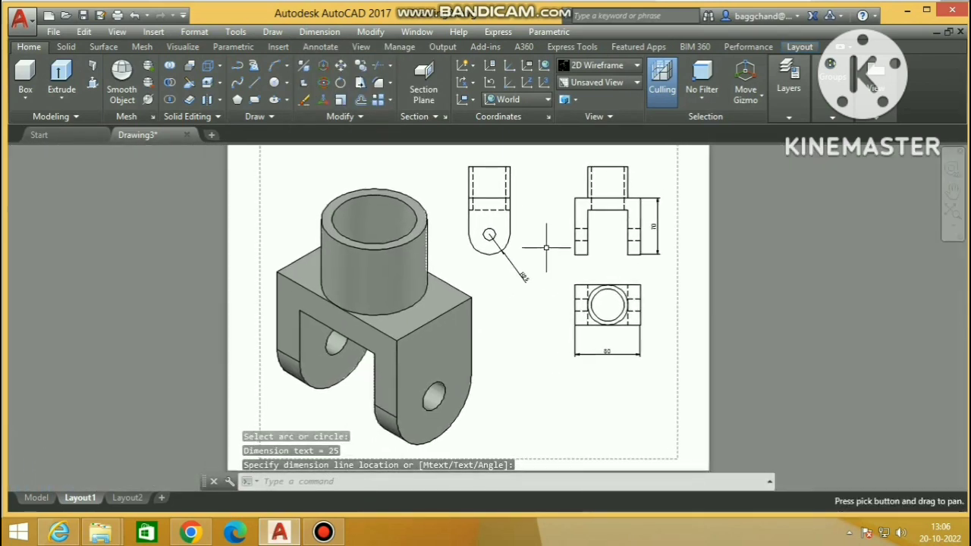
pyautogui.scroll(-1, 538, 228)
pyautogui.scroll(1, 530, 243)
pyautogui.hotkey('ctrl', '0')
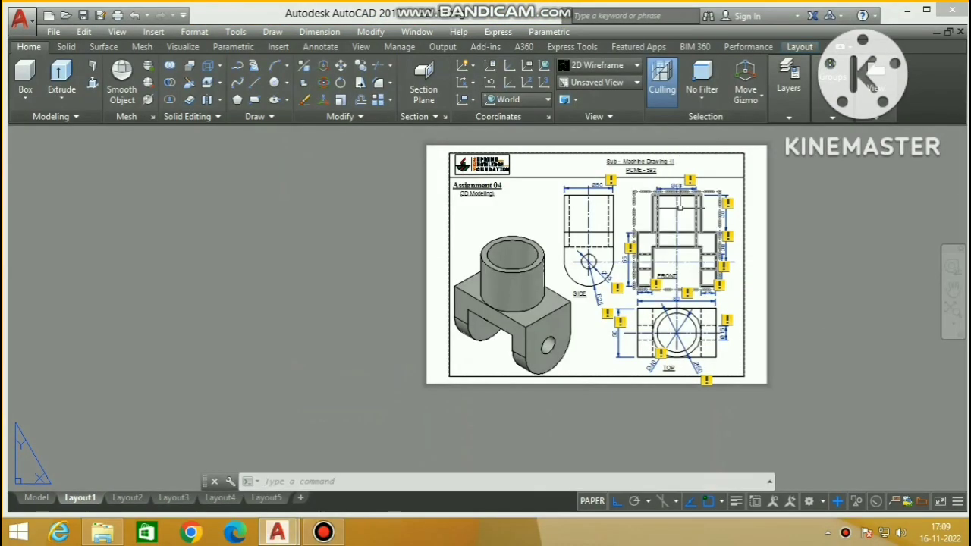
pyautogui.scroll(2, 580, 264)
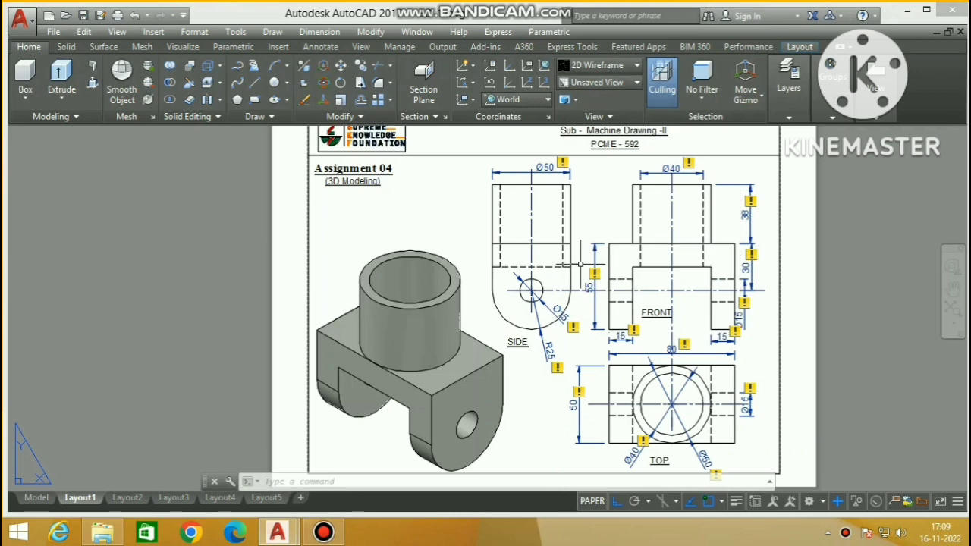
# Open the File menu to reach the Plot command
pyautogui.scroll(-2, 580, 264)
pyautogui.scroll(2, 580, 264)
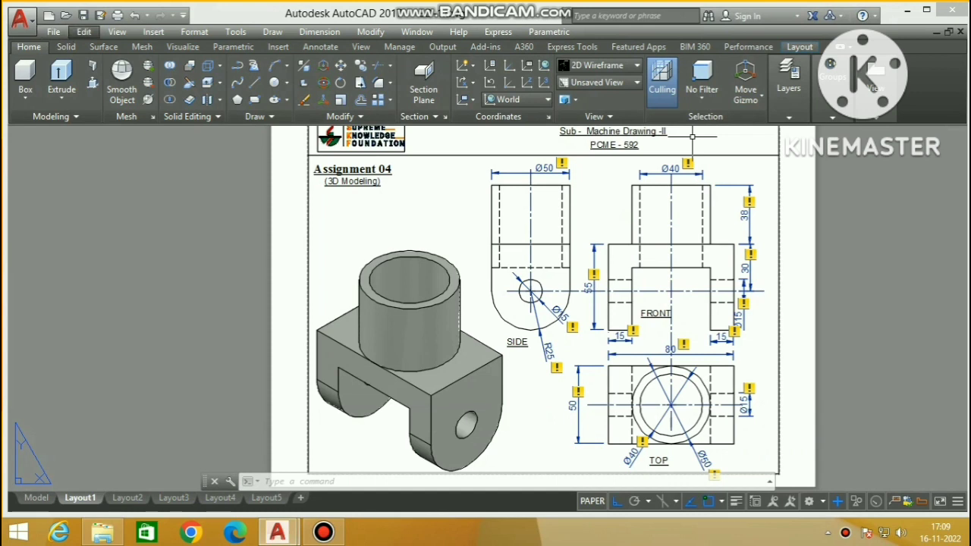
pyautogui.click(53, 31)
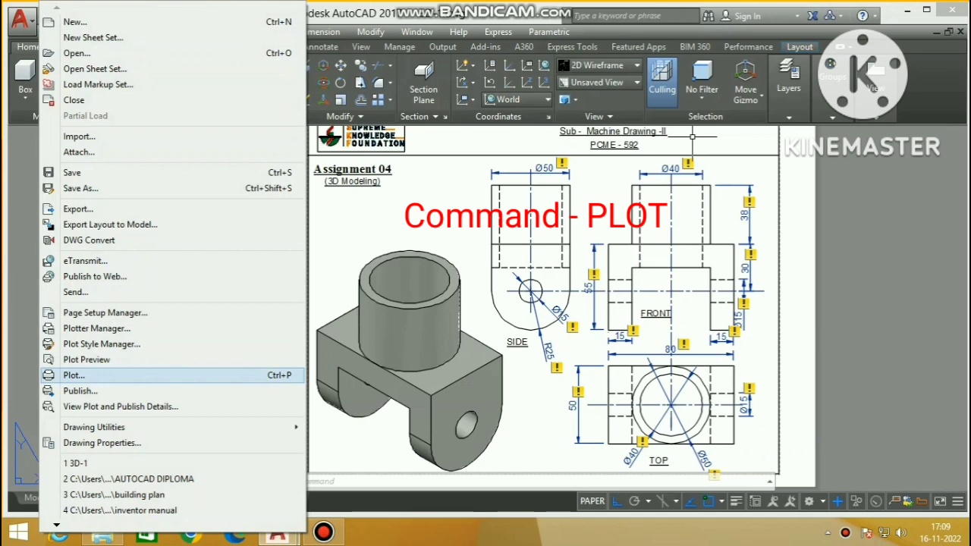
# Set up the plot with DWG To PDF.pc3 on ISO A4, plotting a Window area
pyautogui.click(74, 374)
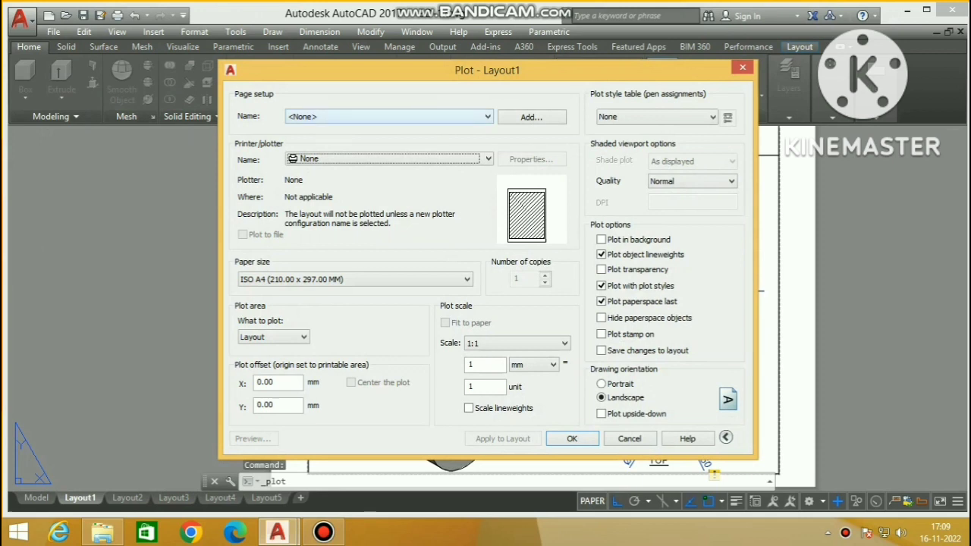
pyautogui.click(487, 116)
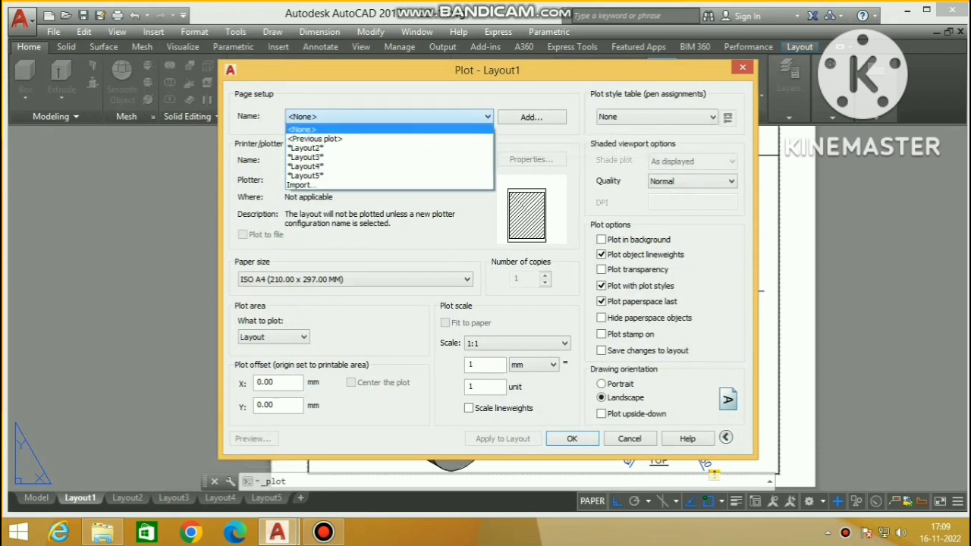
pyautogui.press('Return')
pyautogui.click(488, 159)
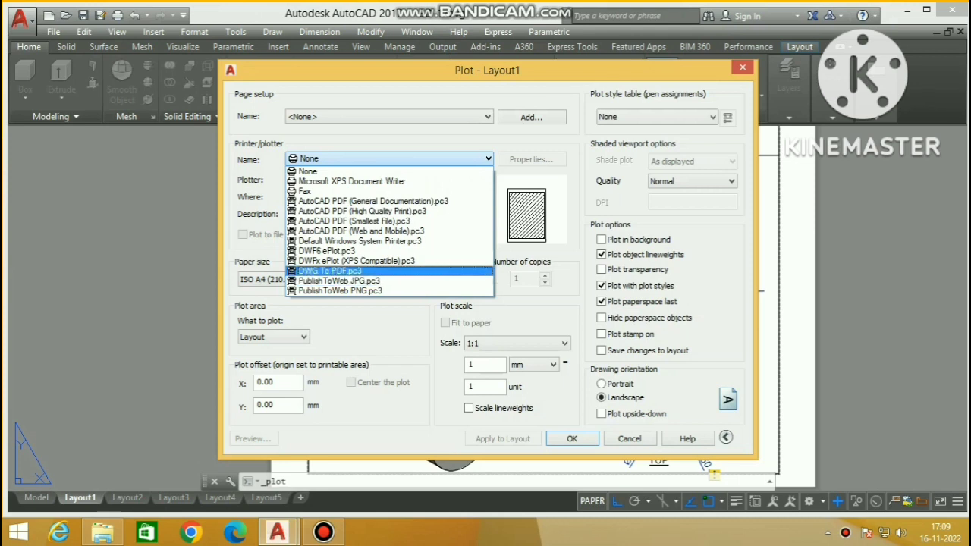
pyautogui.click(330, 270)
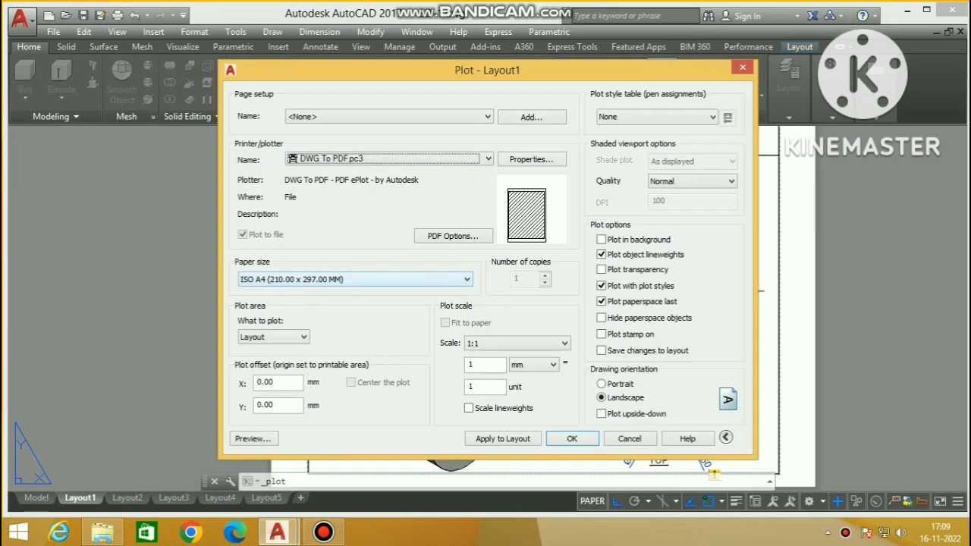
pyautogui.click(273, 336)
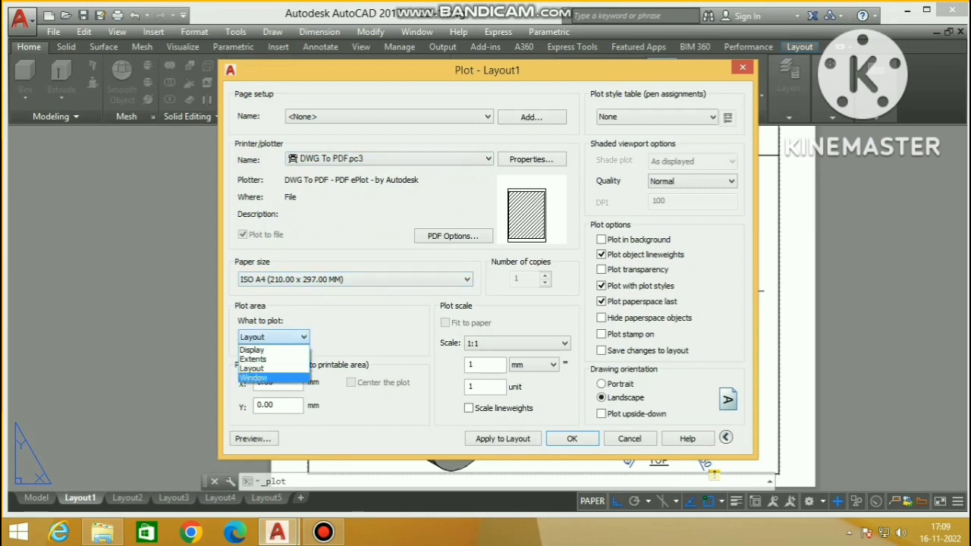
pyautogui.click(257, 369)
pyautogui.press('Down')
# Pick the sheet border's top-left and bottom-right corners as the plot window
pyautogui.scroll(-3, 372, 357)
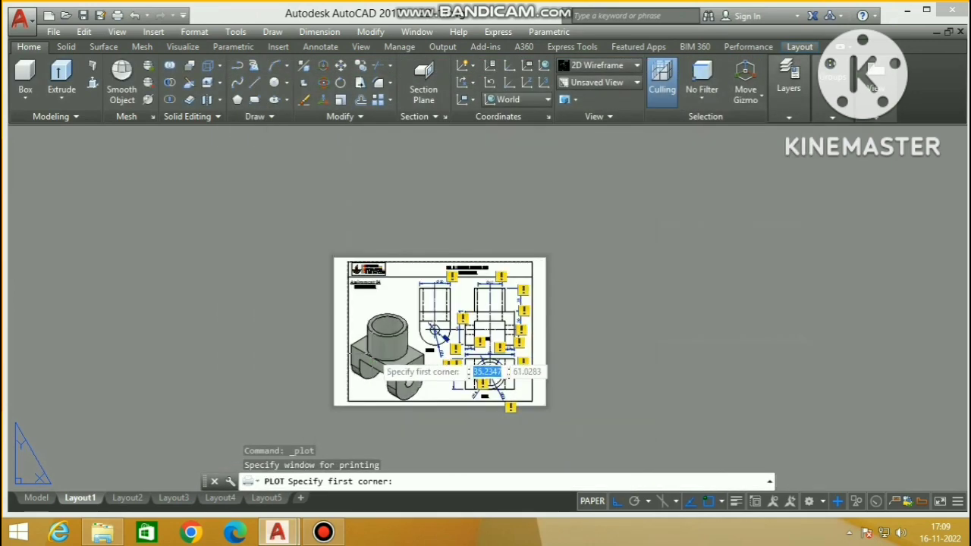
pyautogui.scroll(3, 368, 280)
pyautogui.scroll(8, 322, 223)
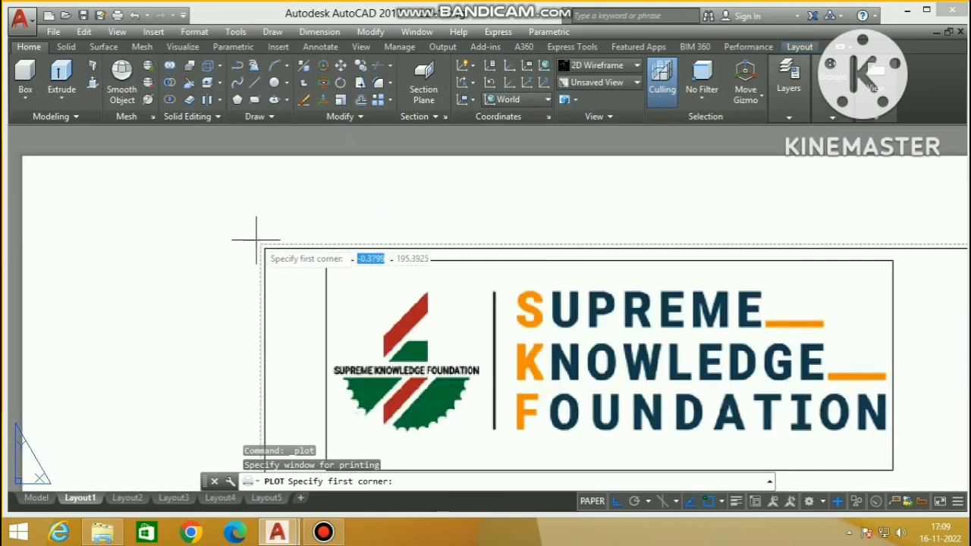
pyautogui.scroll(3, 258, 244)
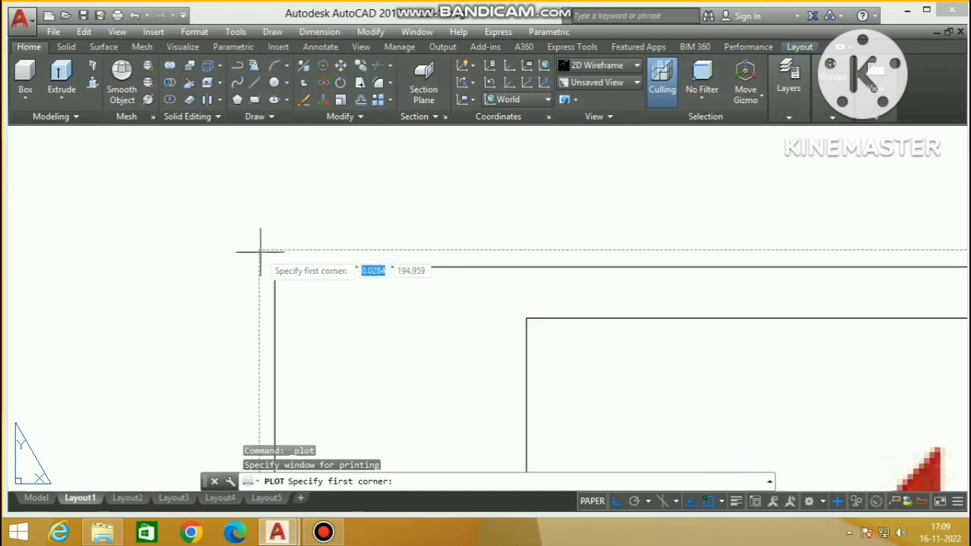
pyautogui.click(261, 250)
pyautogui.scroll(-10, 273, 199)
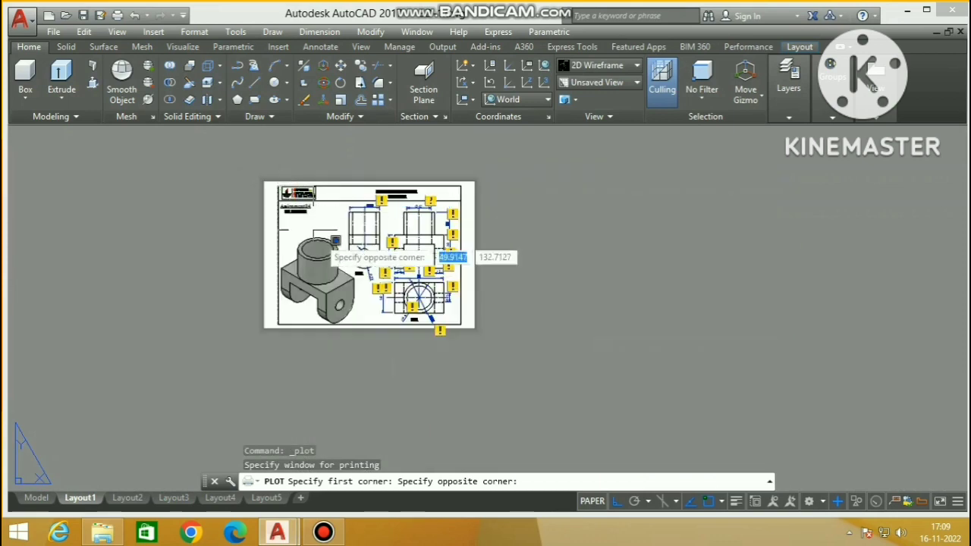
pyautogui.scroll(10, 477, 312)
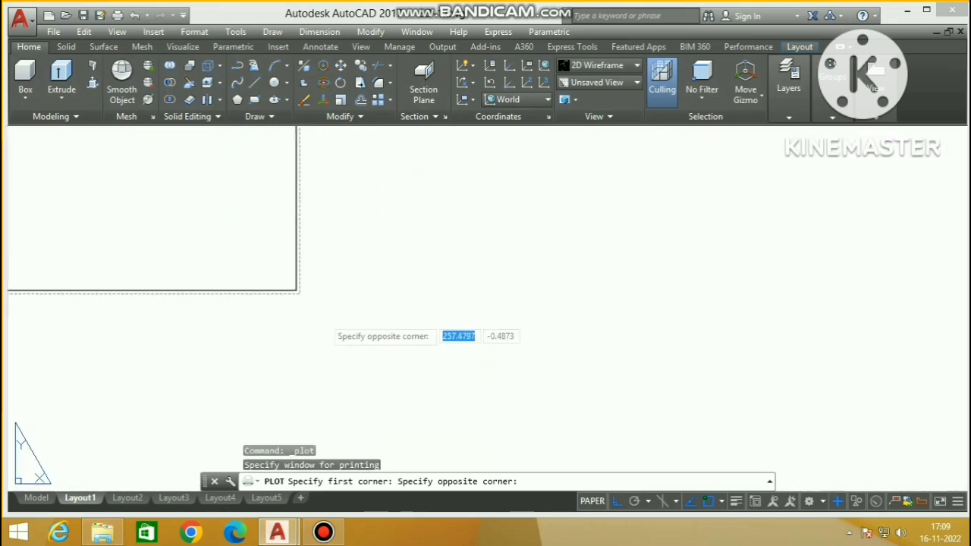
pyautogui.click(265, 266)
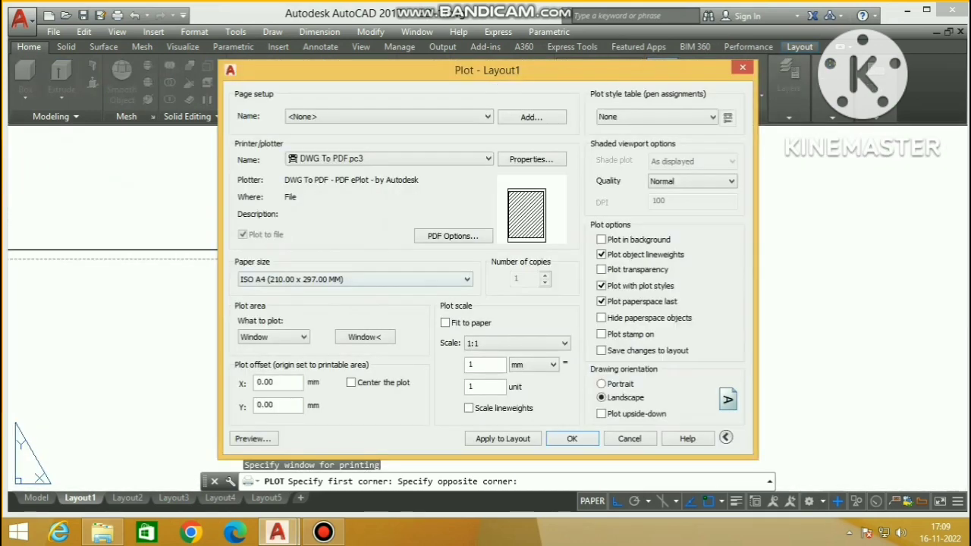
# Preview the sheet, then plot it to 3D-1-Layout1.pdf in Documents
pyautogui.click(253, 438)
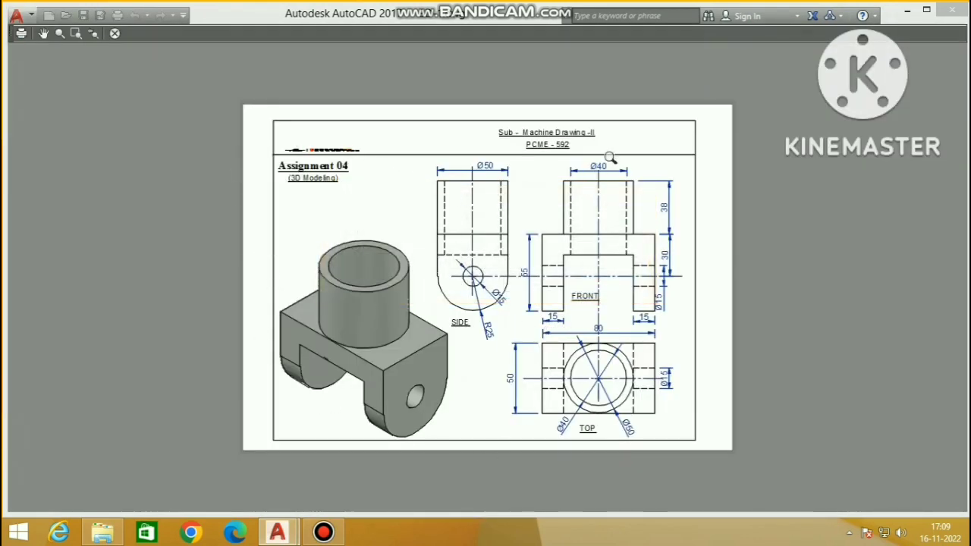
pyautogui.rightClick(626, 144)
pyautogui.click(659, 152)
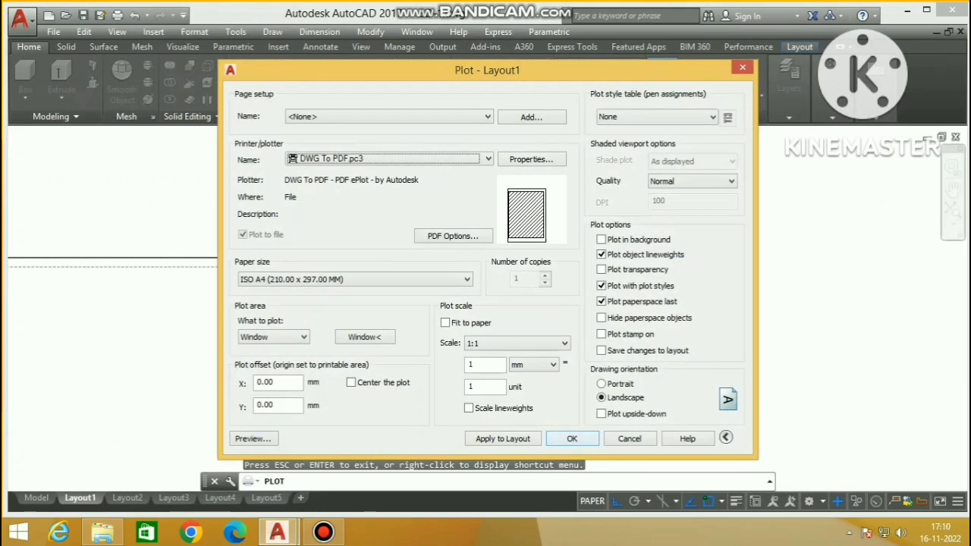
pyautogui.click(572, 439)
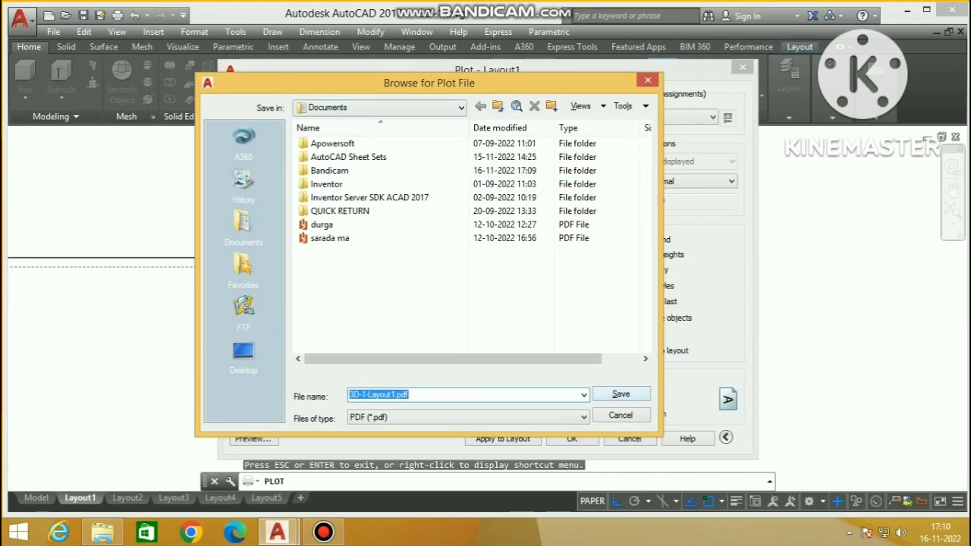
pyautogui.press('Return')
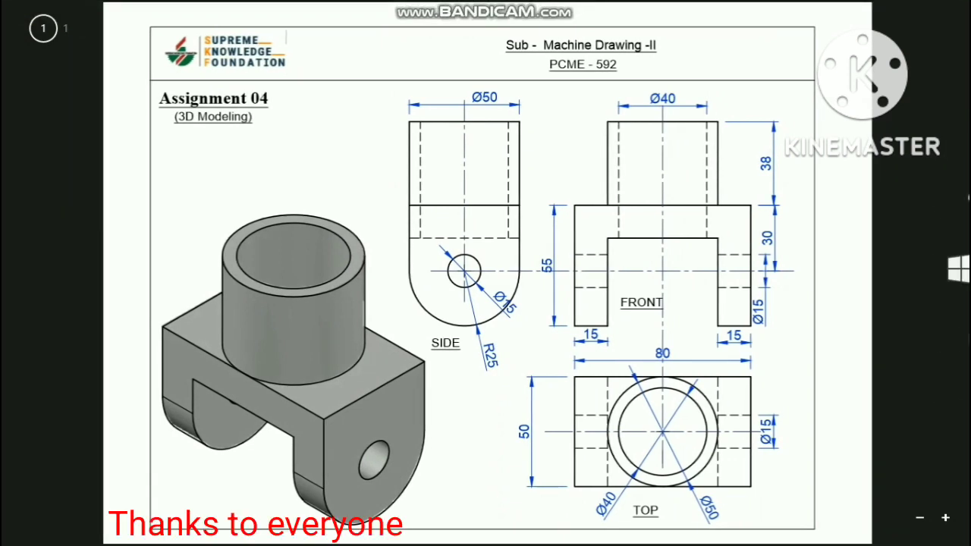
pyautogui.moveTo(955, 273)
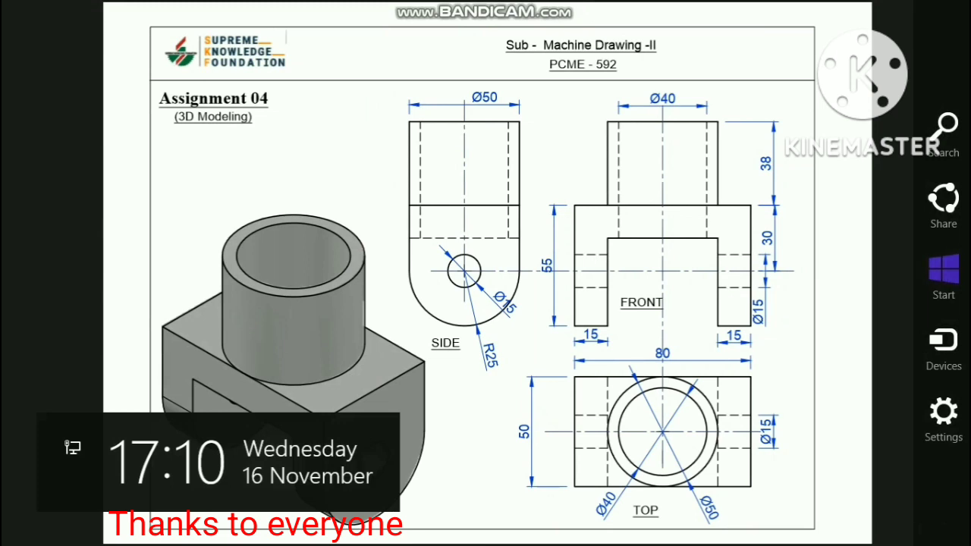